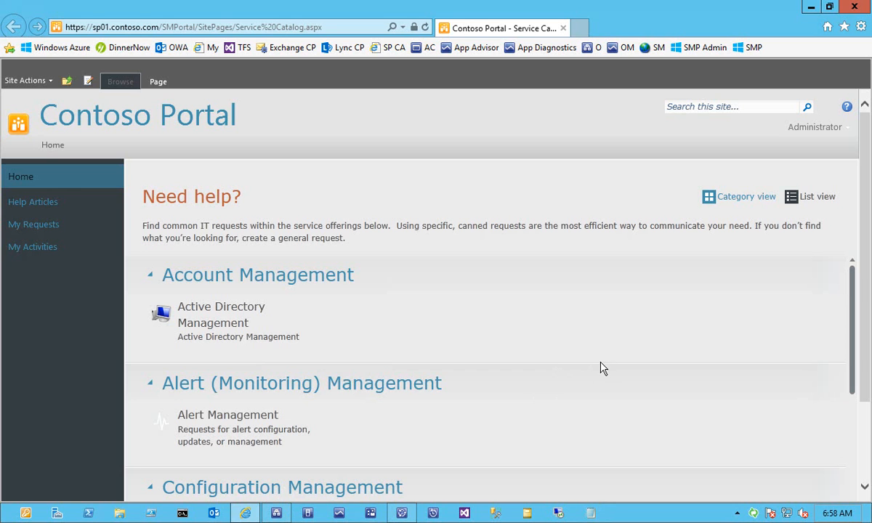
Switch to System Center 2012 Orchestrator Runbook Designer and create a new runbook in the Building Clouds Demo folder.
click(277, 514)
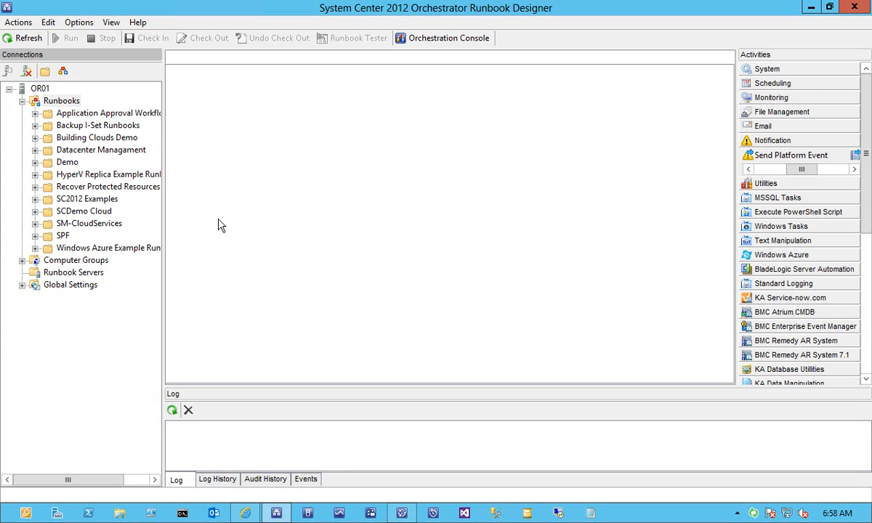
click(82, 139)
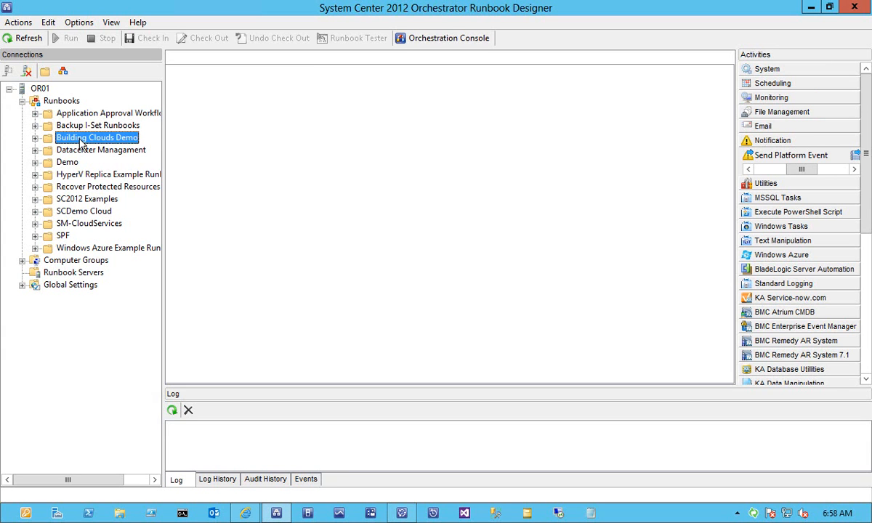
right_click(82, 143)
mouse_move(115, 148)
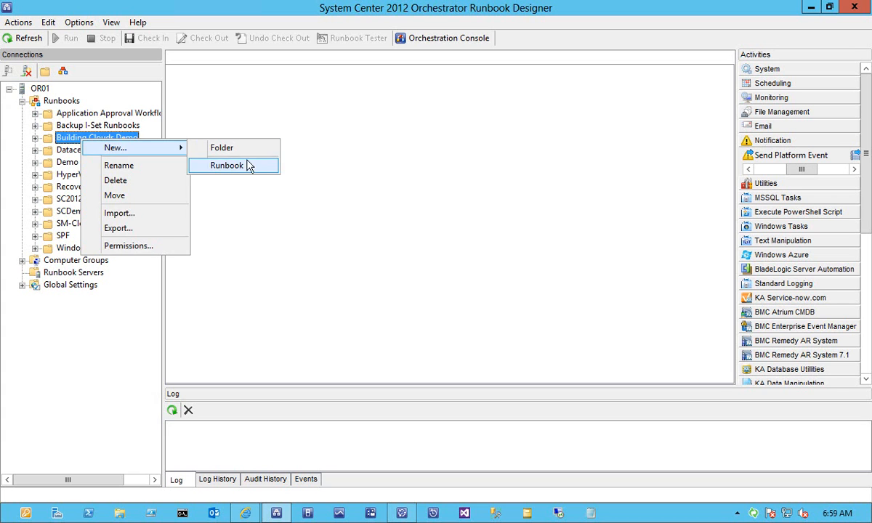
click(231, 167)
Rename the new runbook to Building Clouds Demo Runbook.
right_click(231, 59)
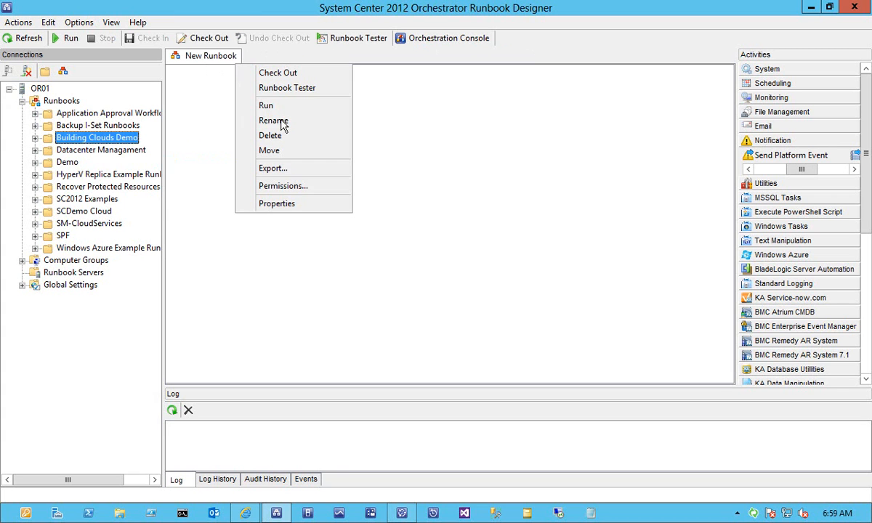
click(281, 121)
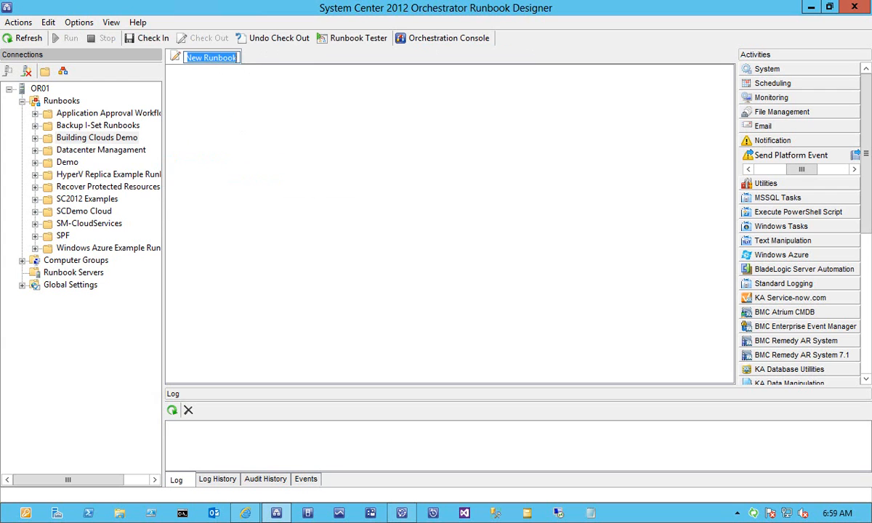
text(Building Clou)
text(ds Demo)
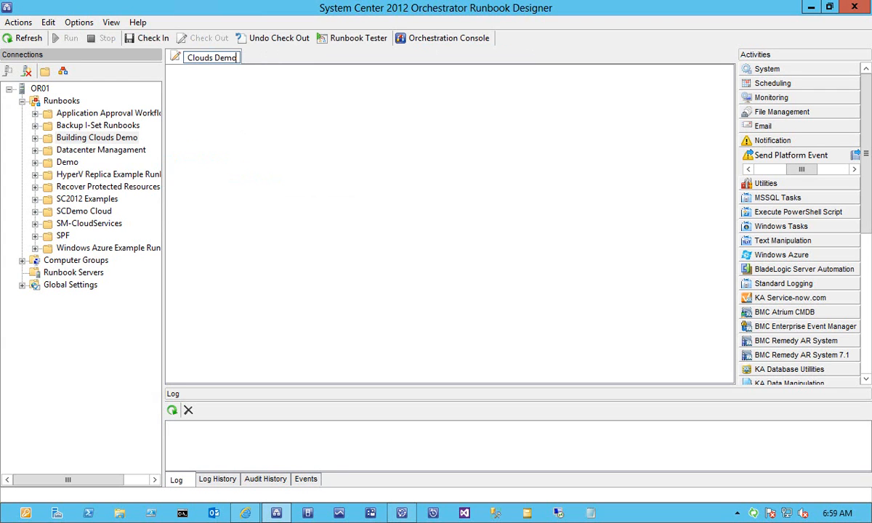
text( Runbook)
click(238, 124)
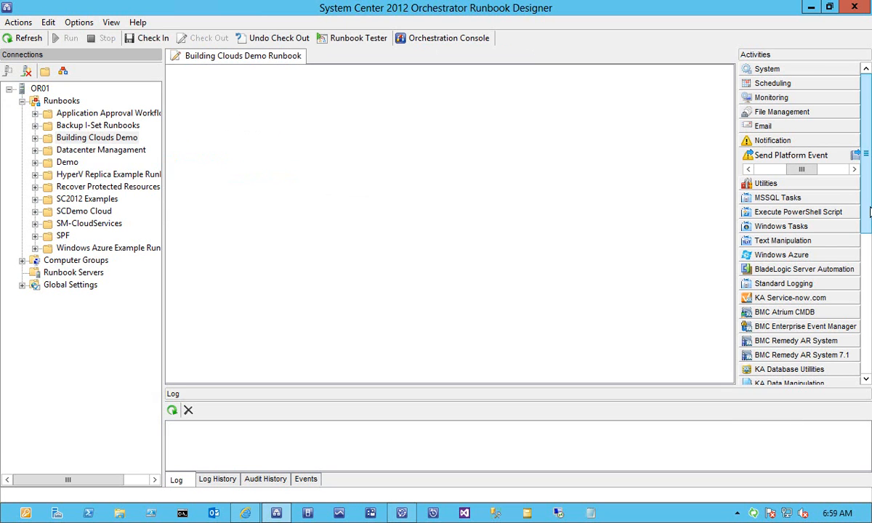
Add the Initialize Data and Invoke Runbook activities from Runbook Control to the canvas, side by side.
drag(865, 253, 866, 397)
click(805, 382)
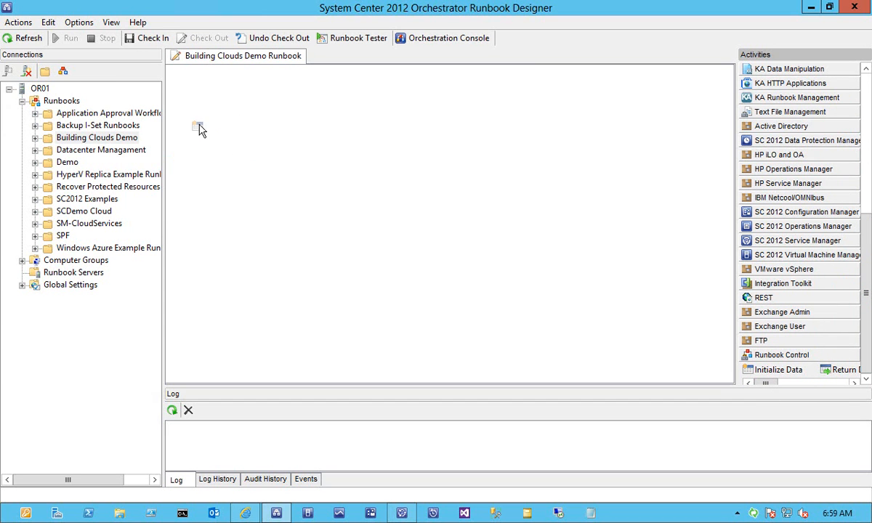
drag(254, 201, 254, 201)
click(854, 383)
click(853, 383)
drag(783, 369, 249, 128)
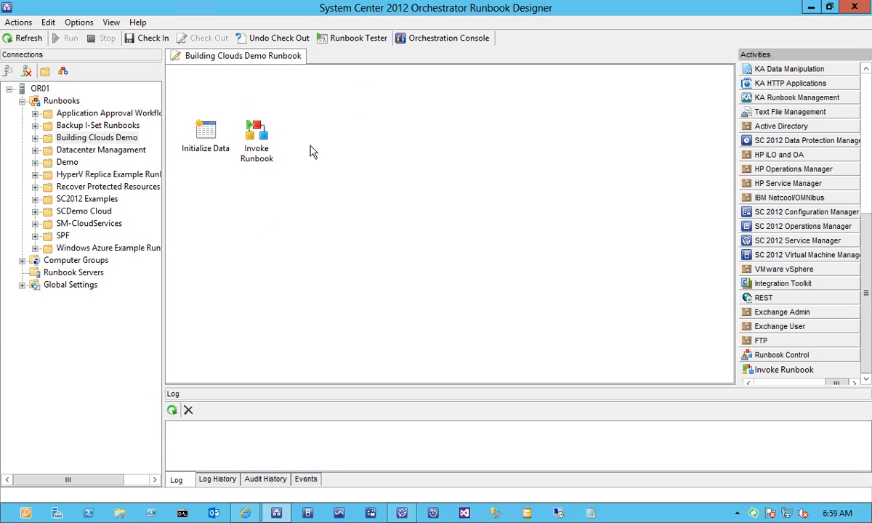
Link the Initialize Data activity to the Invoke Runbook activity.
click(206, 131)
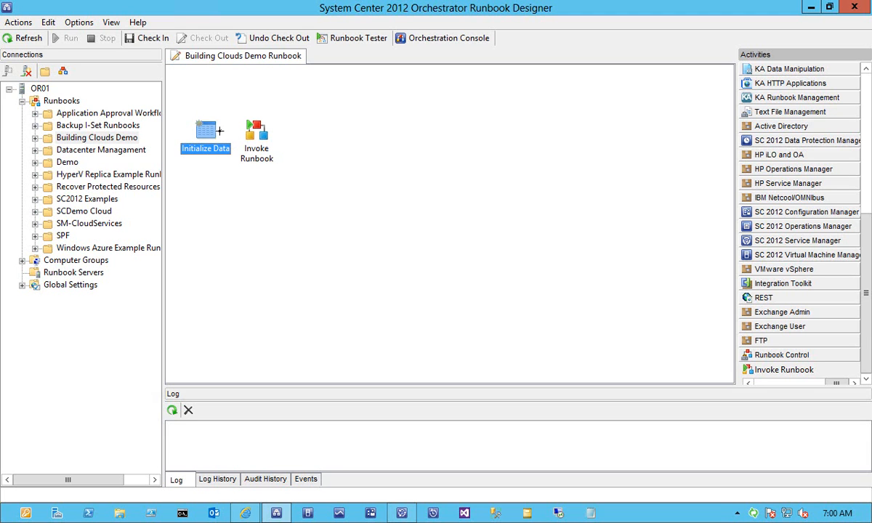
drag(223, 131, 255, 134)
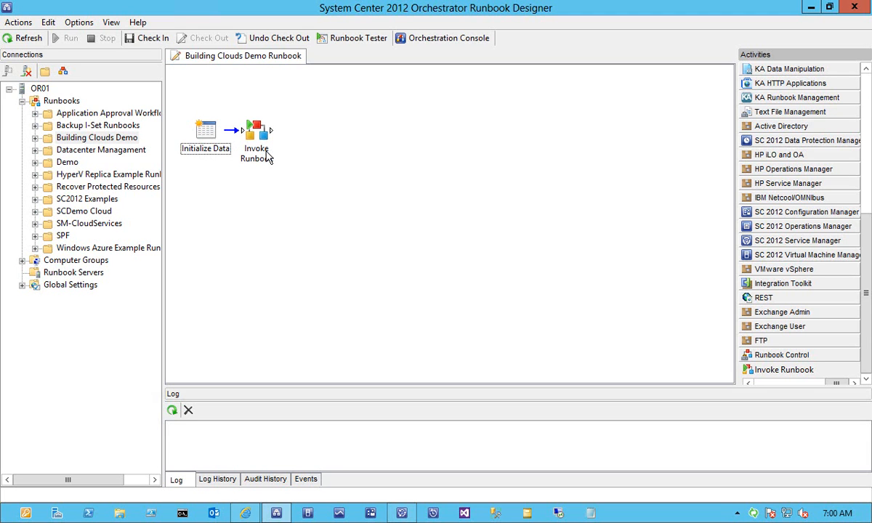
click(267, 157)
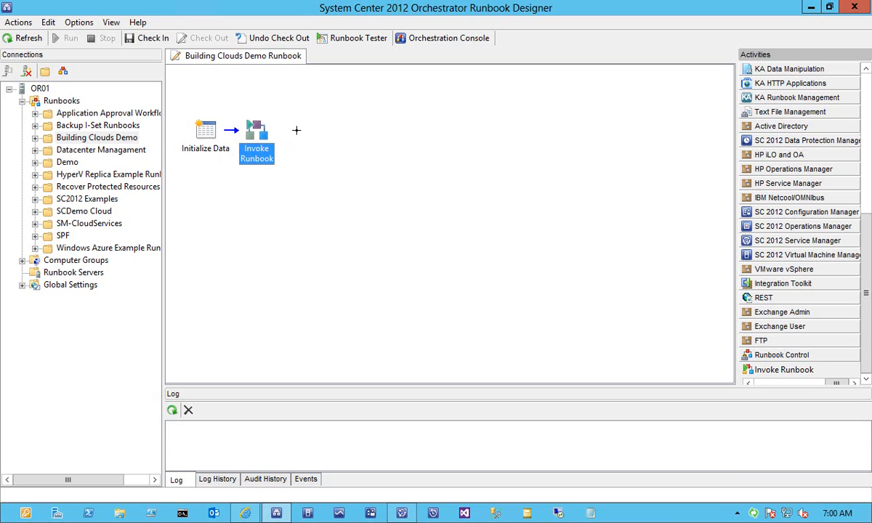
Add three string parameters to the Initialize Data activity's details.
click(207, 145)
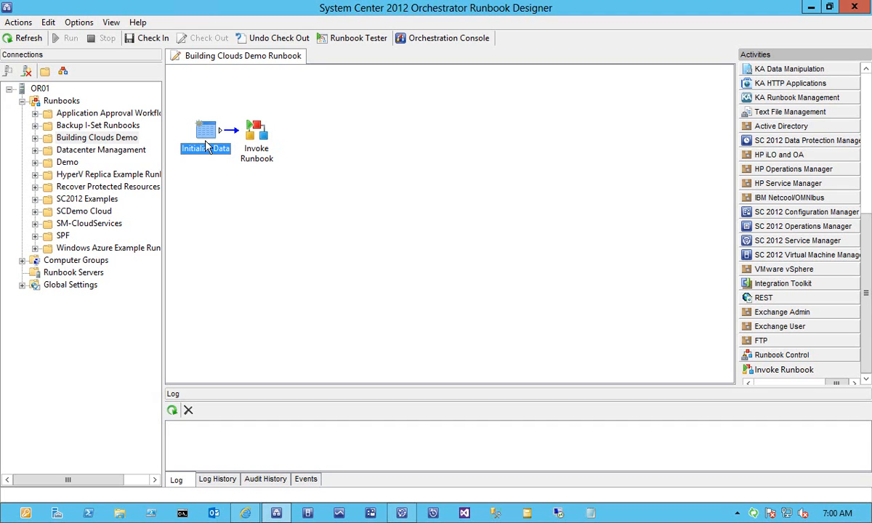
double_click(207, 145)
drag(399, 111, 459, 101)
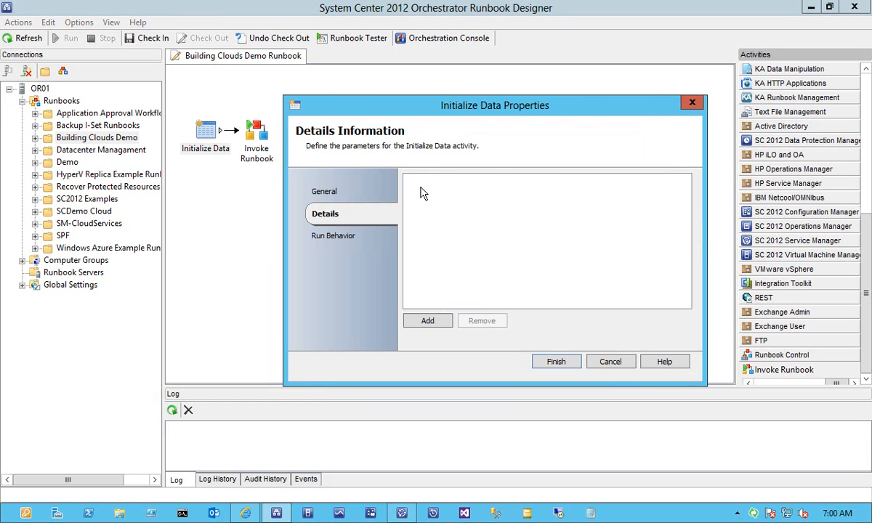
click(436, 323)
click(432, 321)
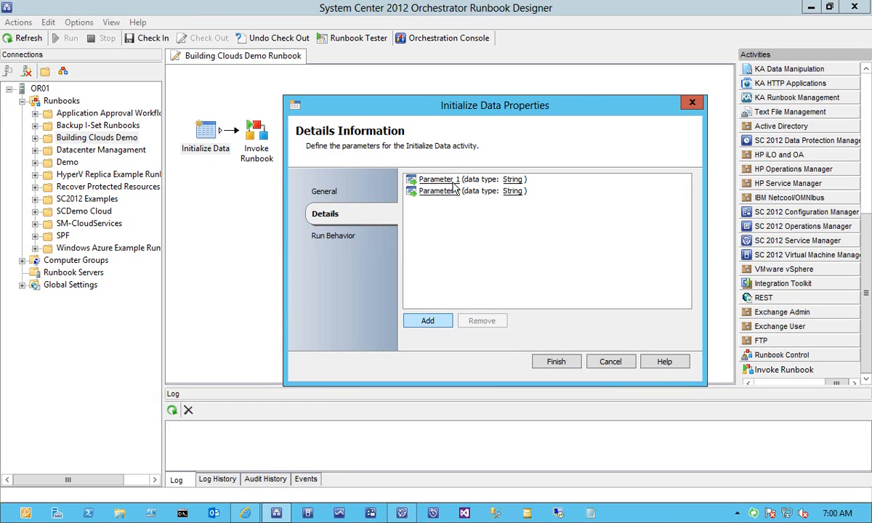
click(432, 322)
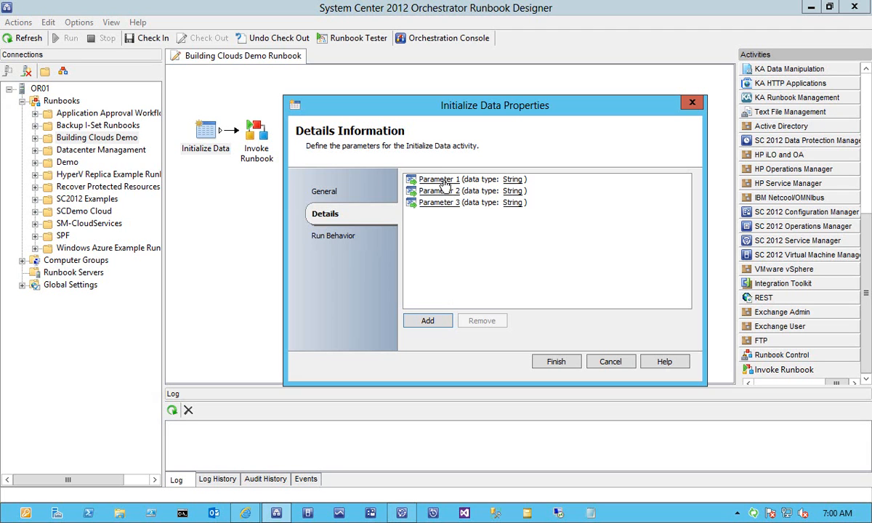
Rename the first Initialize Data parameter to ActivityGUID.
click(445, 183)
drag(400, 258, 243, 251)
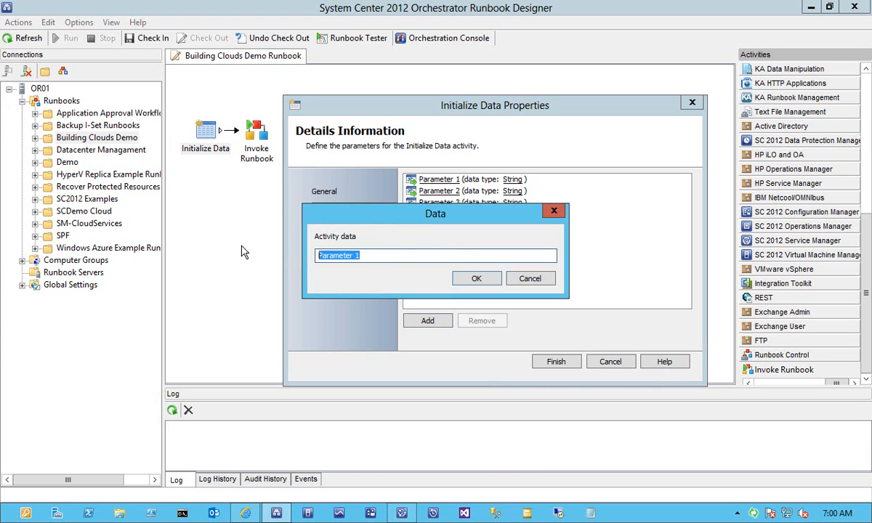
text(ActivityGUID)
click(468, 282)
Rename the second Initialize Data parameter to Title.
click(436, 191)
key(ctrl+a)
text(Title)
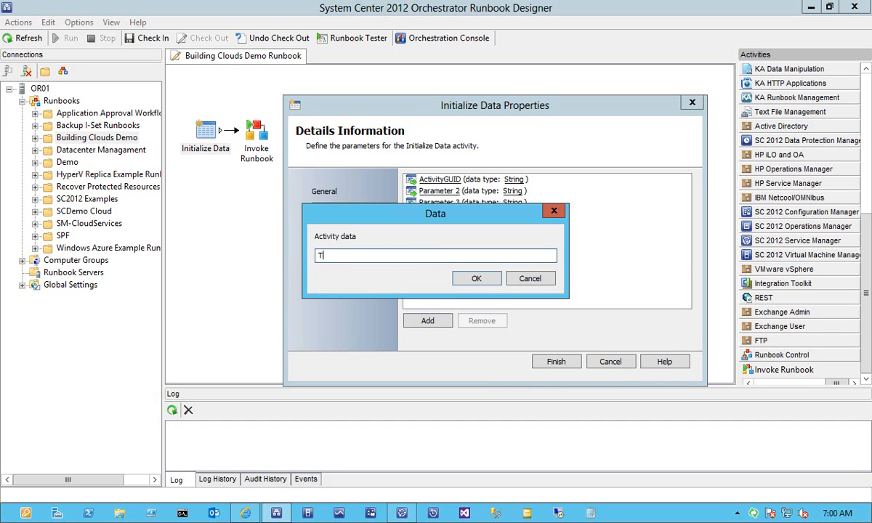
key(Return)
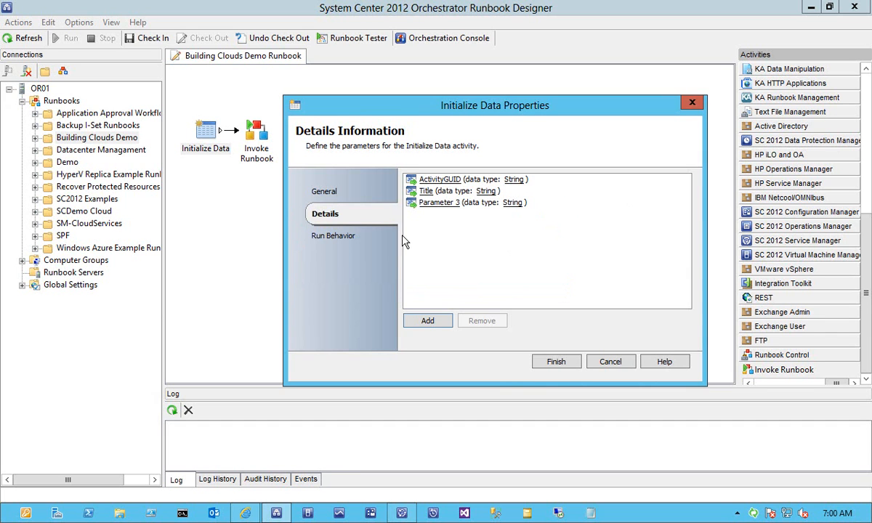
Rename the third Initialize Data parameter to Customer and save the activity's properties.
click(439, 203)
key(ctrl+a)
text(Customer)
key(Return)
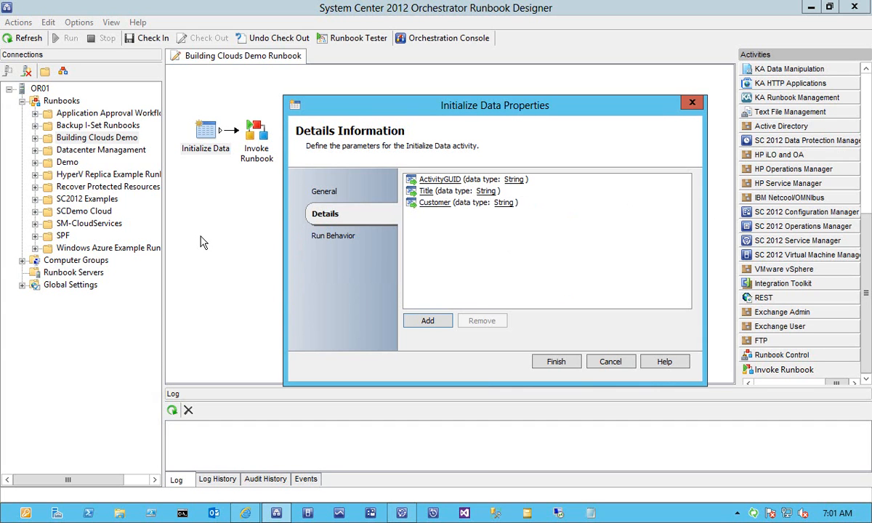
click(556, 362)
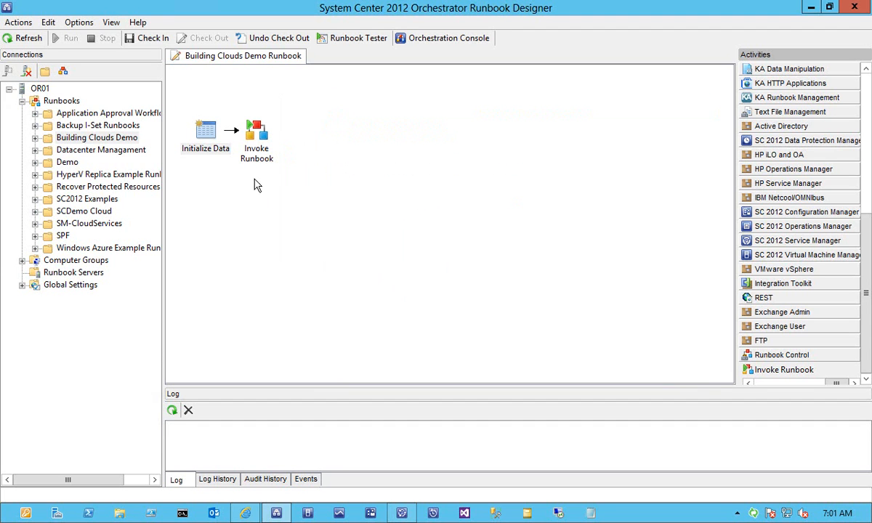
Close the Invoke Runbook properties without changes and create a second runbook in the Building Clouds Demo folder.
double_click(263, 139)
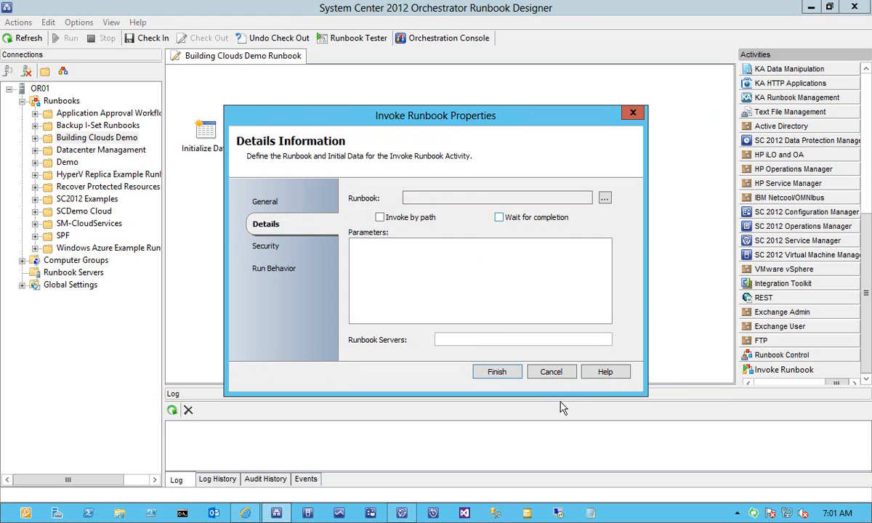
click(564, 377)
click(102, 137)
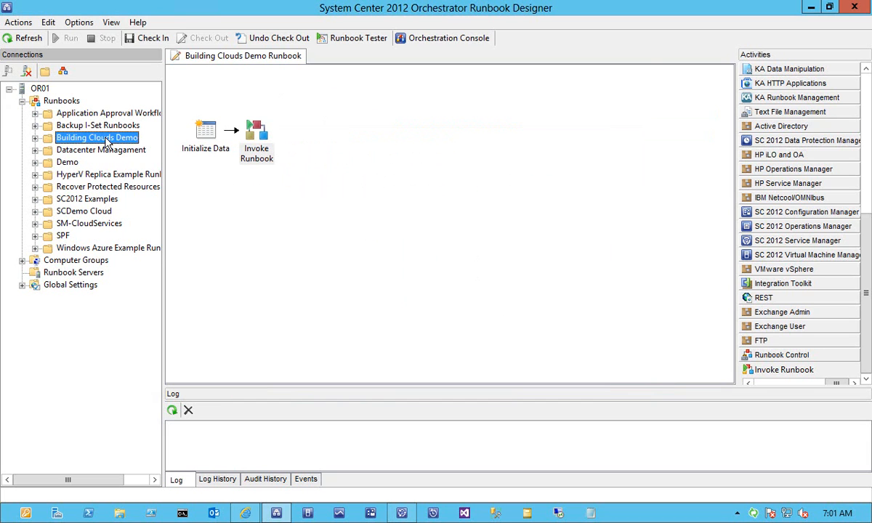
right_click(124, 138)
mouse_move(164, 146)
click(254, 167)
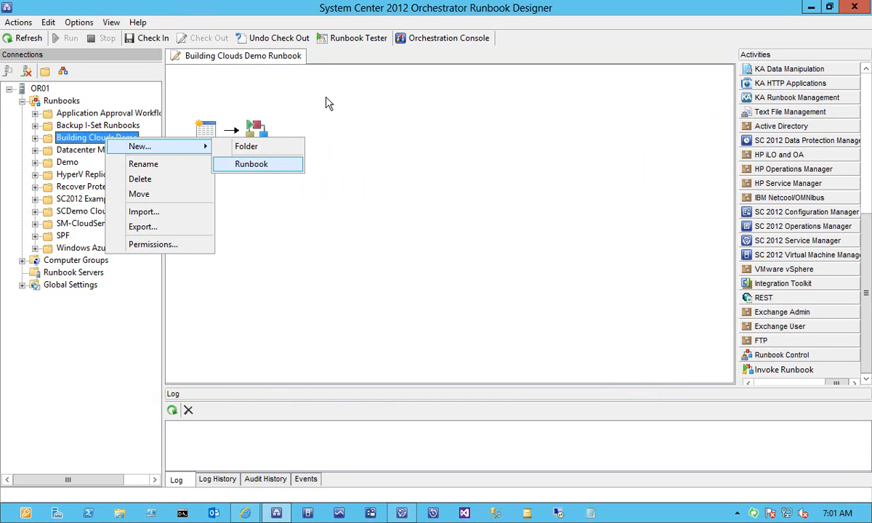
Rename the second new runbook to Target Runbook.
right_click(328, 61)
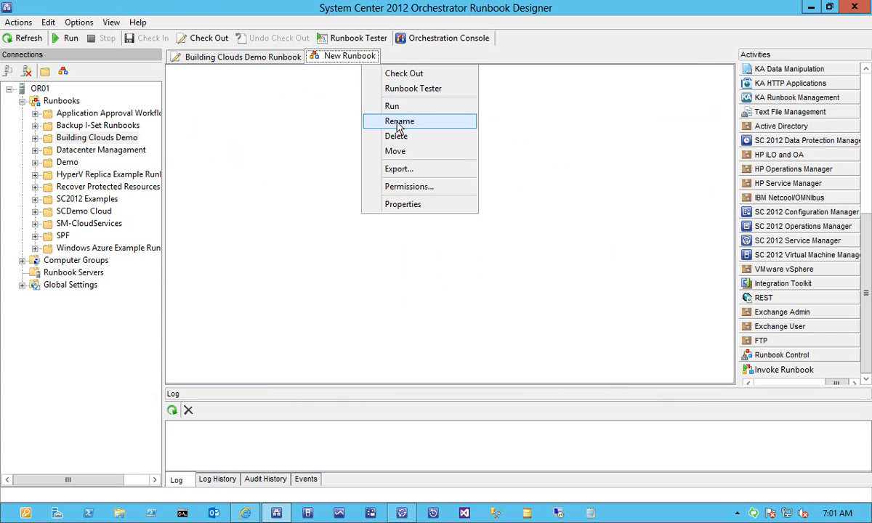
click(429, 146)
text(Target Runbook)
key(Return)
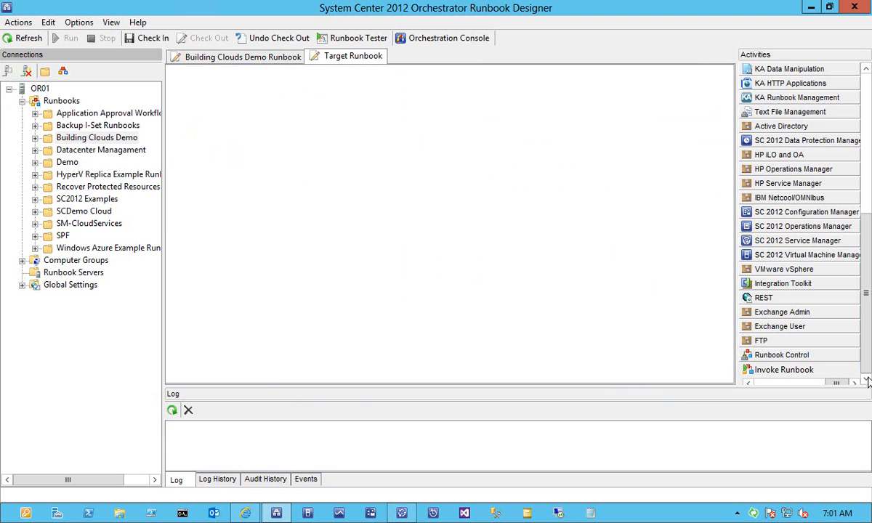
Add Initialize Data and Send Platform Event activities to the Target Runbook and link the first to the second.
click(866, 381)
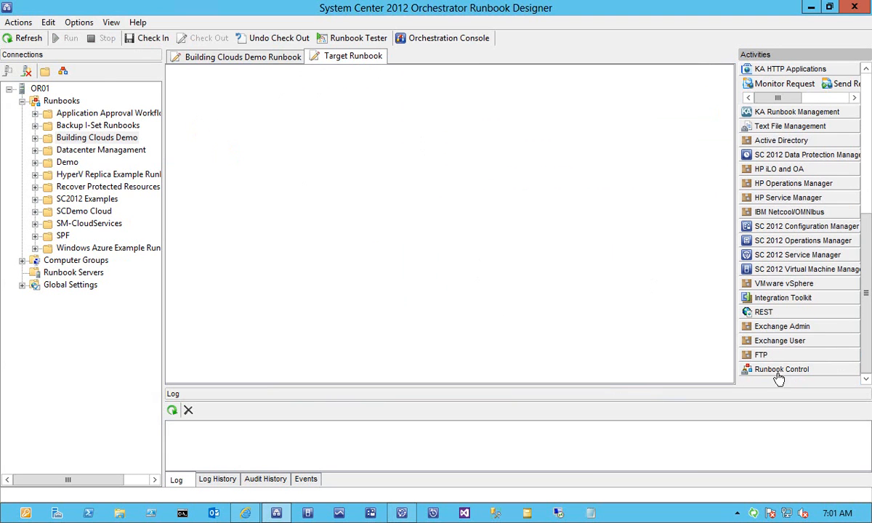
scroll(807, 232, up, 8)
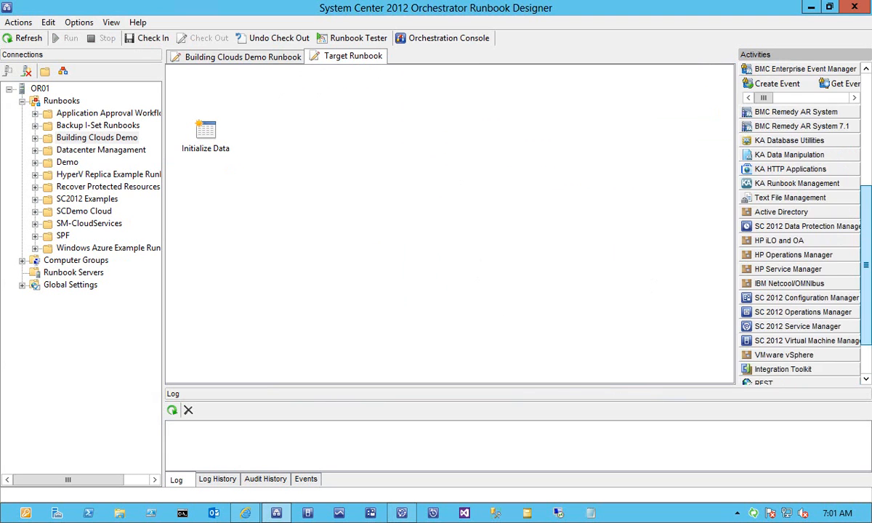
click(796, 169)
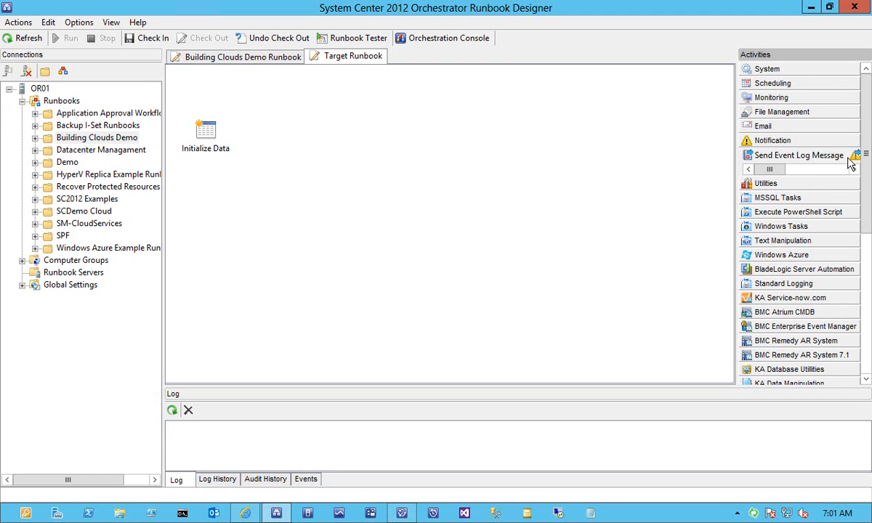
drag(795, 154, 252, 141)
Add three string parameters to the Target Runbook's Initialize Data activity.
double_click(193, 122)
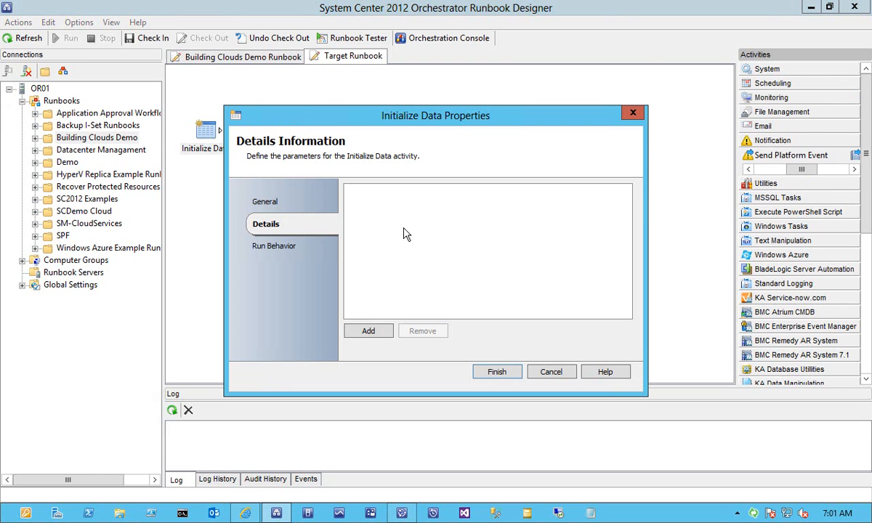
click(368, 331)
click(368, 331)
Rename the first parameter of the Target Runbook's Initialize Data activity to ActivityGUID.
double_click(367, 188)
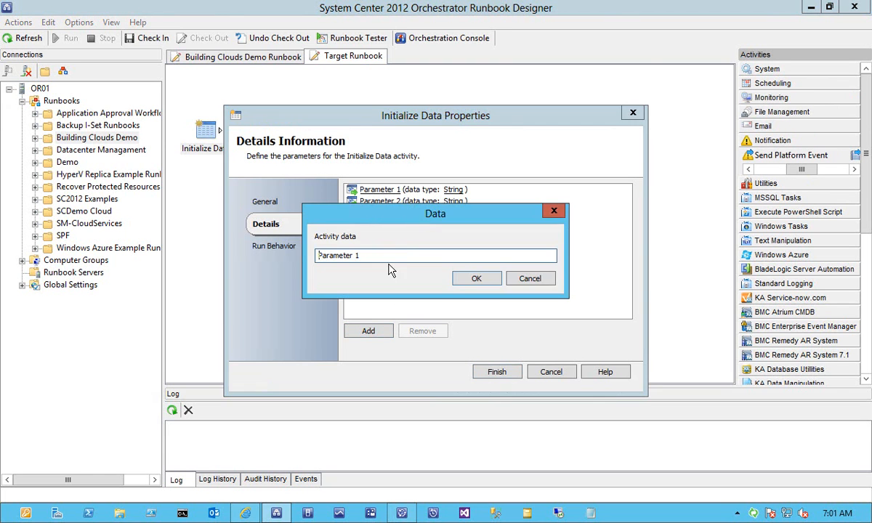
drag(387, 255, 161, 212)
text(ActivityGUID)
key(Return)
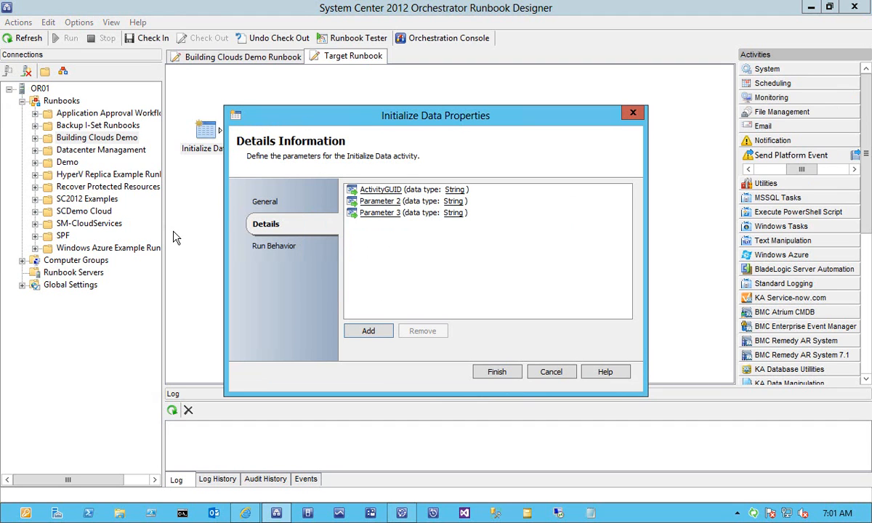
Name the second and third parameters of the Target Runbook's Initialize Data activity Title and Customer, and save the properties.
click(381, 213)
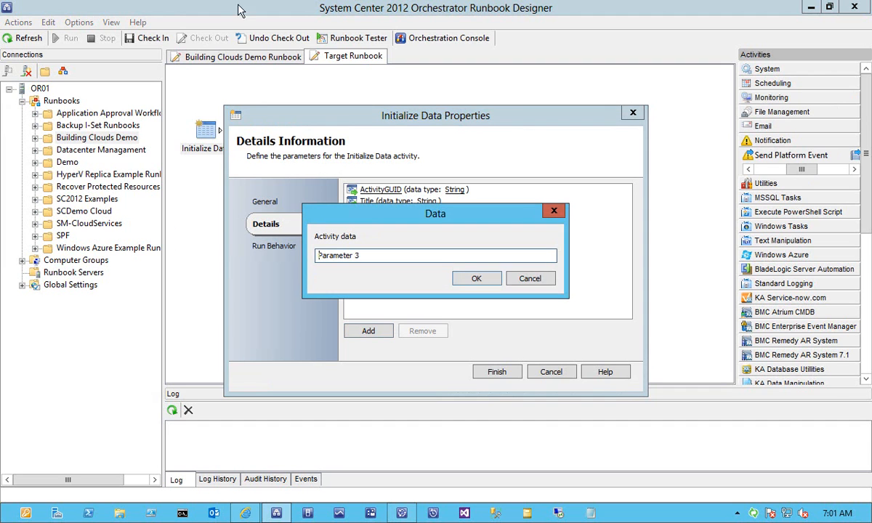
drag(379, 255, 206, 238)
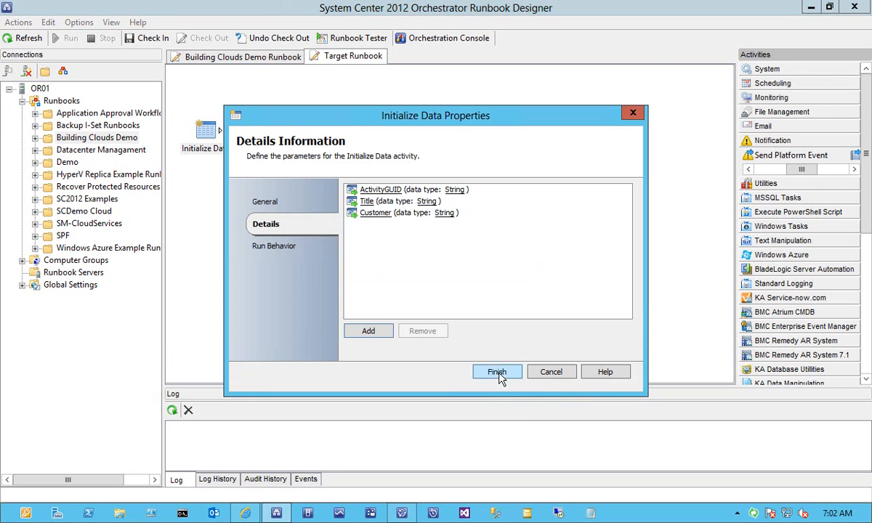
click(498, 373)
Set the Send Platform Event activity's summary to Initialize Data's Title, the word "for", and Initialize Data's Customer.
double_click(256, 152)
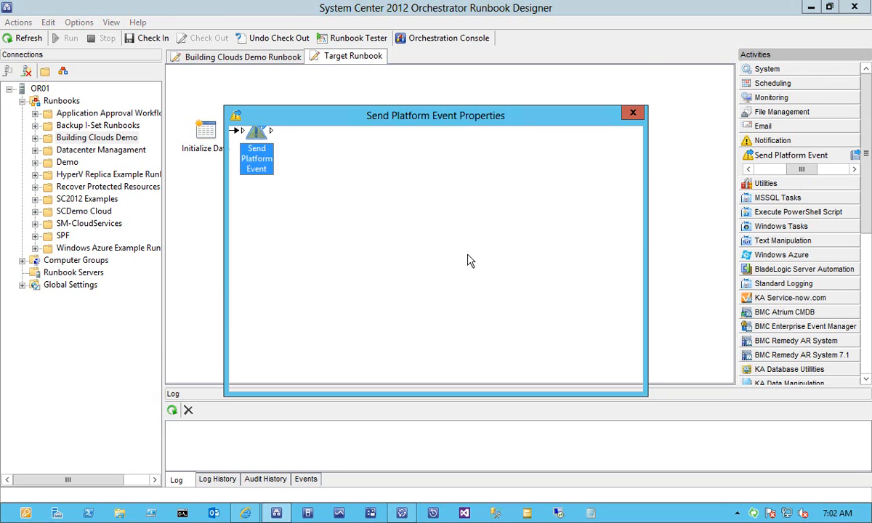
click(512, 192)
click(409, 205)
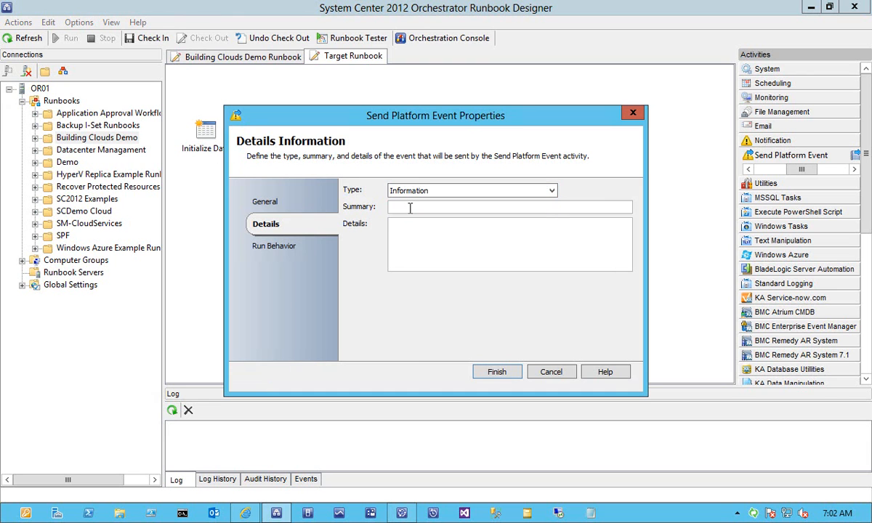
right_click(411, 207)
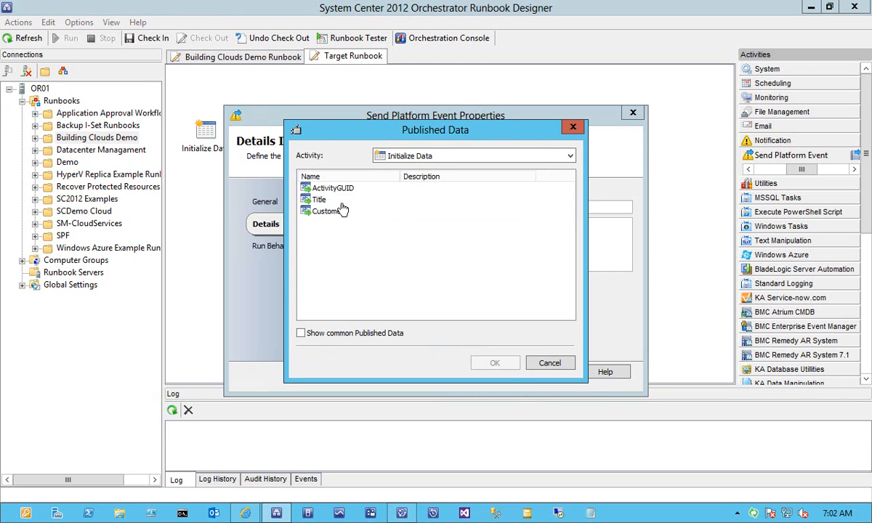
double_click(340, 202)
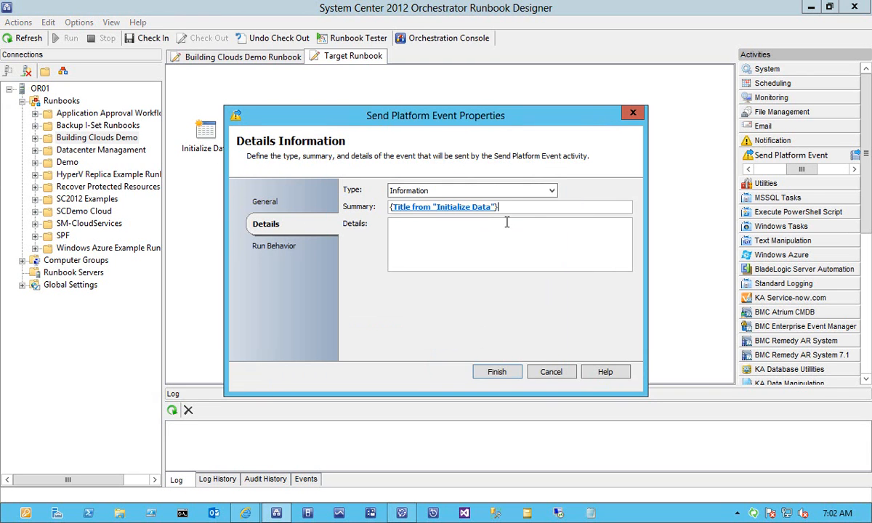
text(for)
right_click(555, 209)
mouse_move(595, 215)
click(658, 218)
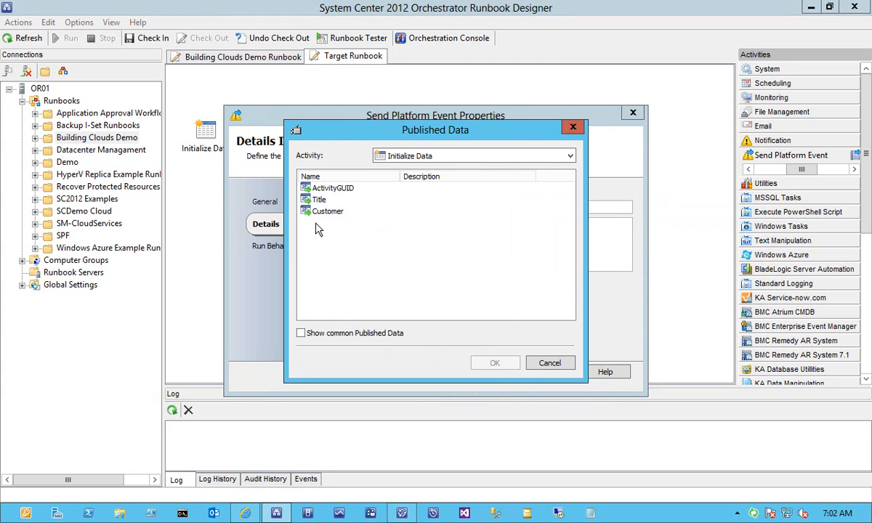
double_click(334, 213)
Fill the platform event's details with Initialize Data's ActivityGUID, save the properties and check in the Target Runbook.
click(425, 242)
right_click(423, 234)
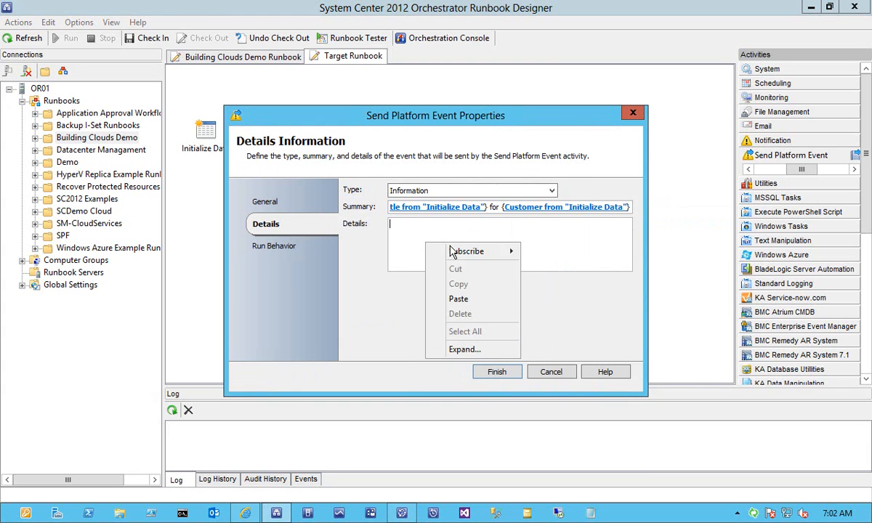
mouse_move(465, 236)
click(538, 238)
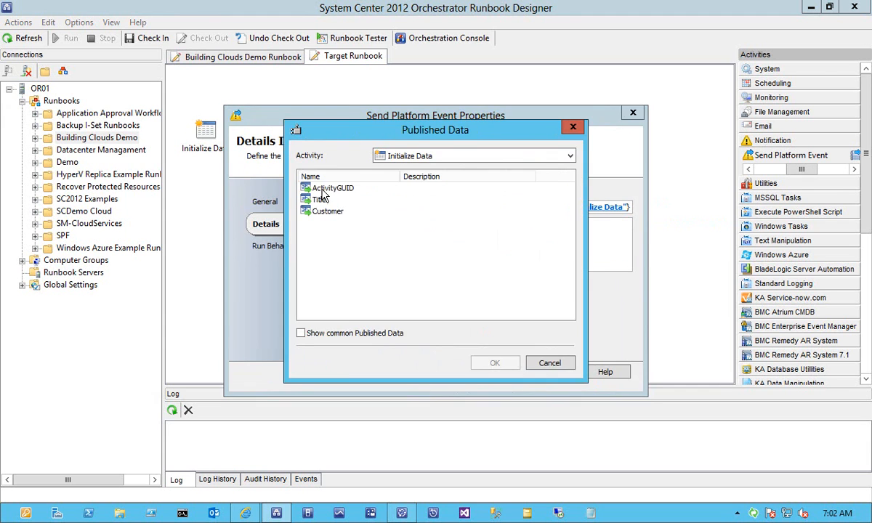
double_click(328, 188)
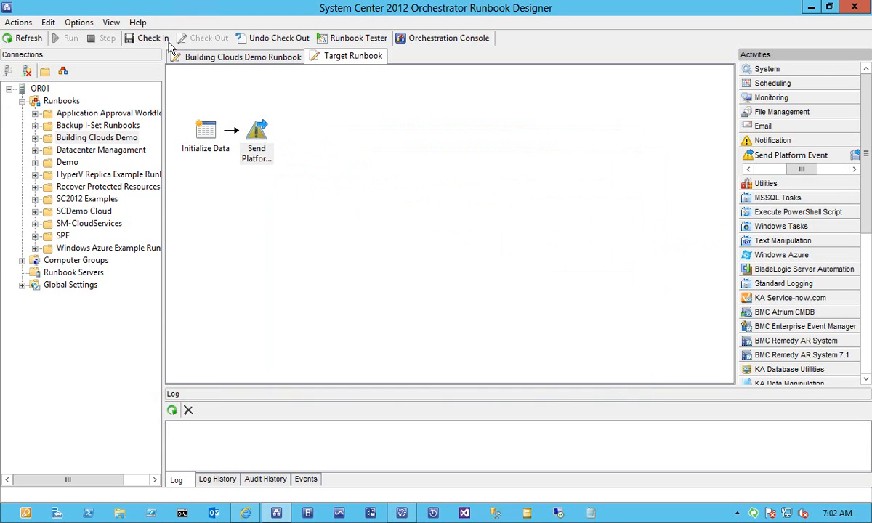
click(136, 41)
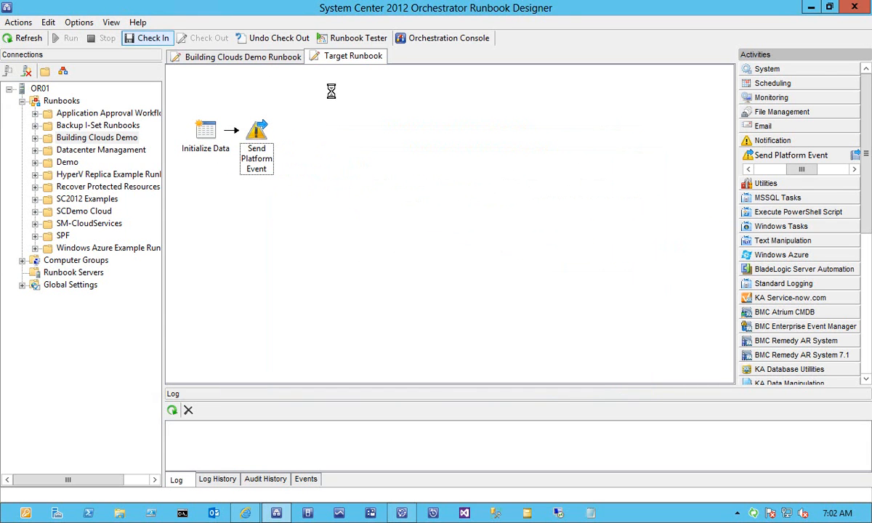
Set the Building Clouds Demo Runbook's Invoke Runbook activity to call the Target Runbook from the Building Clouds Demo folder.
click(261, 58)
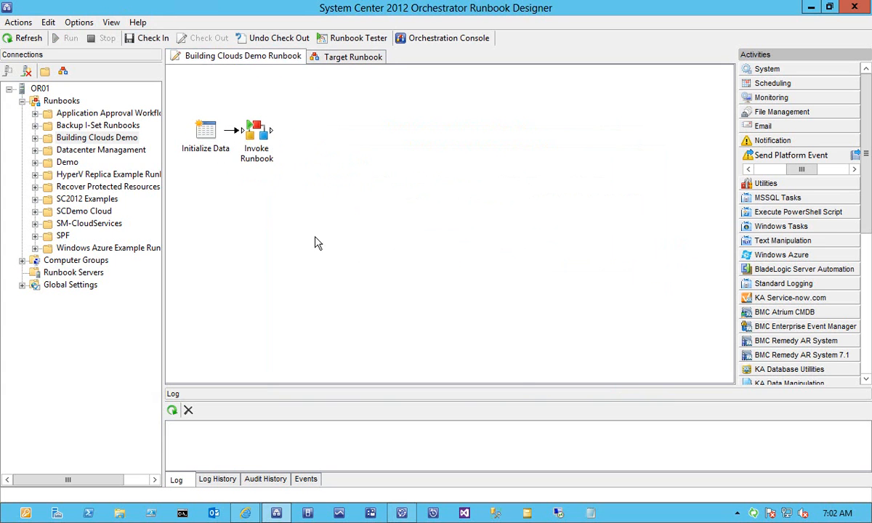
click(604, 197)
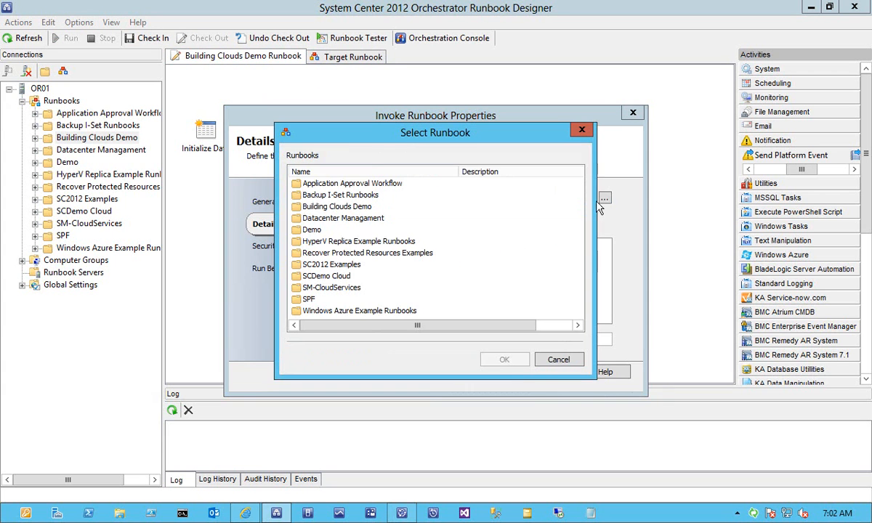
double_click(326, 206)
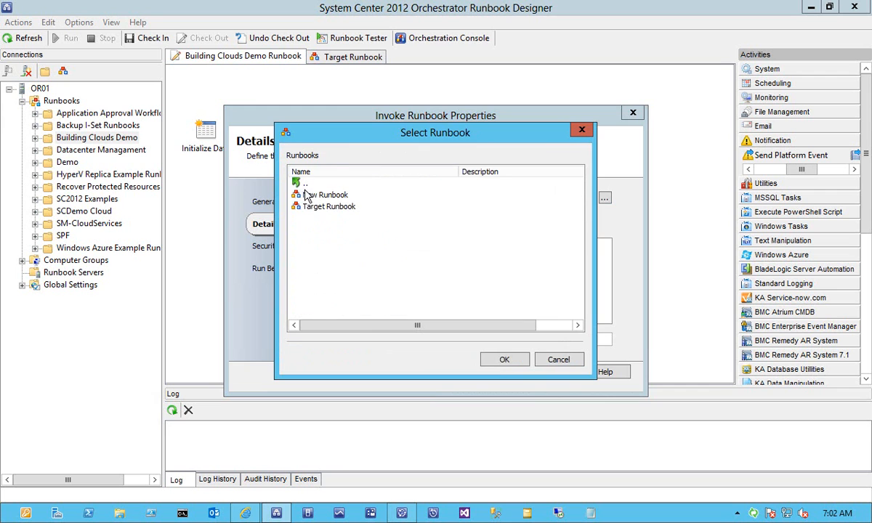
double_click(317, 207)
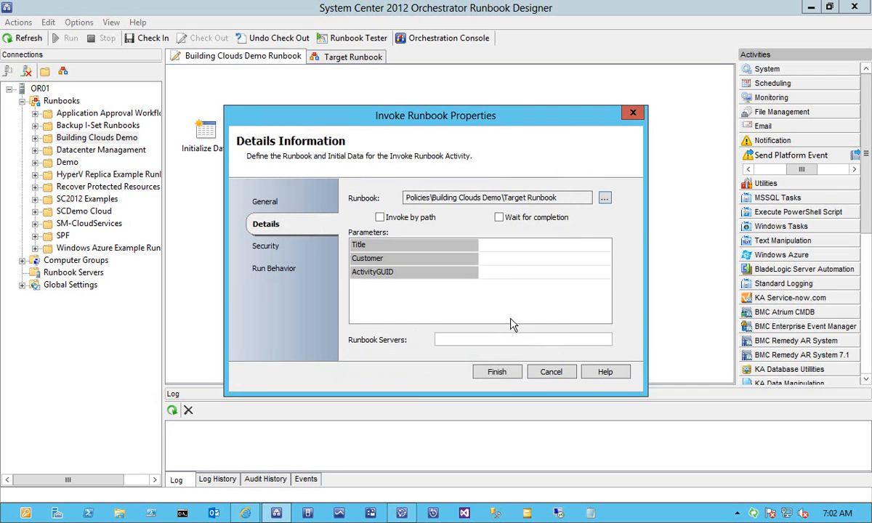
Subscribe the Invoke Runbook activity's Title parameter to the Title published by Initialize Data.
click(514, 245)
right_click(483, 245)
mouse_move(567, 253)
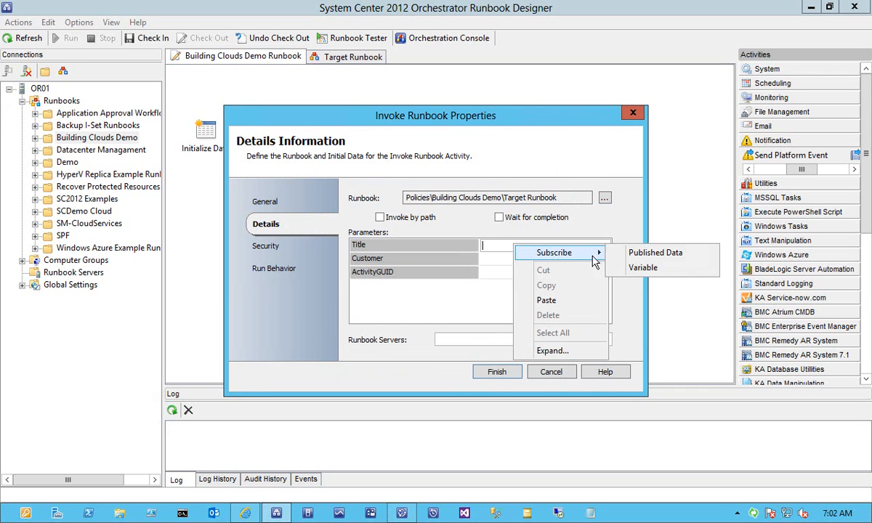
click(642, 253)
double_click(314, 190)
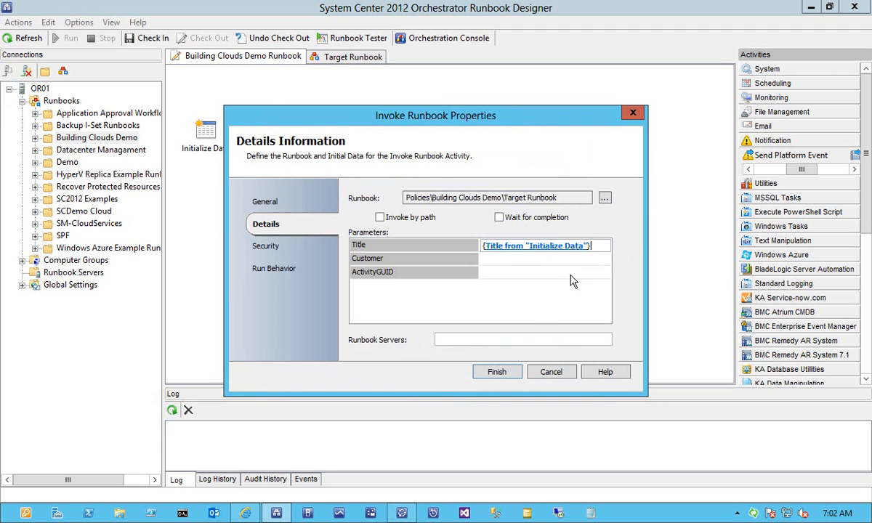
Subscribe the Invoke Runbook activity's Customer and ActivityGUID parameters to the matching Initialize Data values and save the properties.
click(561, 260)
right_click(563, 271)
mouse_move(581, 270)
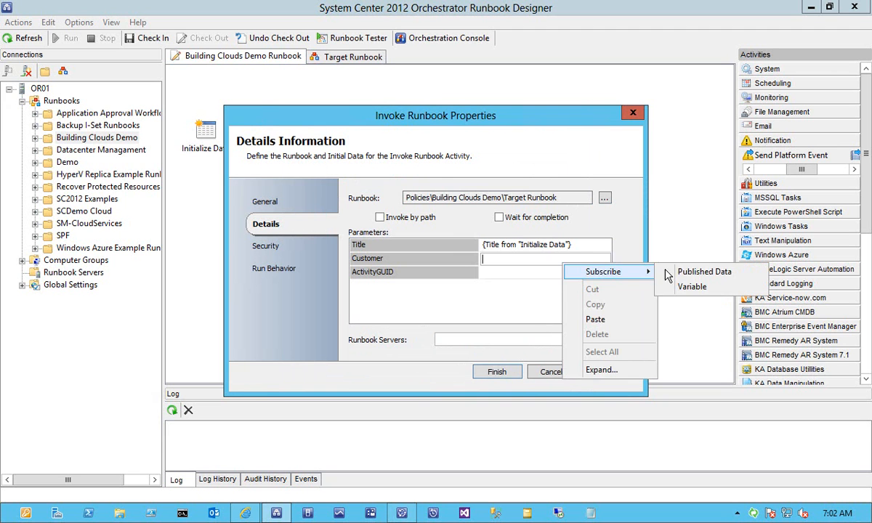
click(697, 270)
double_click(354, 202)
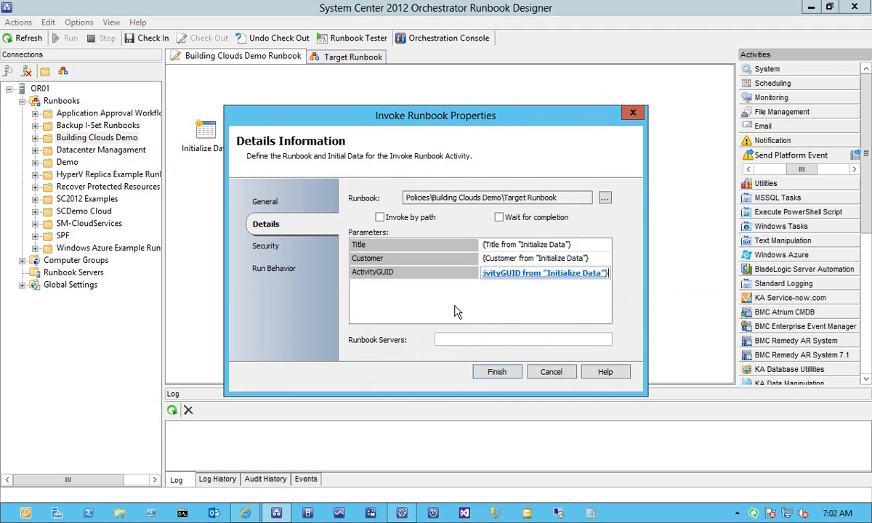
click(498, 371)
Check in the Building Clouds Demo Runbook, refresh the connection and reopen the Building Clouds Demo folder.
click(148, 38)
click(24, 38)
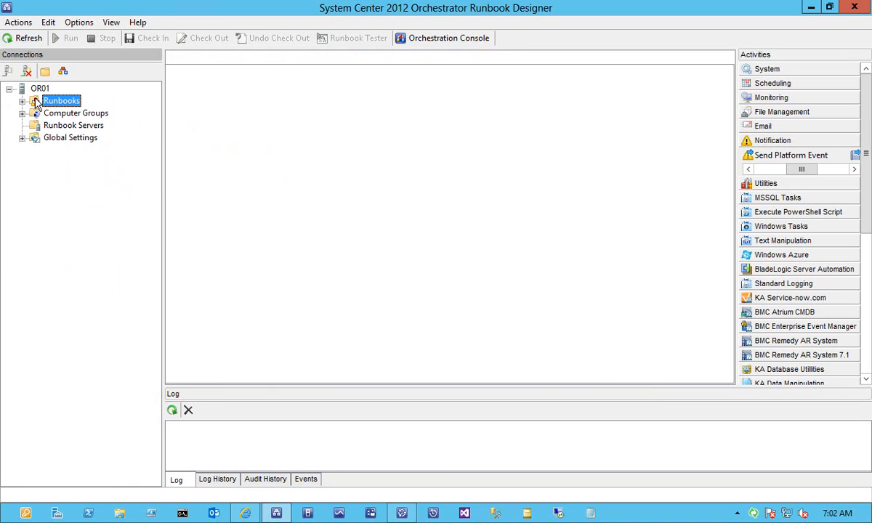
click(22, 101)
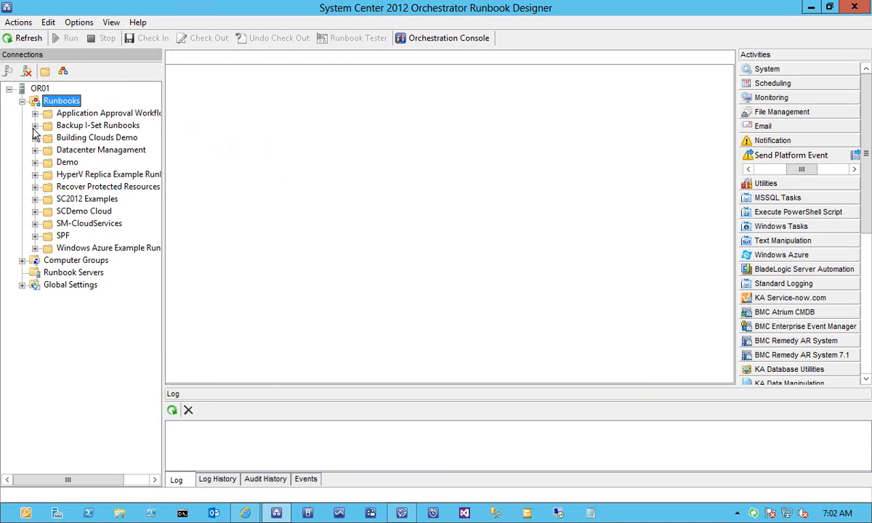
click(95, 137)
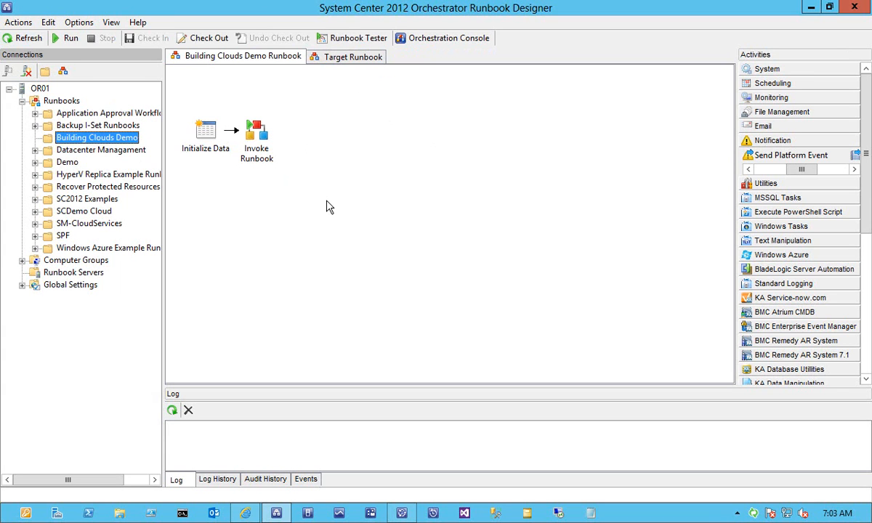
Switch to Internet Explorer and open the Orchestration Console on or01.contoso.com:82 in a new tab.
click(247, 513)
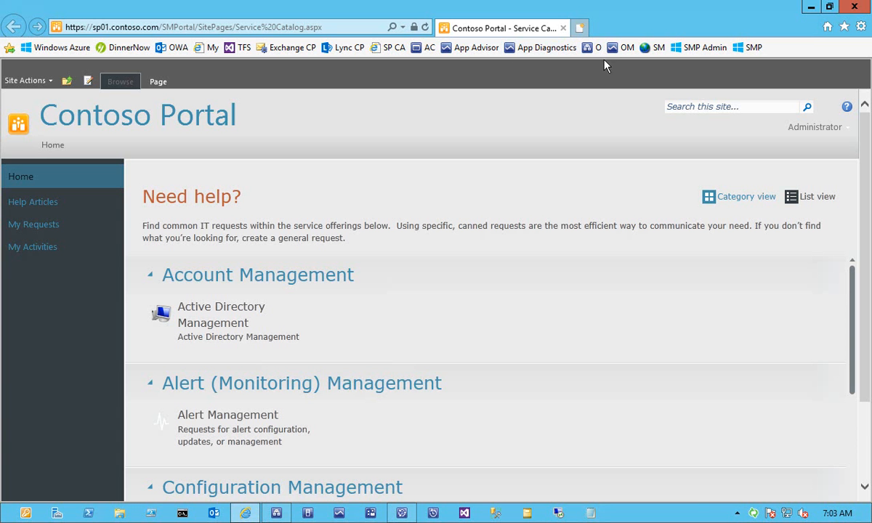
key(ctrl+t)
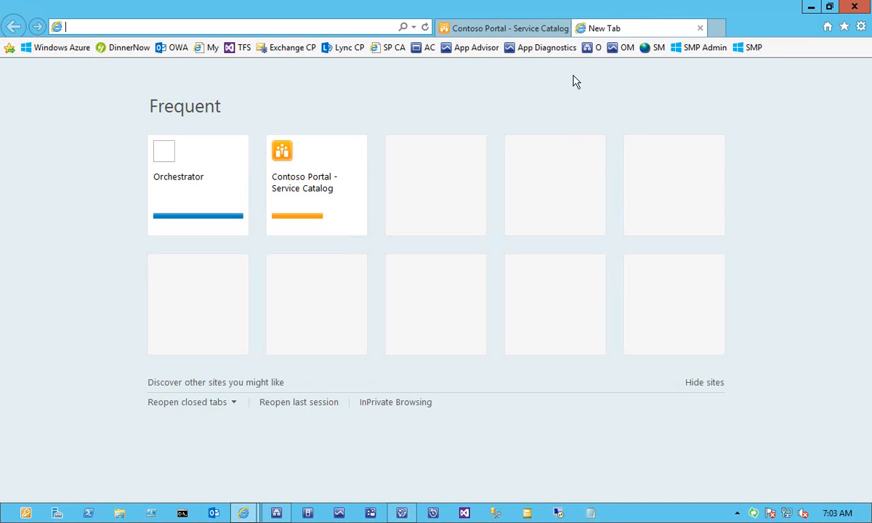
text(or01)
key(Return)
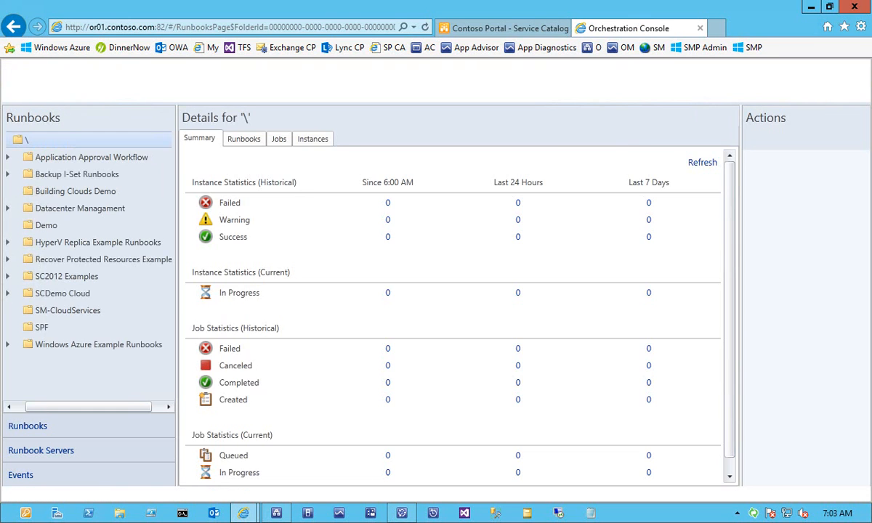
Examine whether the Building Clouds Demo folder lists its runbooks, comparing it with Backup I-Set Runbooks and Datacenter Managament's 1.0 Access folder.
click(44, 192)
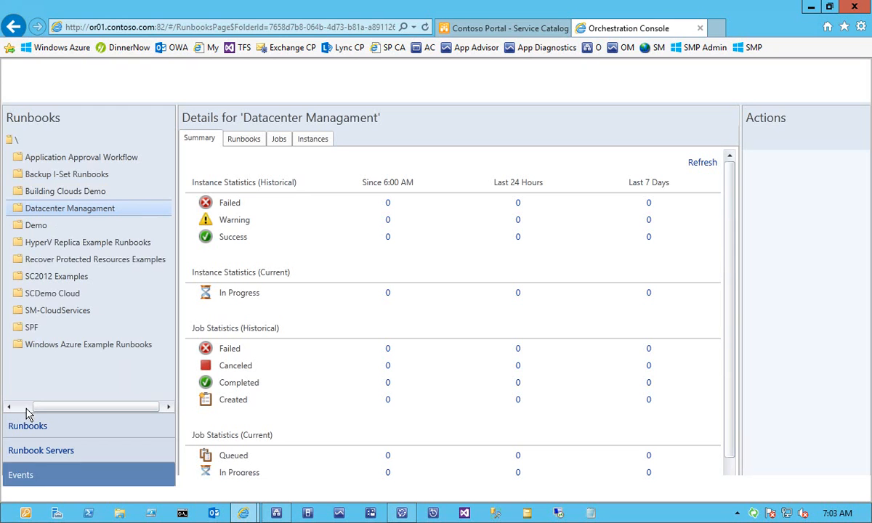
click(29, 408)
click(21, 211)
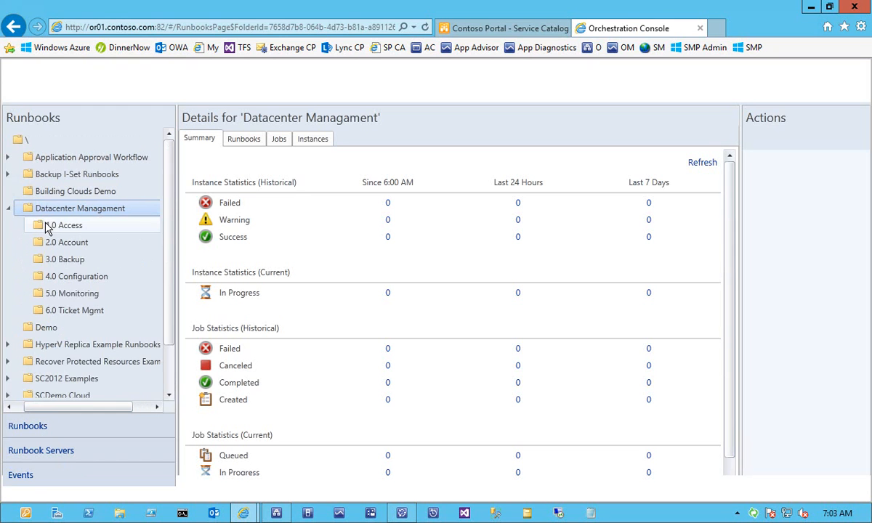
double_click(49, 225)
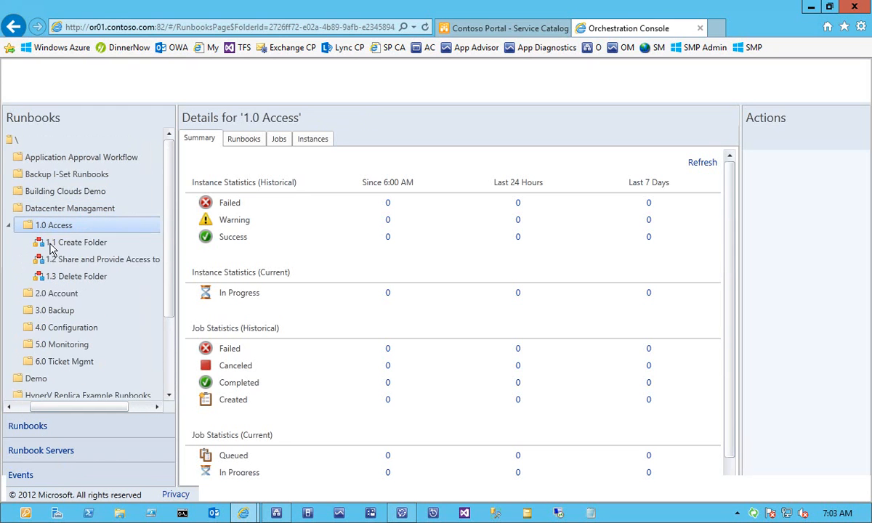
click(41, 191)
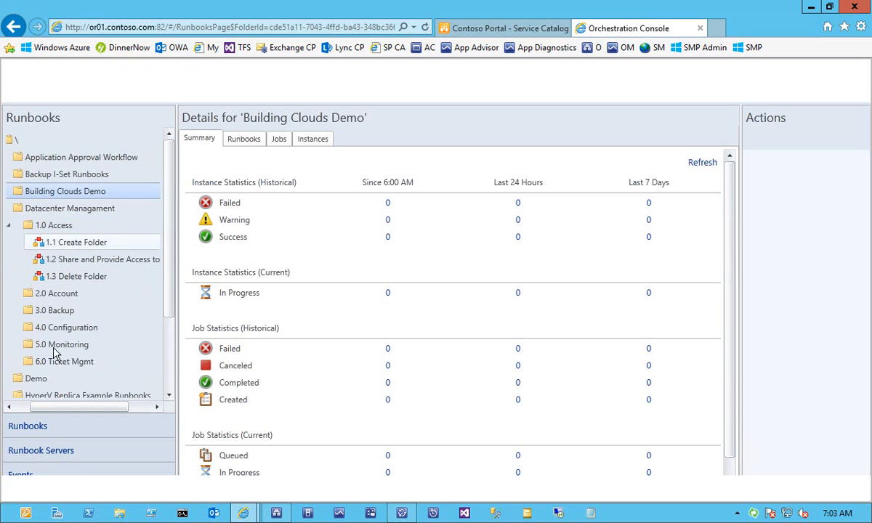
click(20, 409)
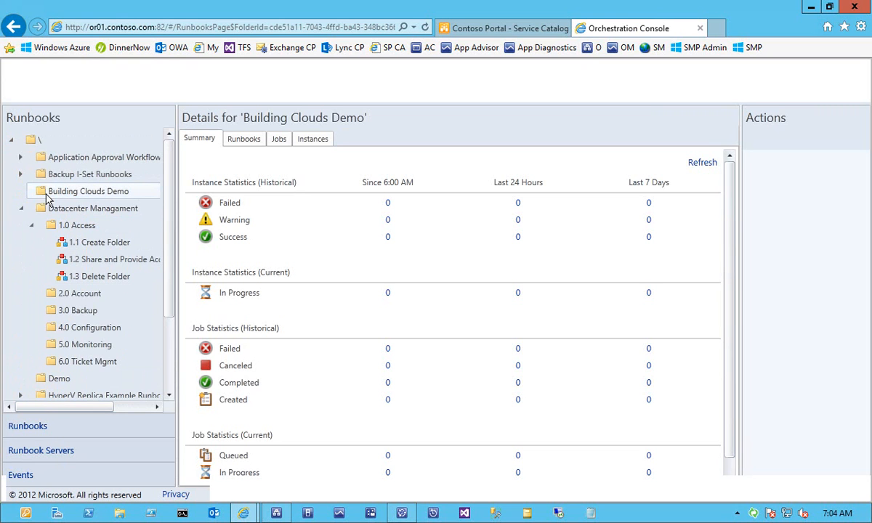
click(52, 174)
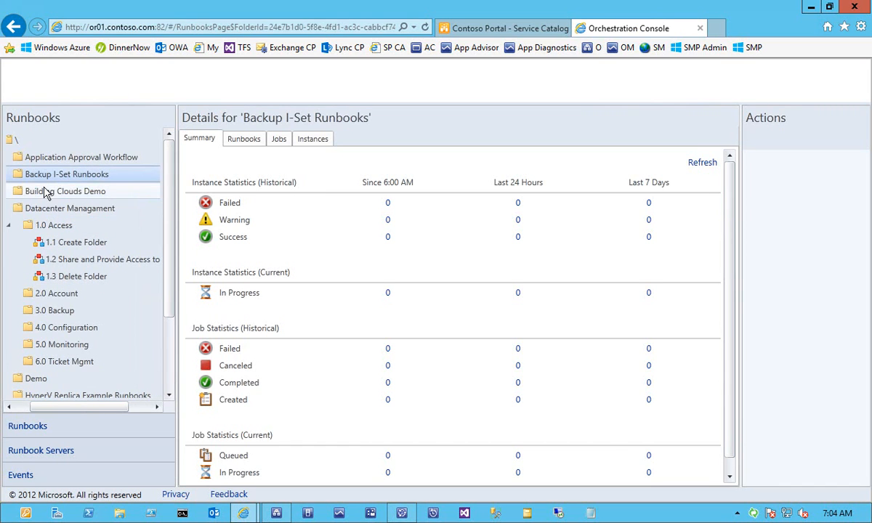
click(45, 191)
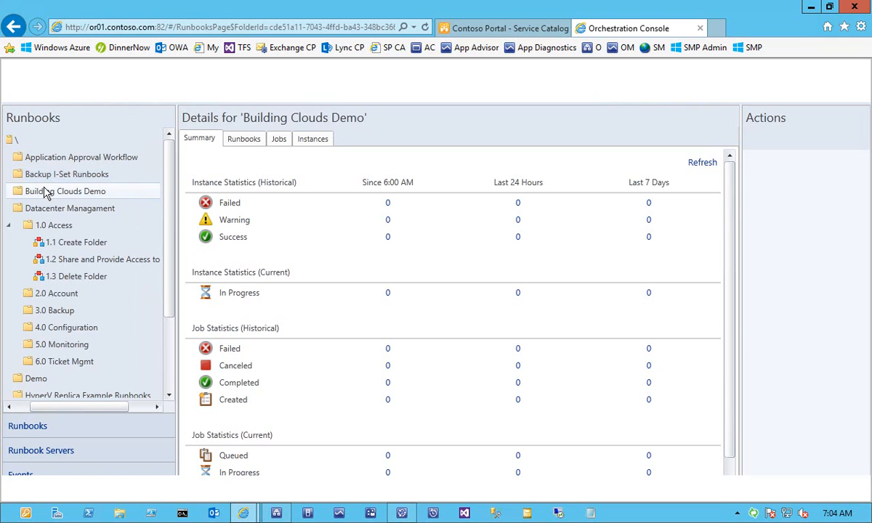
click(21, 407)
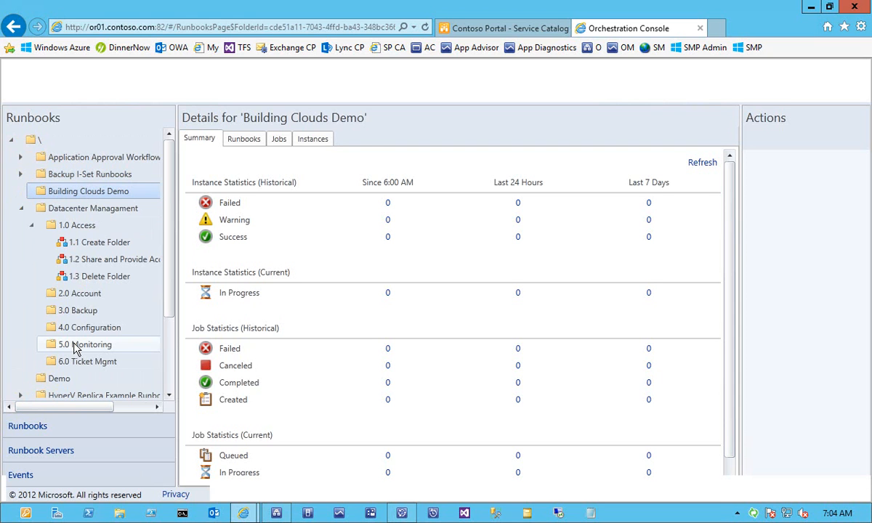
click(65, 208)
click(72, 191)
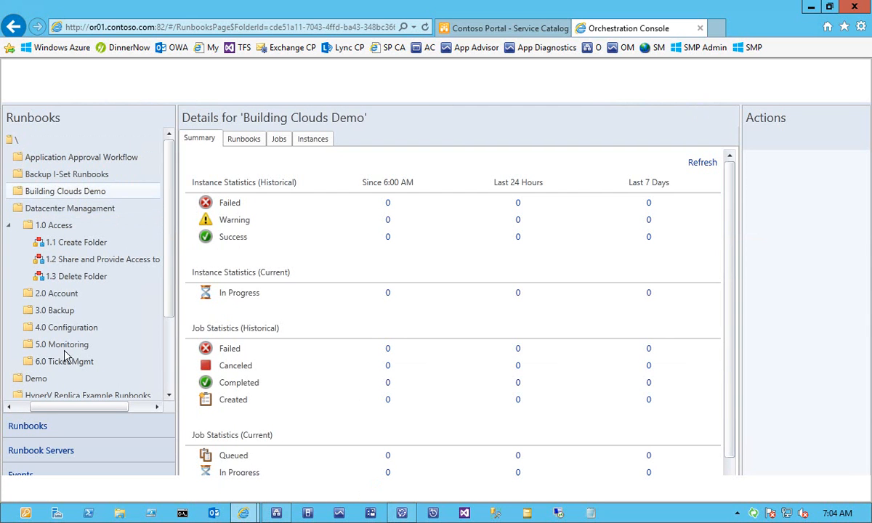
click(25, 407)
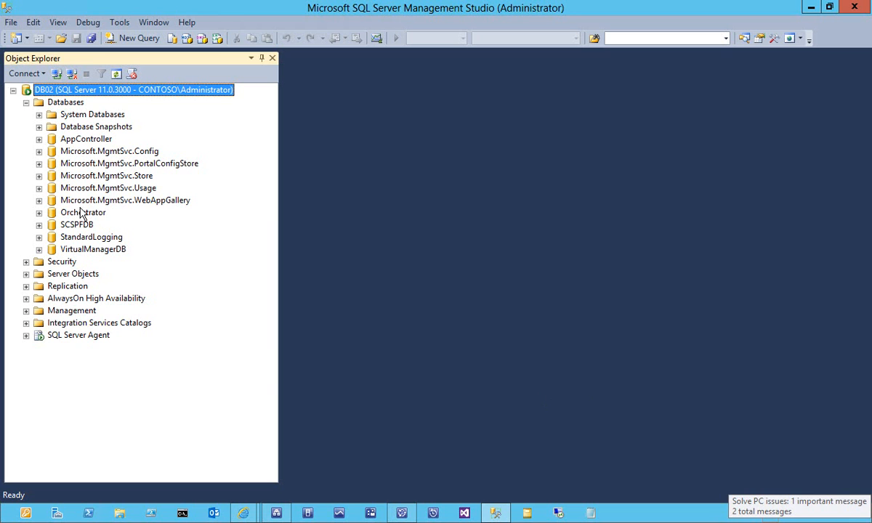
Open a new query on the Orchestrator database of DB02 in SQL Server Management Studio.
click(78, 214)
right_click(78, 212)
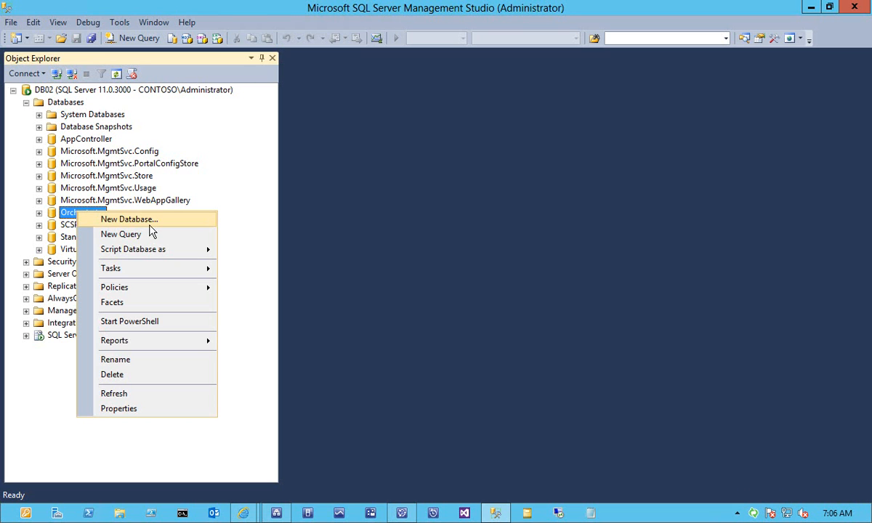
click(141, 234)
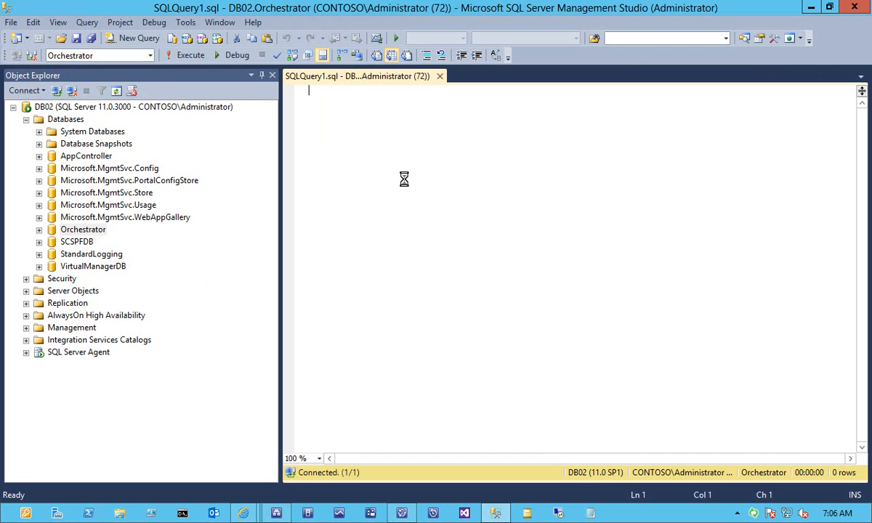
text(TRUNCATE TABLE [Microsoft.SystemCenter.Orchestrator.Internal].AuthorizationCache EXEC [Microsoft.SystemCenter.Orchestrator.Maintenance].[EnqueueRecurrentTask] @taskName = 'ClearAuthorizationCache')
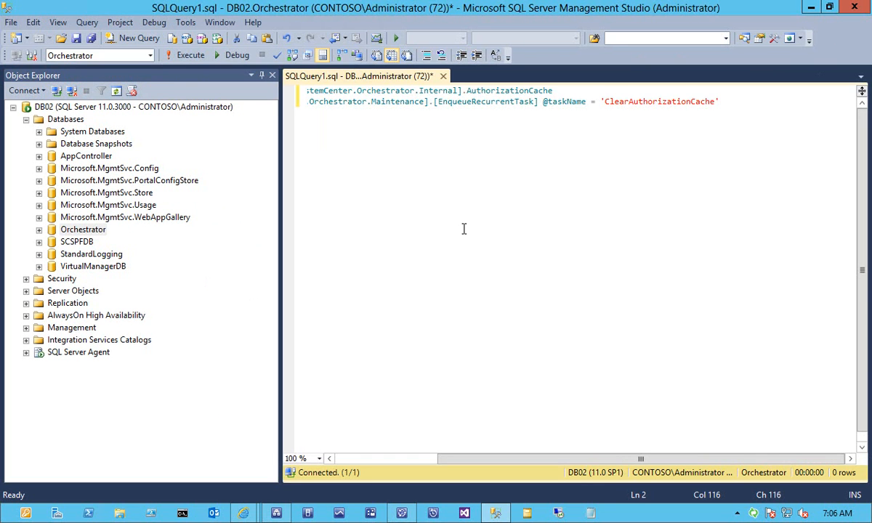
key(Home)
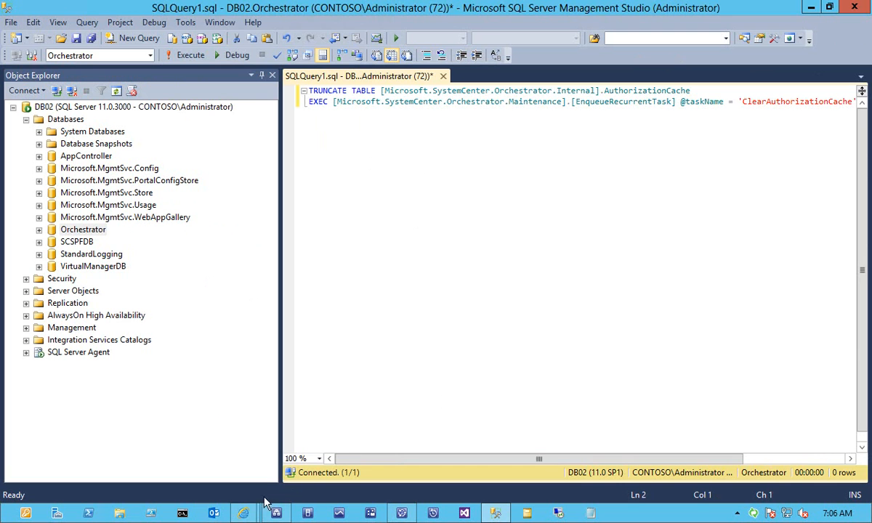
Close the old Orchestration Console page in Internet Explorer and return to the query in SQL Server Management Studio.
mouse_move(244, 513)
click(293, 443)
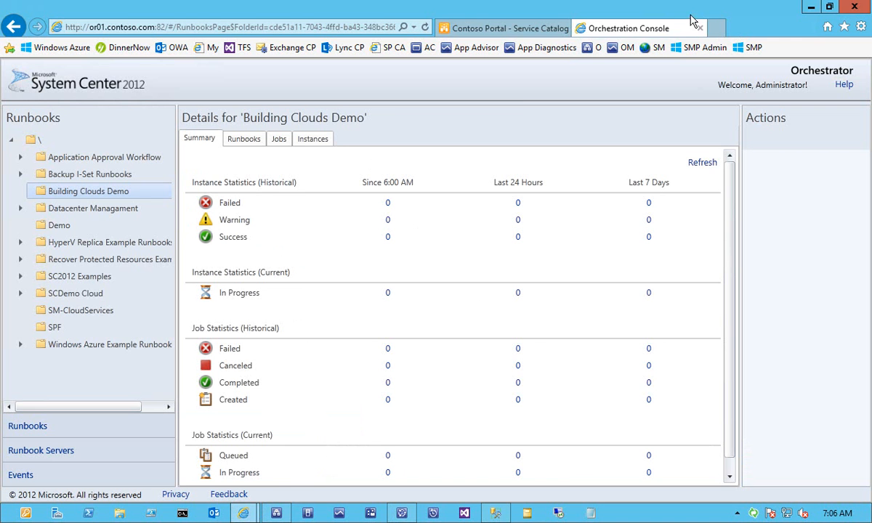
click(700, 27)
click(811, 7)
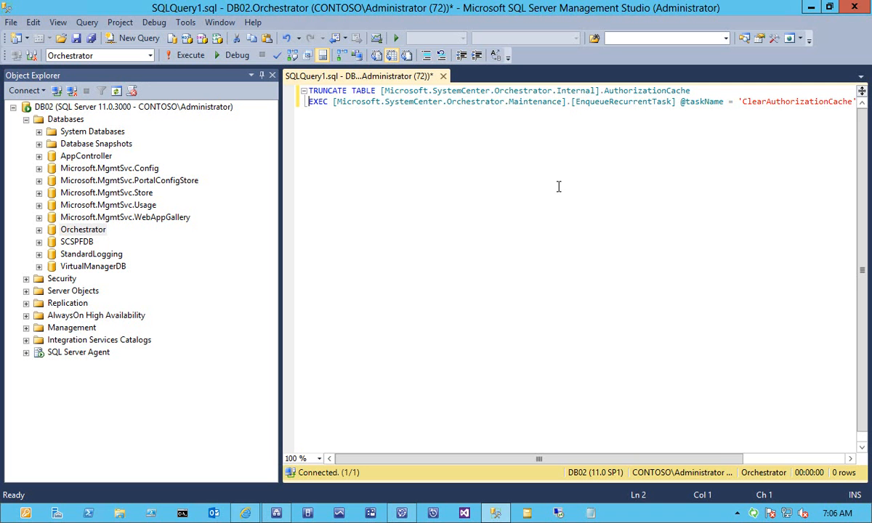
Execute the authorization cache query on the Orchestrator database and minimize SQL Server Management Studio.
click(502, 220)
click(183, 56)
click(511, 202)
click(811, 8)
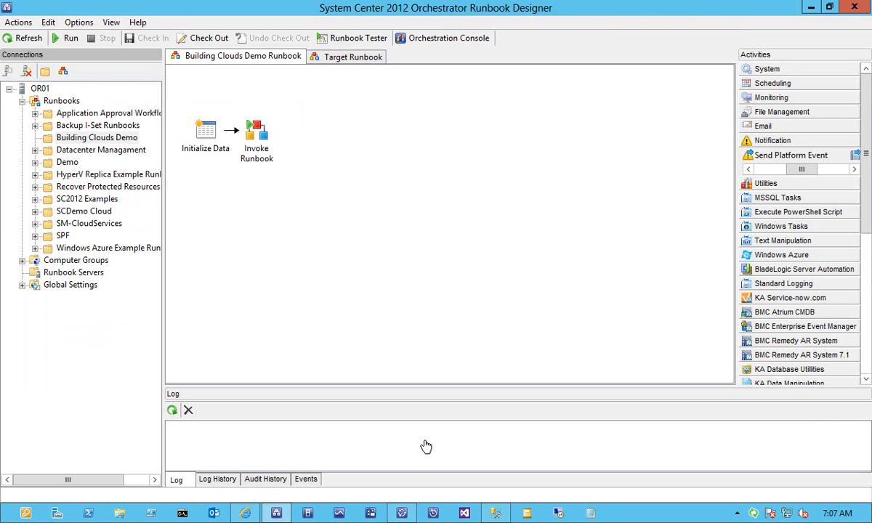
Reopen the Orchestration Console in Internet Explorer and expand the Building Clouds Demo folder to check its runbooks.
click(245, 513)
click(592, 47)
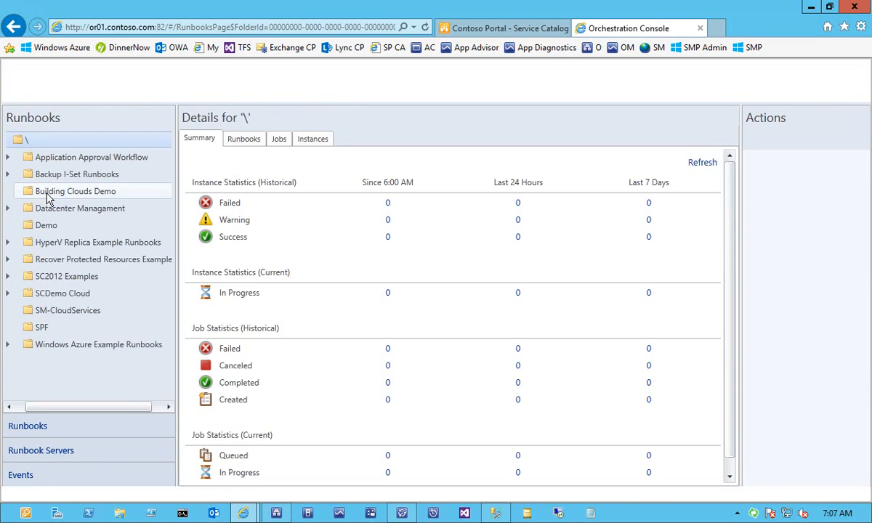
click(46, 192)
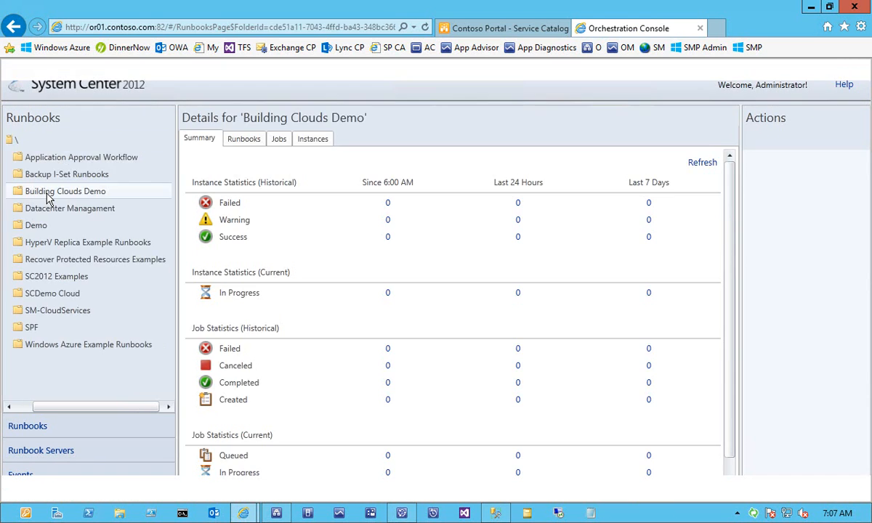
click(23, 407)
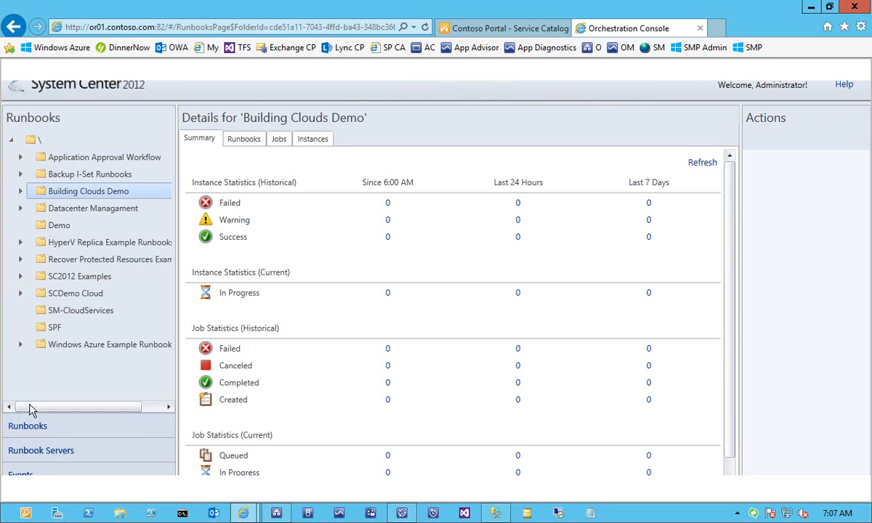
click(20, 192)
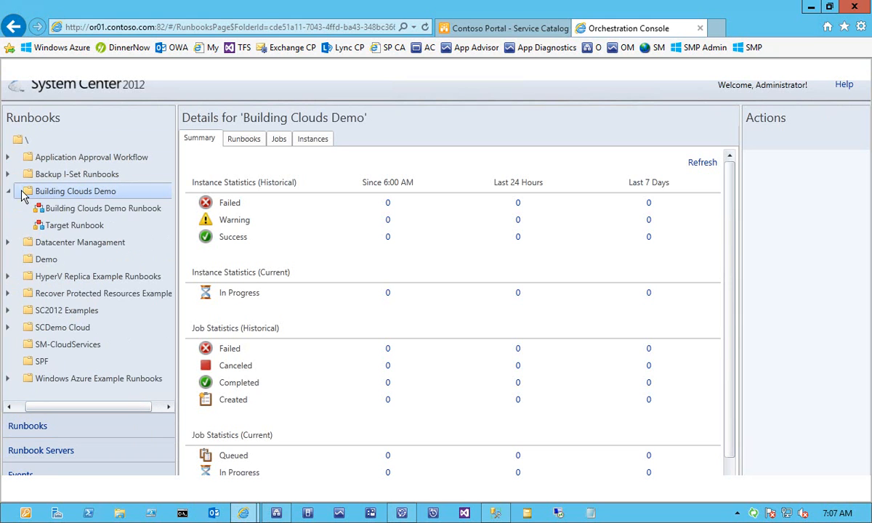
View the definition of Building Clouds Demo Runbook to check its parameters and diagram, and close the Orchestration Console.
click(84, 210)
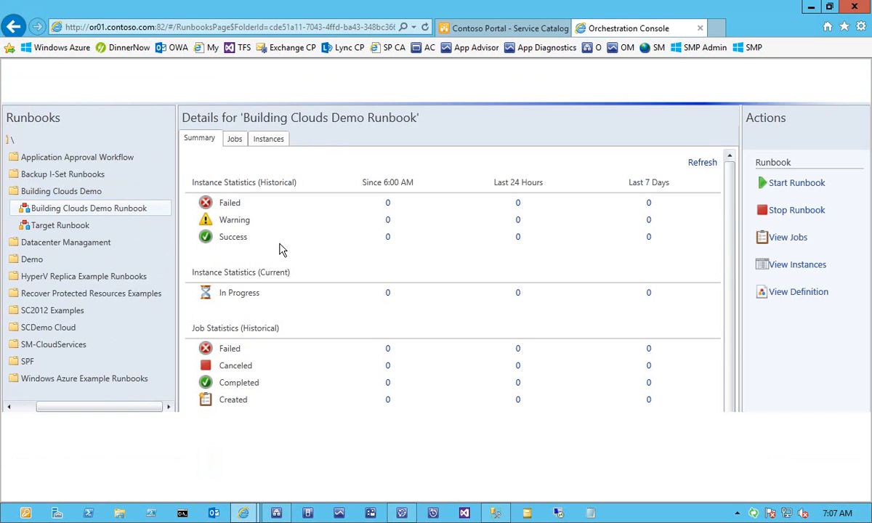
click(798, 293)
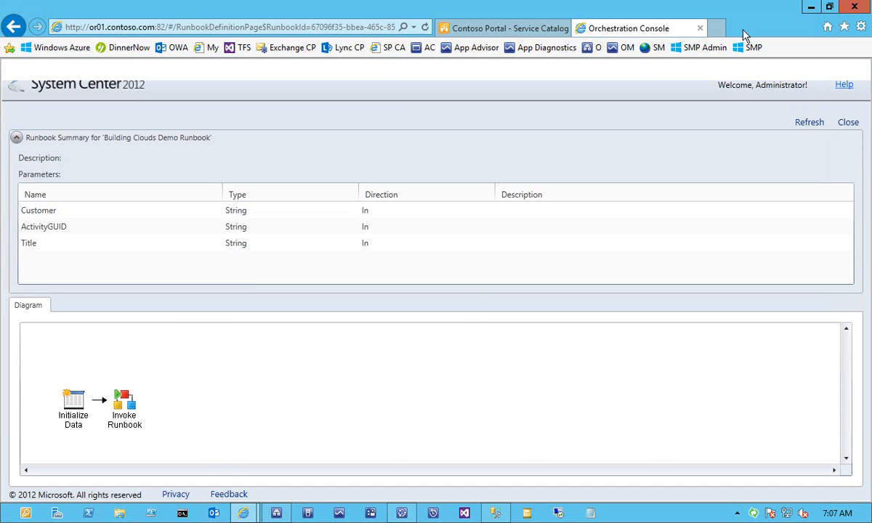
click(700, 28)
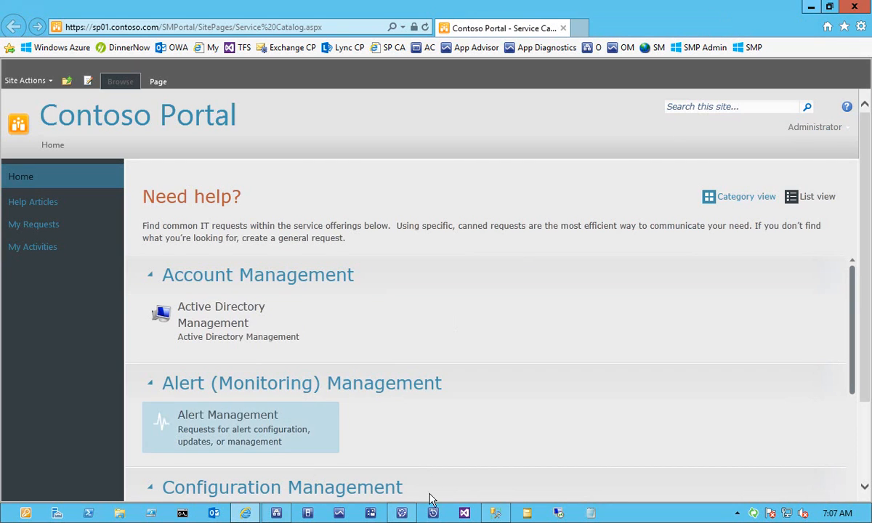
Switch to the Service Manager Console and open the Connectors list under Administration.
mouse_move(411, 516)
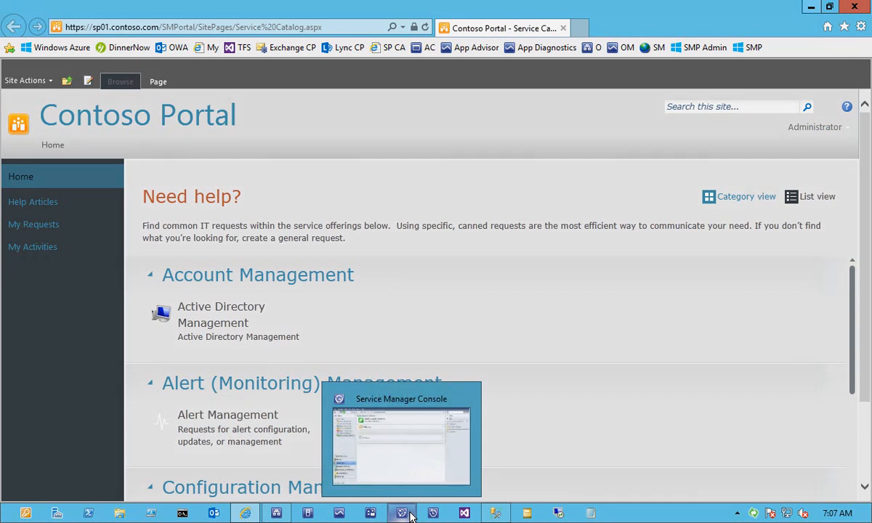
click(401, 513)
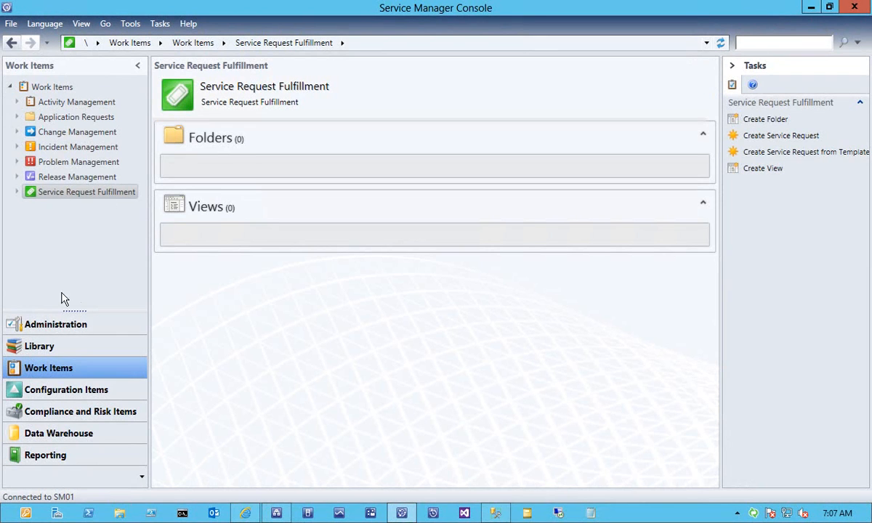
click(49, 328)
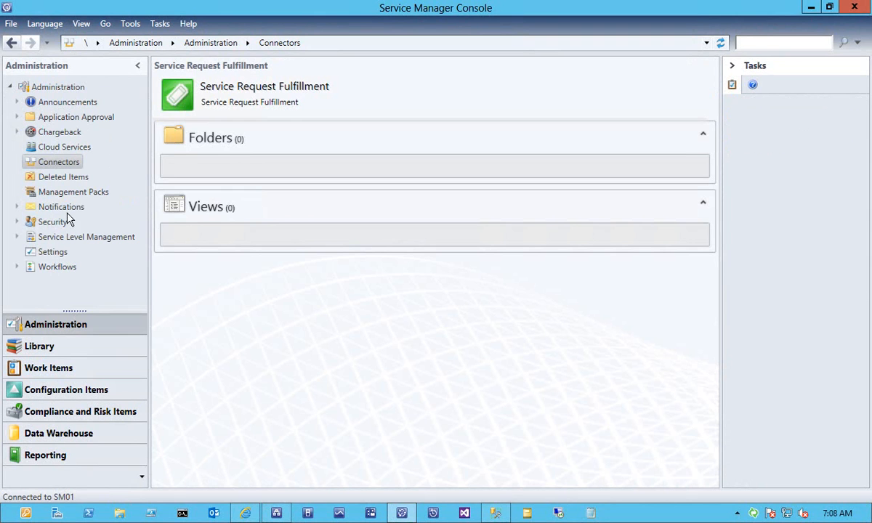
click(53, 160)
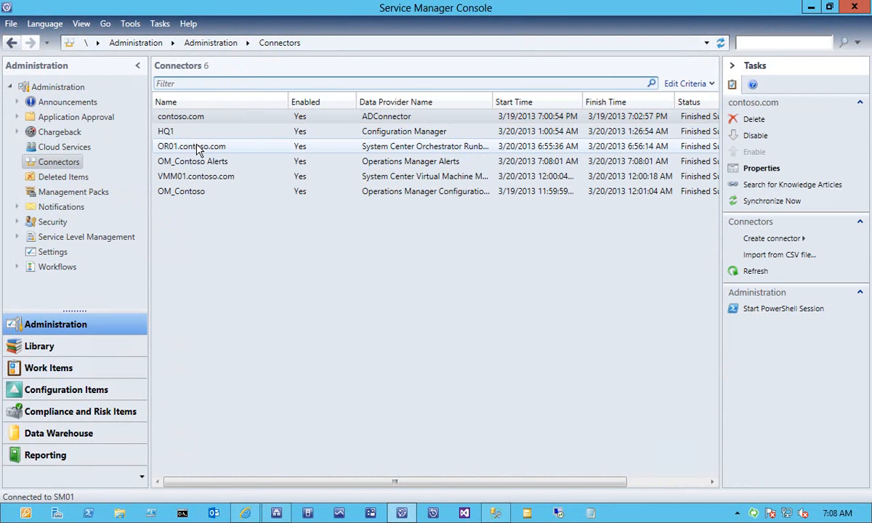
Synchronize the OR01.contoso.com connector and refresh the connector list to check its status.
click(201, 148)
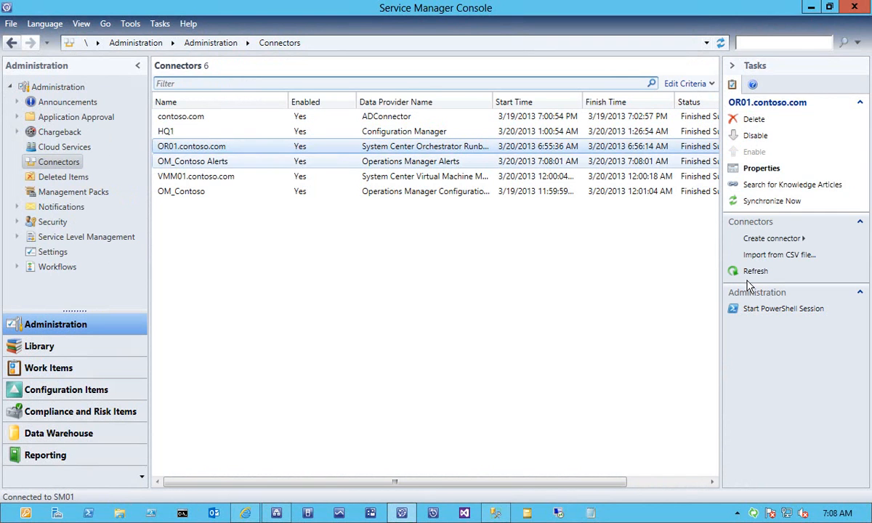
click(759, 203)
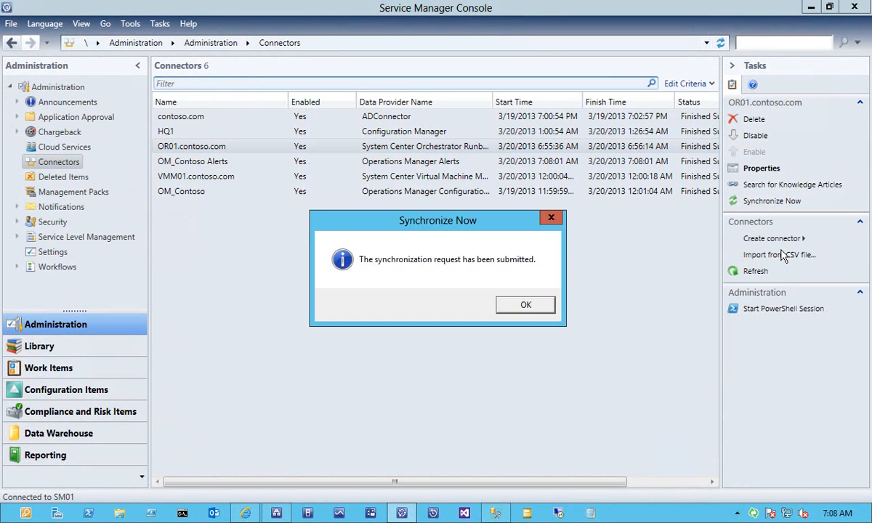
click(523, 306)
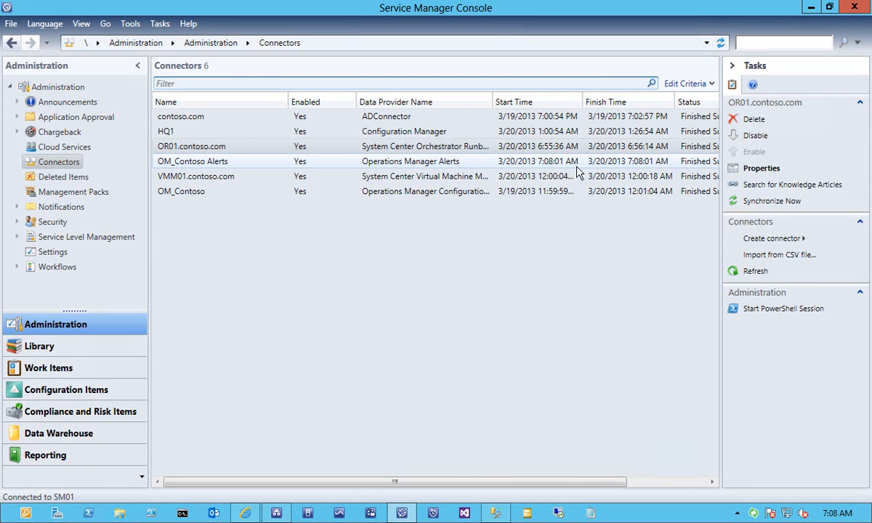
click(752, 272)
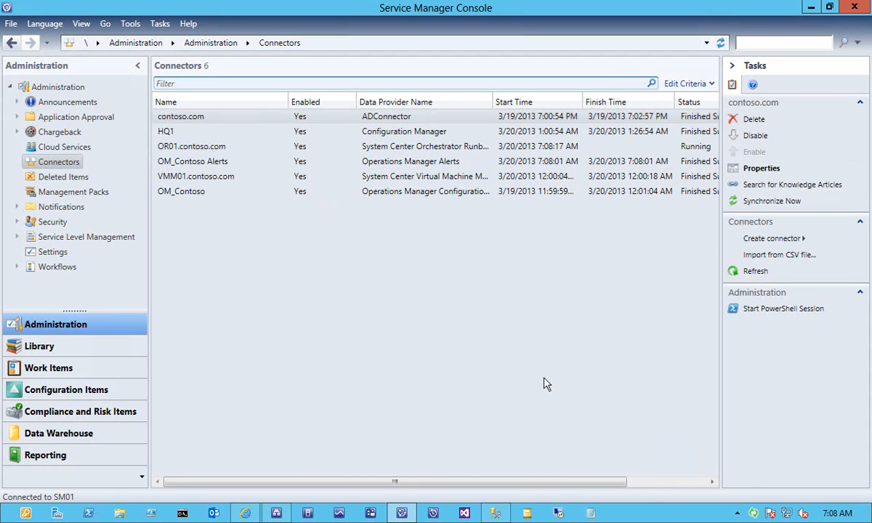
click(421, 147)
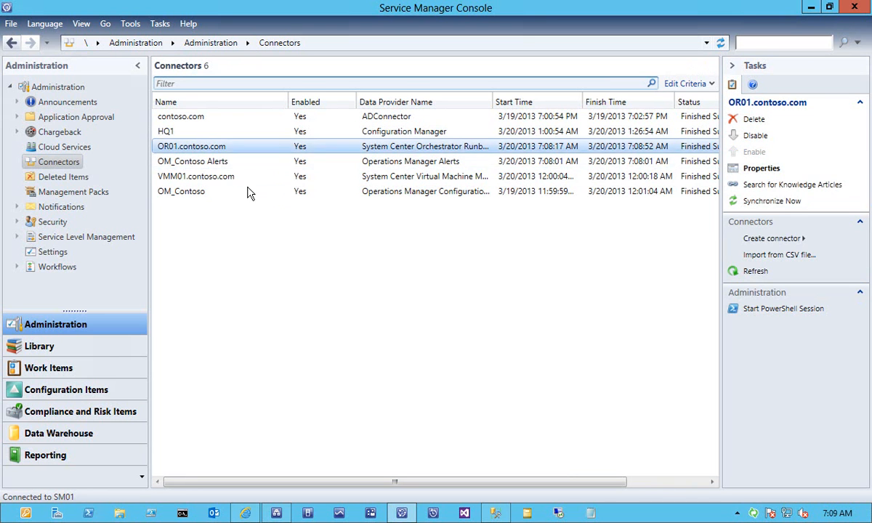
Filter the Library's runbooks by "Build" and review the details of Building Clouds Demo Runbook.
click(39, 347)
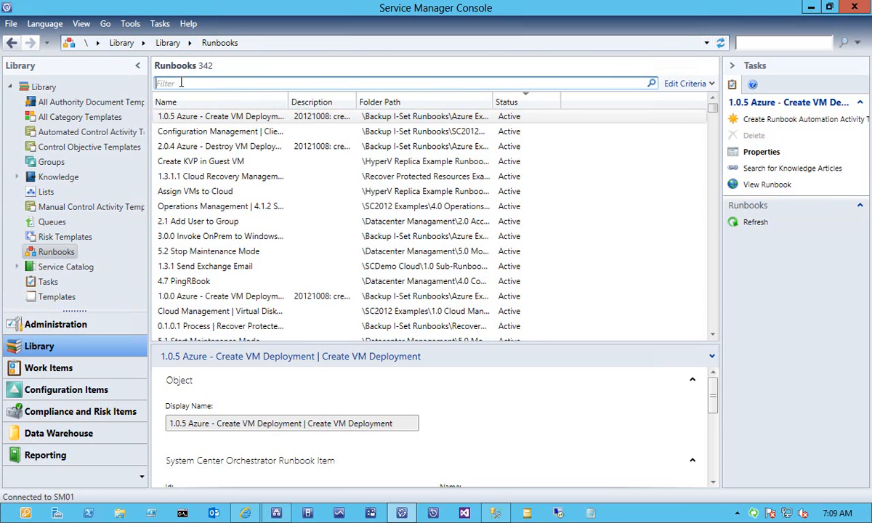
click(181, 83)
text(Build)
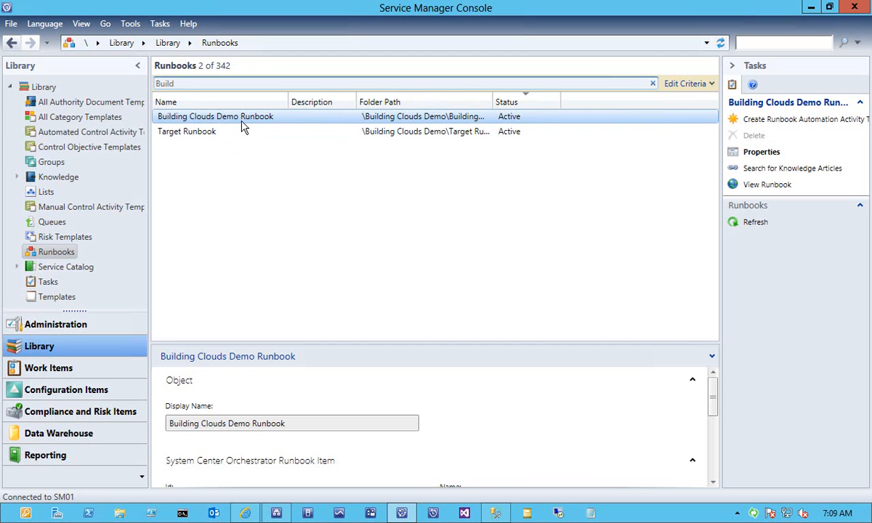
drag(713, 403, 714, 372)
Create a runbook automation activity template named "Building Clouds Runbook Template" in the Building Clouds Demo management pack.
click(770, 121)
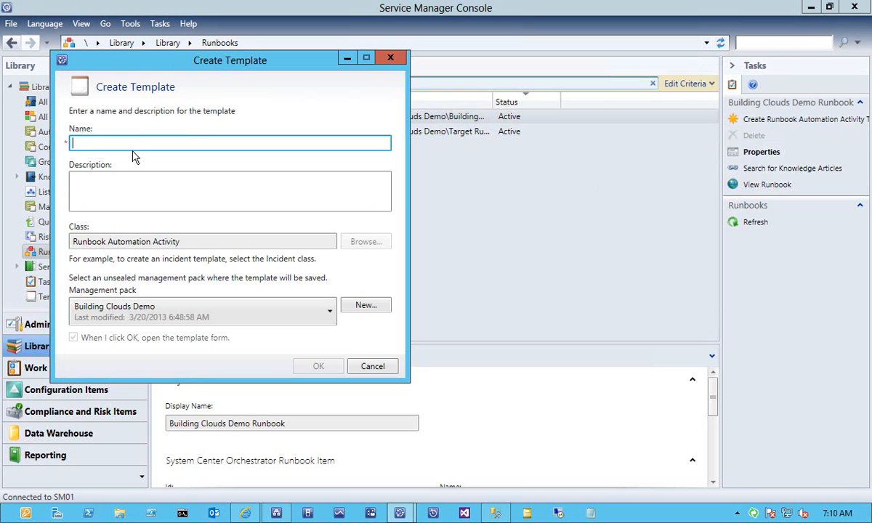
text(Bu)
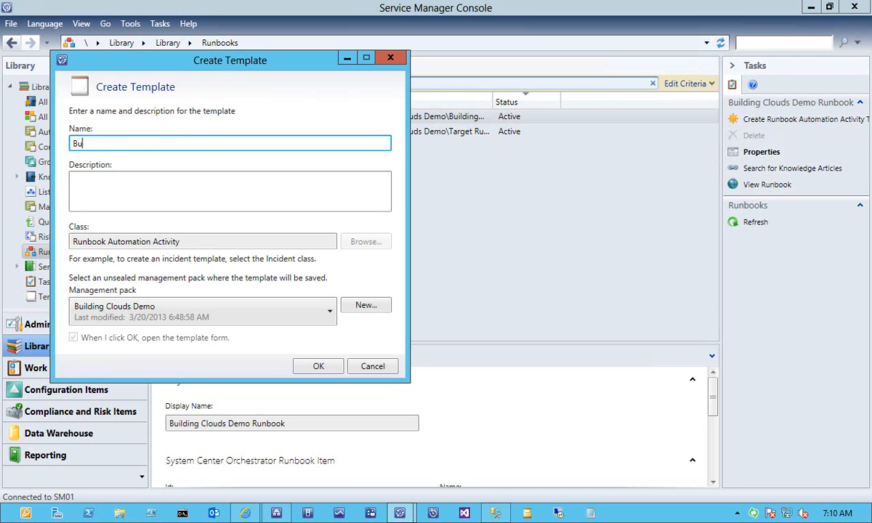
text(ilding Clouds Runbook Template)
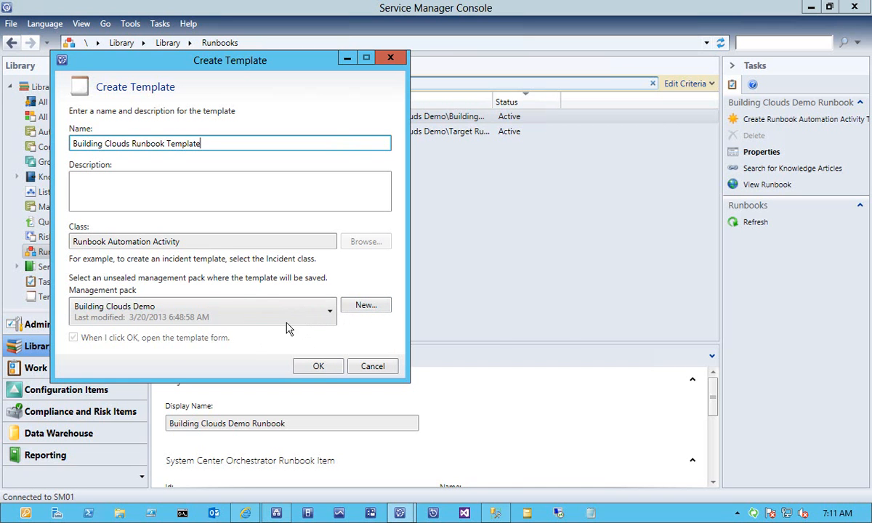
click(318, 367)
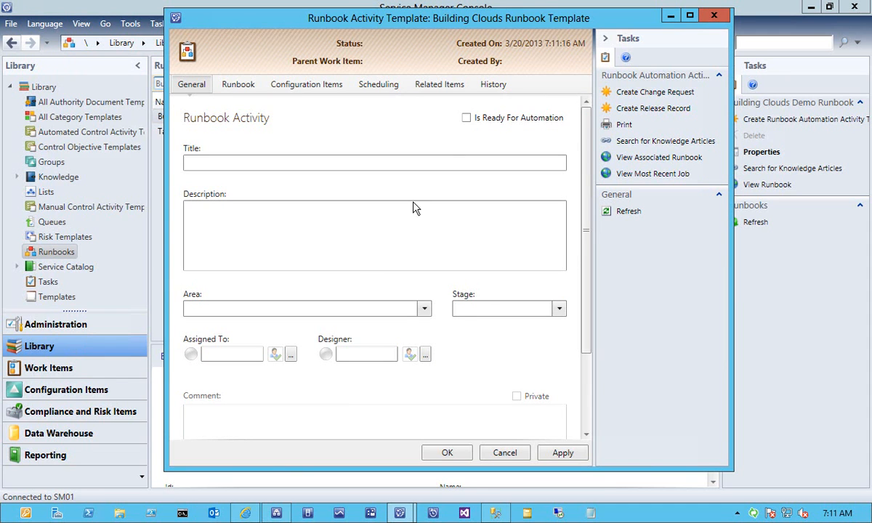
Mark the template as ready for automation, title it "Building Clouds Demo Runbook Execution" and set its area to Operations\Process.
click(465, 117)
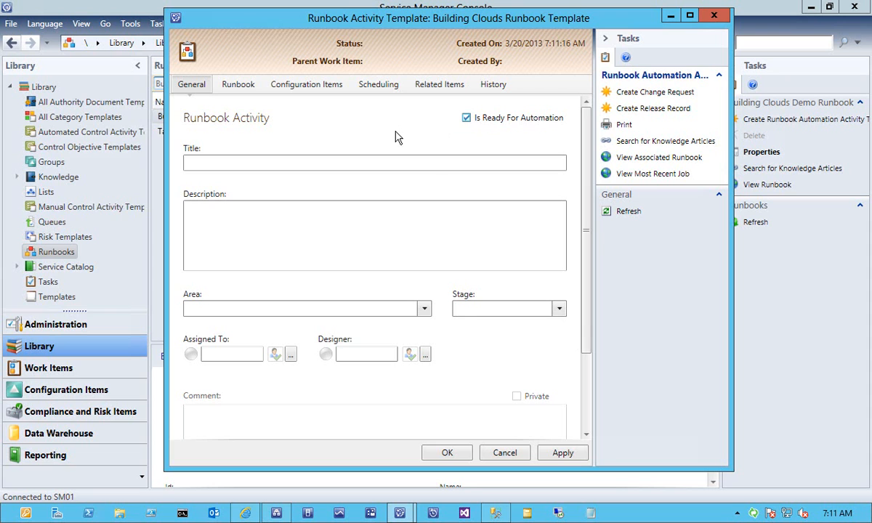
click(223, 164)
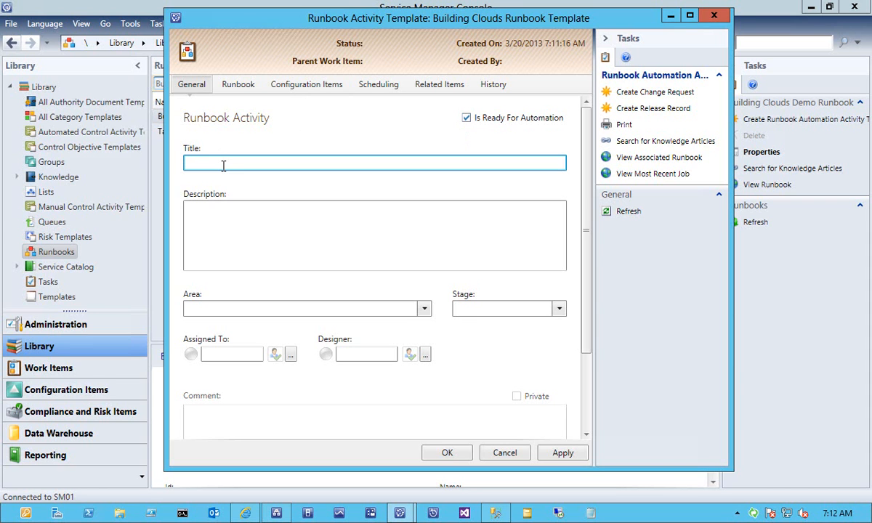
text(Building Clouds Demo Runbook Execution)
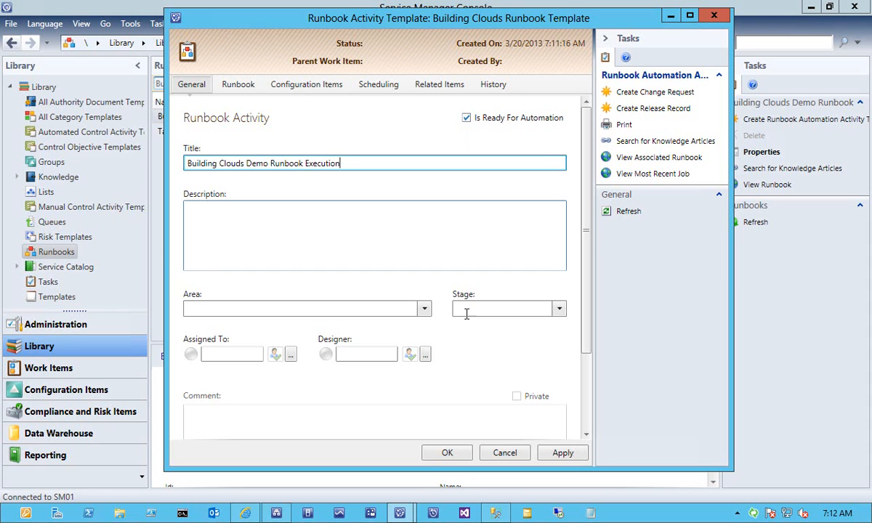
click(423, 308)
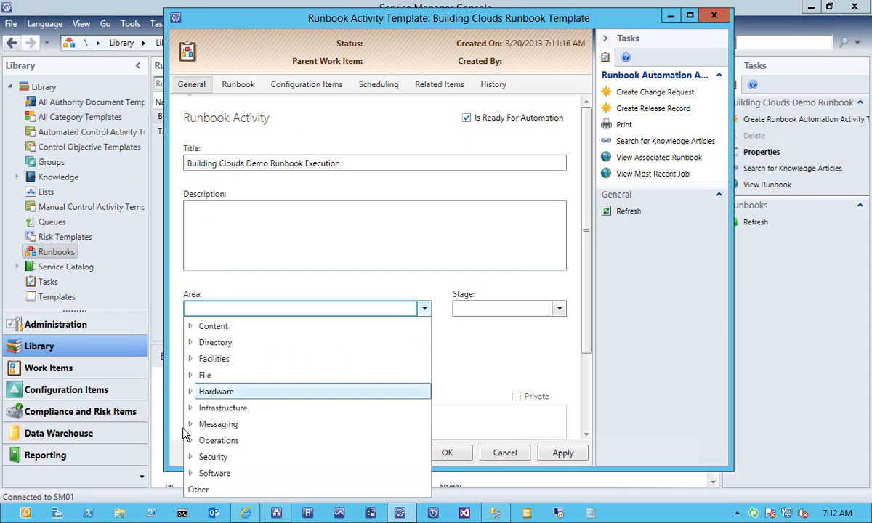
click(190, 440)
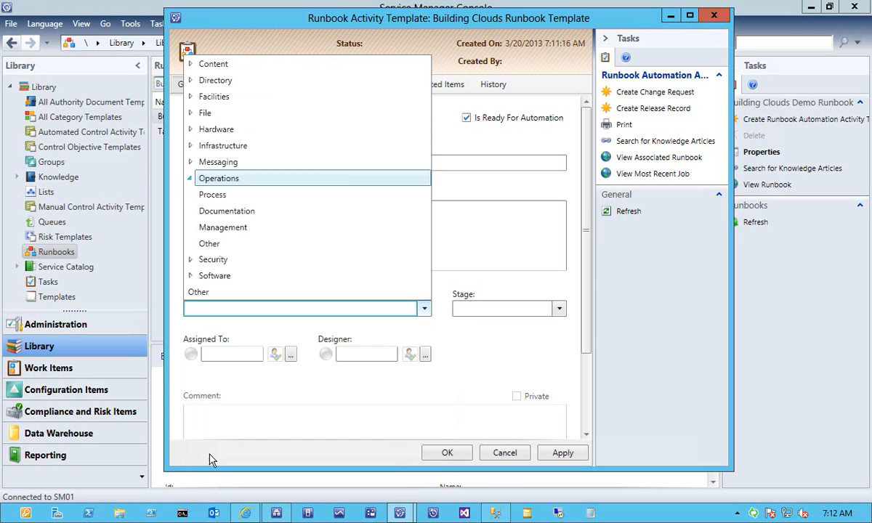
click(227, 198)
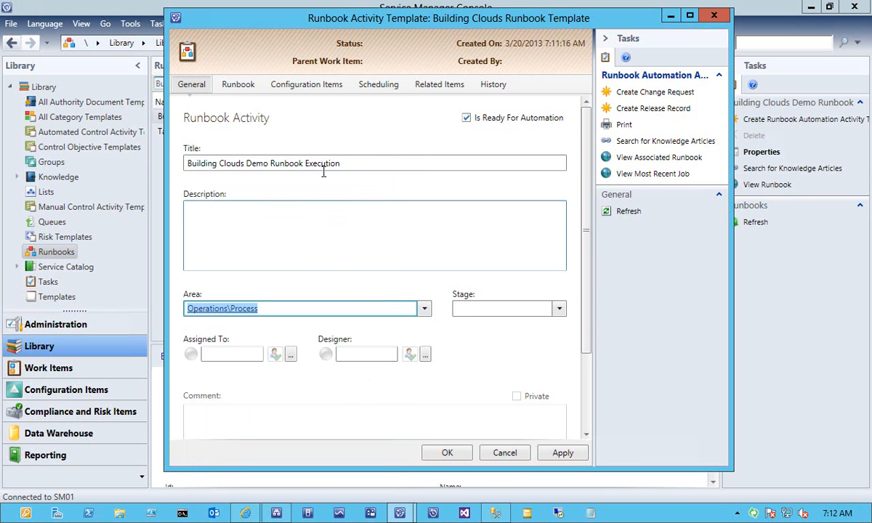
Compare the template's runbook parameter mappings with the Initialize Data parameters of Building Clouds Demo Runbook in Runbook Designer, and return to the template.
click(237, 86)
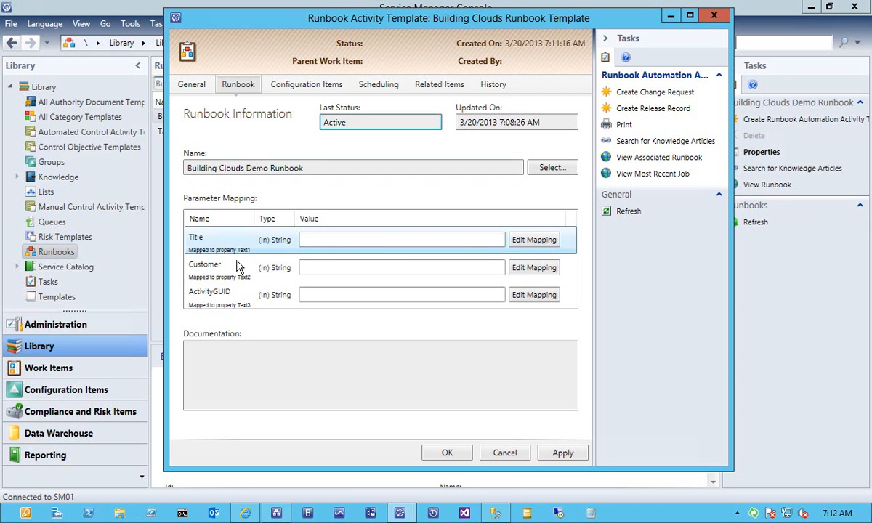
click(224, 300)
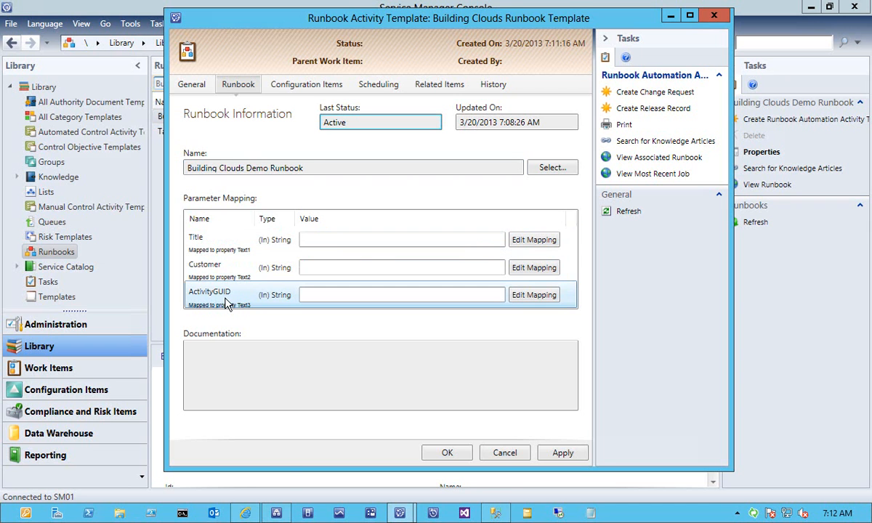
click(276, 513)
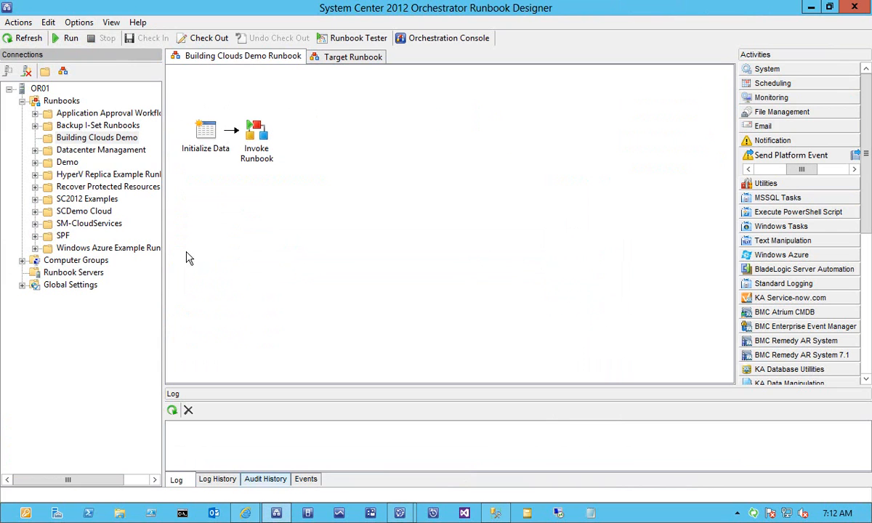
double_click(193, 138)
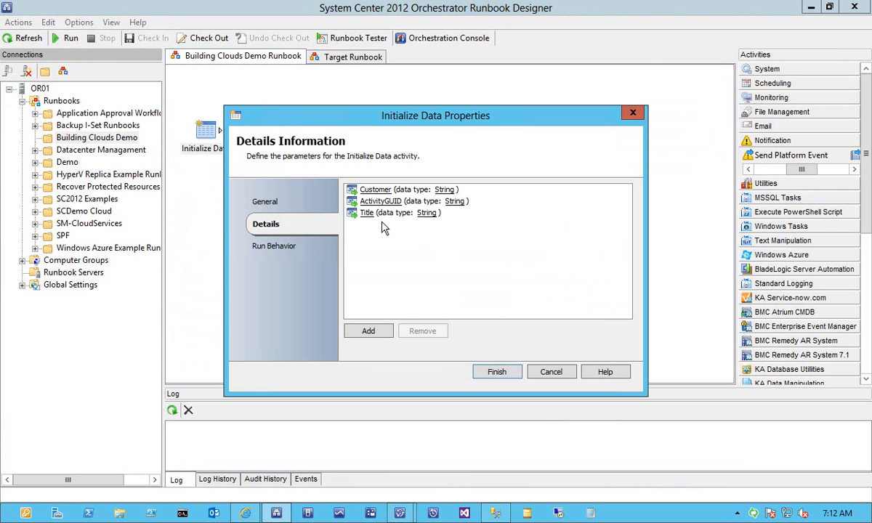
click(552, 372)
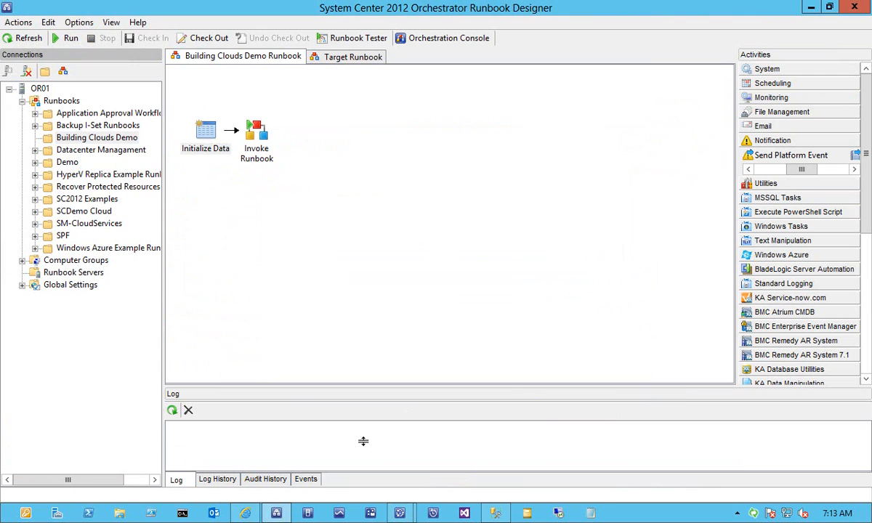
click(401, 514)
click(469, 447)
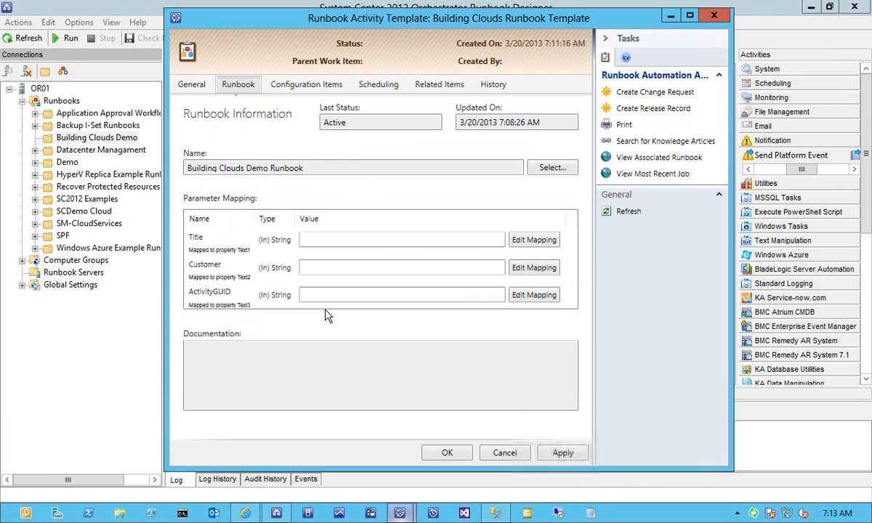
Map the template's ActivityGUID parameter to the Id property of the Object class.
click(221, 249)
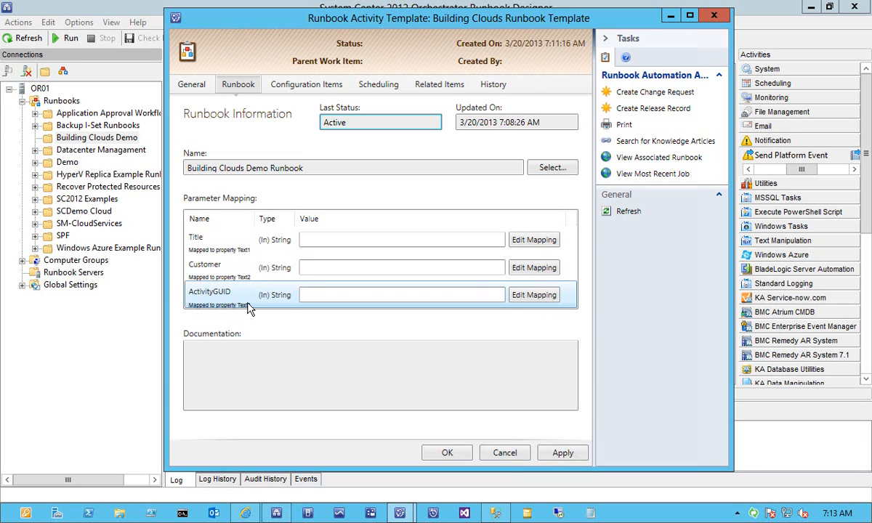
click(531, 296)
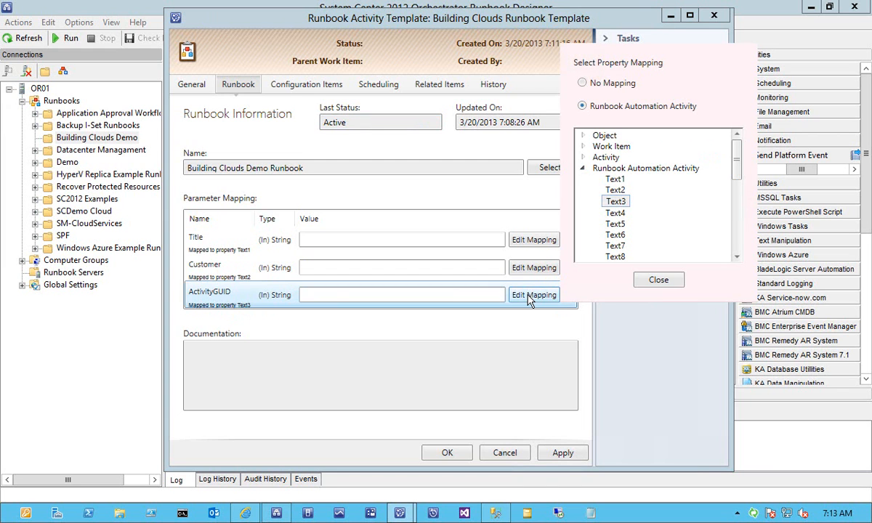
click(583, 136)
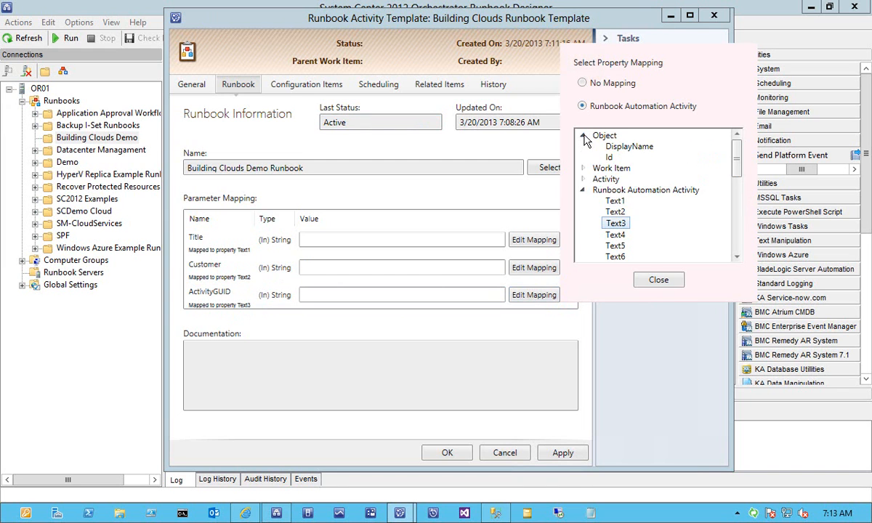
click(611, 159)
click(646, 281)
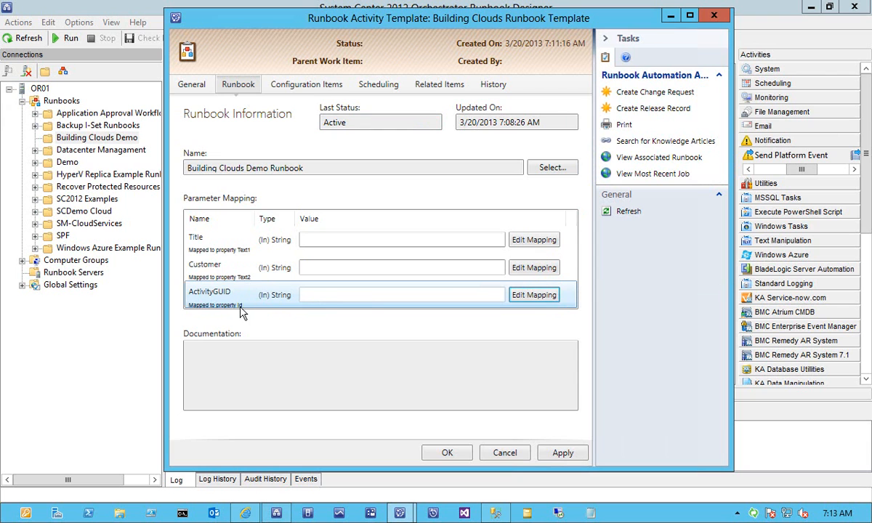
Check the Title and Customer parameter mappings and save the runbook activity template.
click(200, 244)
click(218, 275)
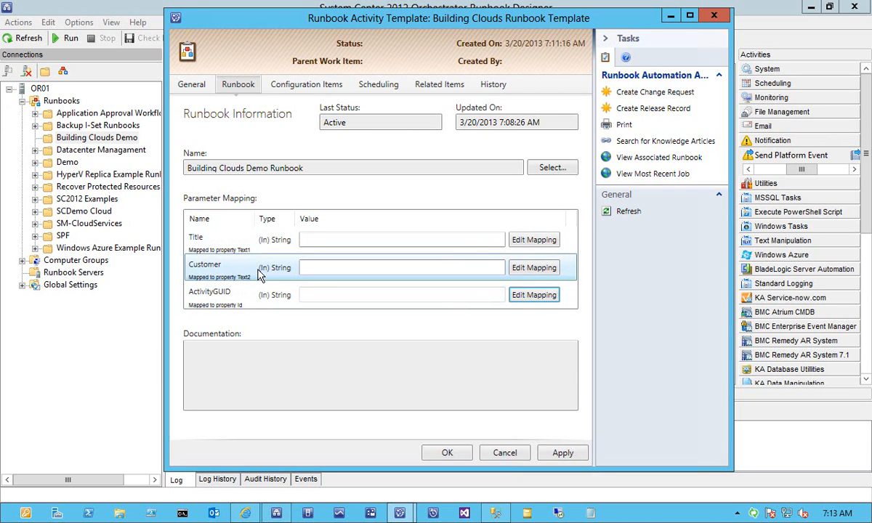
click(246, 234)
click(267, 269)
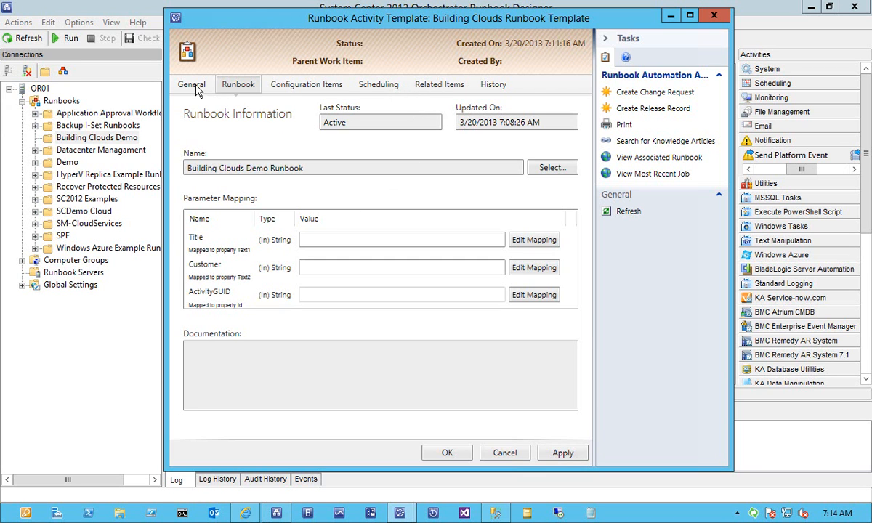
click(446, 454)
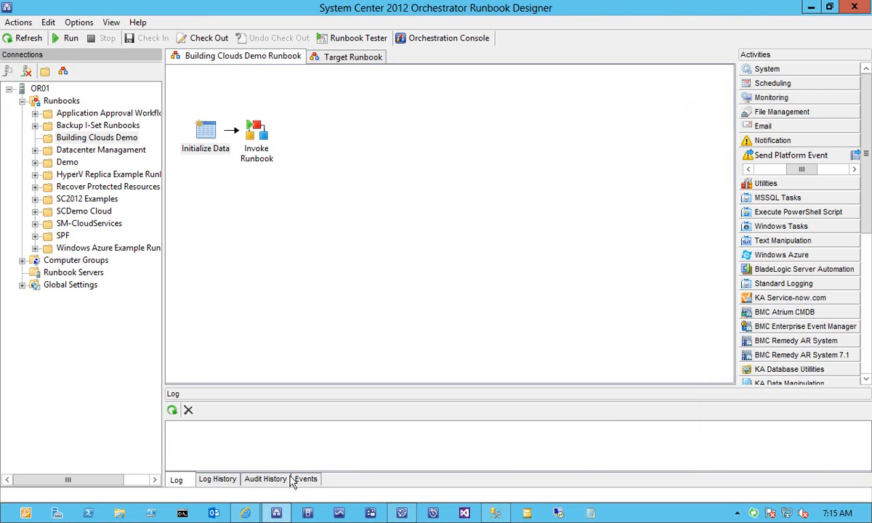
Filter the Service Manager Library's templates by "Building", review the Building Clouds Runbook Template's form and close it without saving.
click(402, 514)
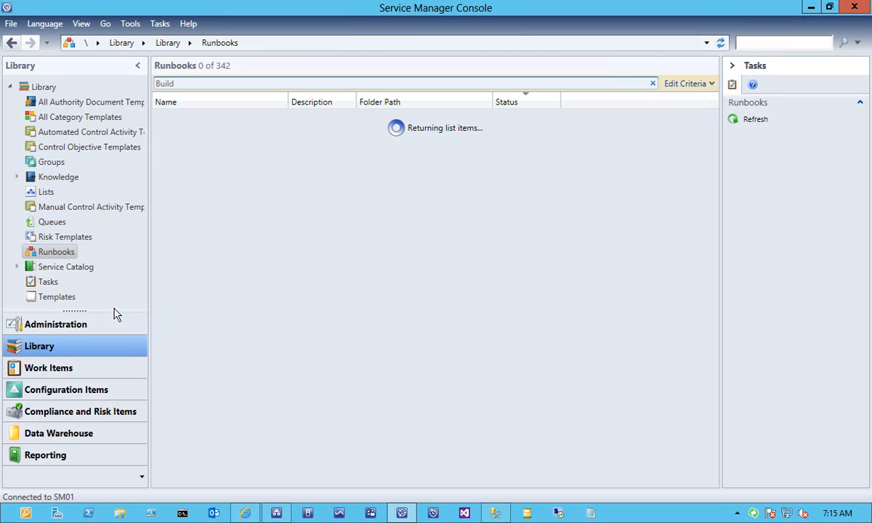
click(55, 299)
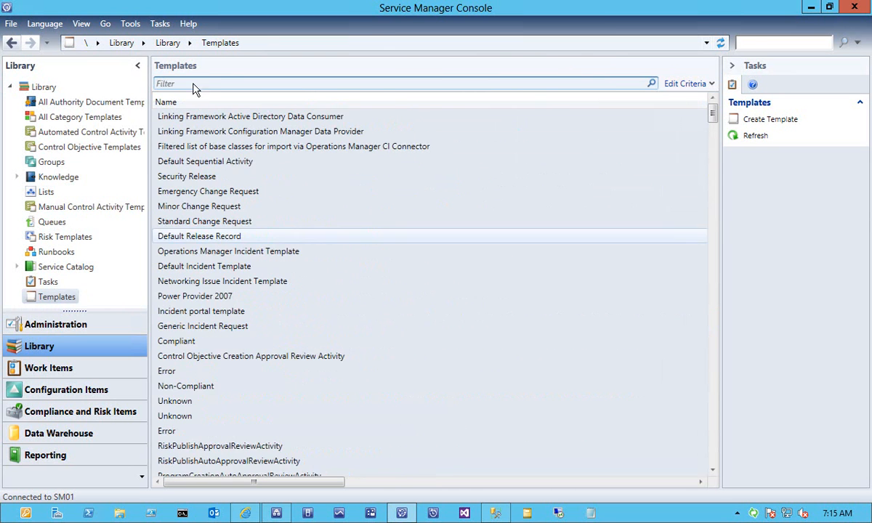
click(191, 83)
text(Building)
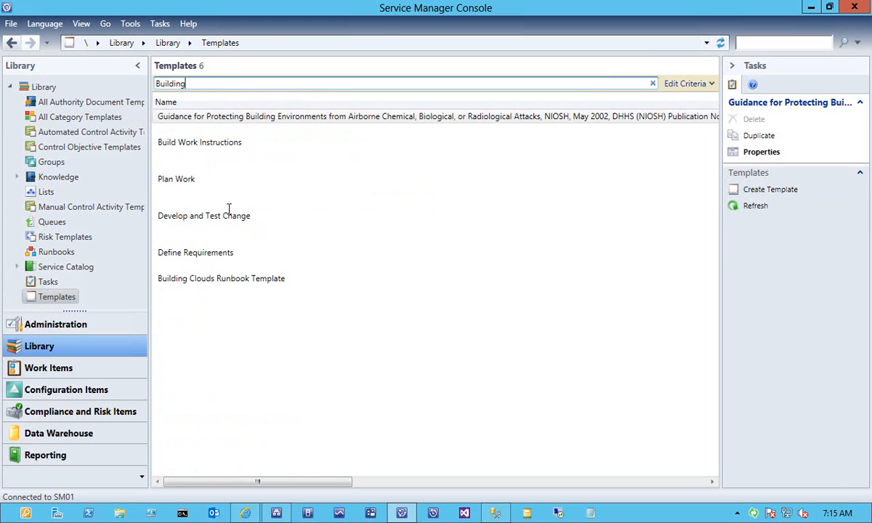
click(215, 279)
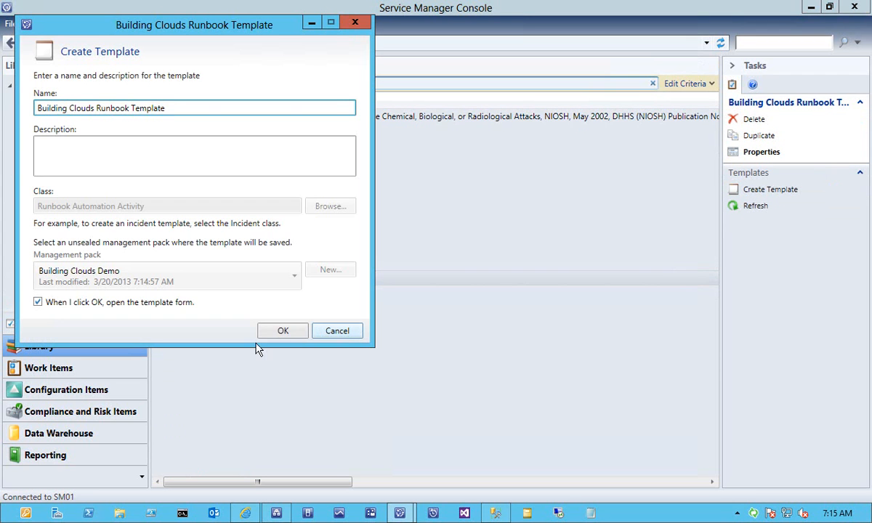
click(282, 332)
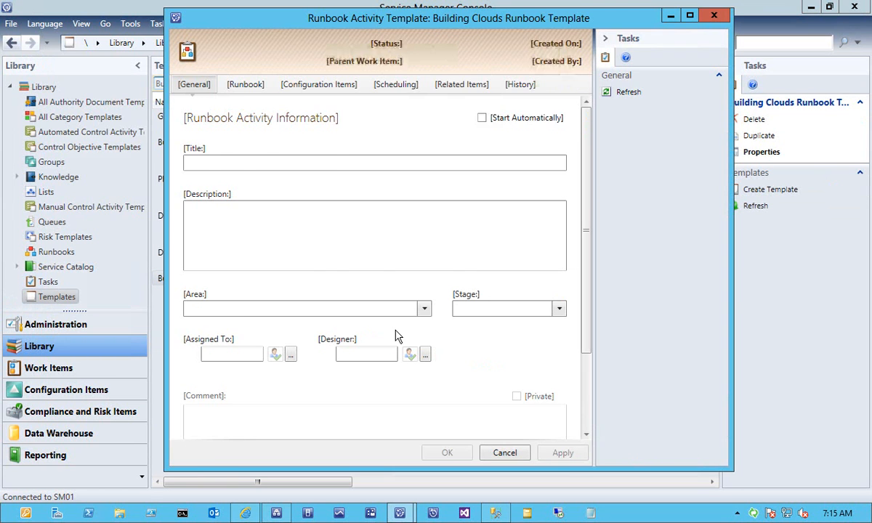
click(504, 452)
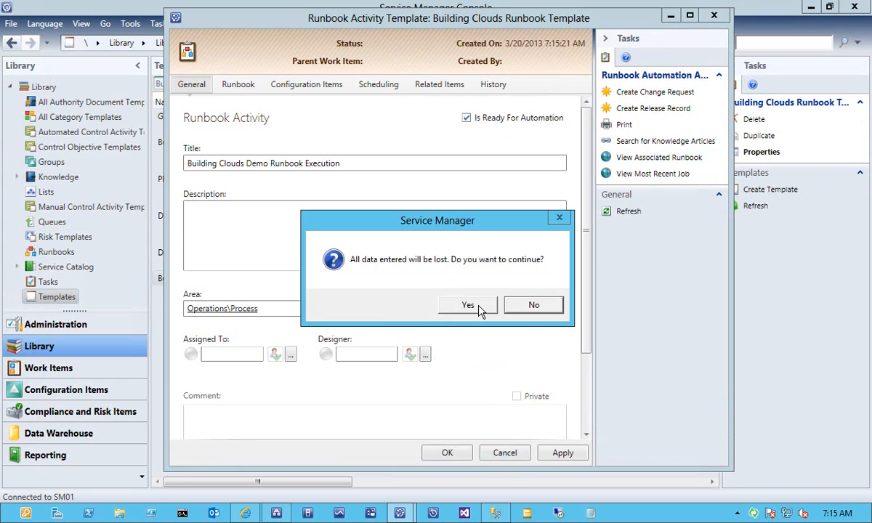
click(482, 310)
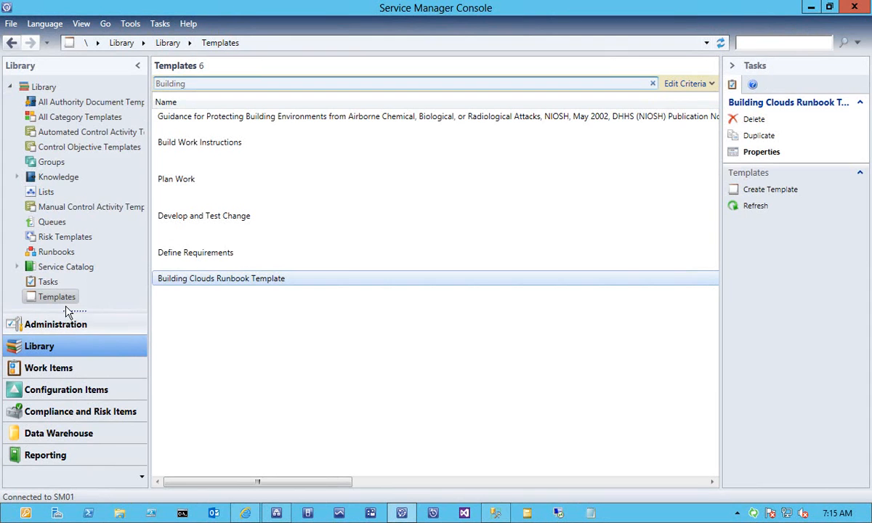
Create a template named "Building Clouds Request Template" with the Service Request class in the Building Clouds Demo management pack.
right_click(66, 301)
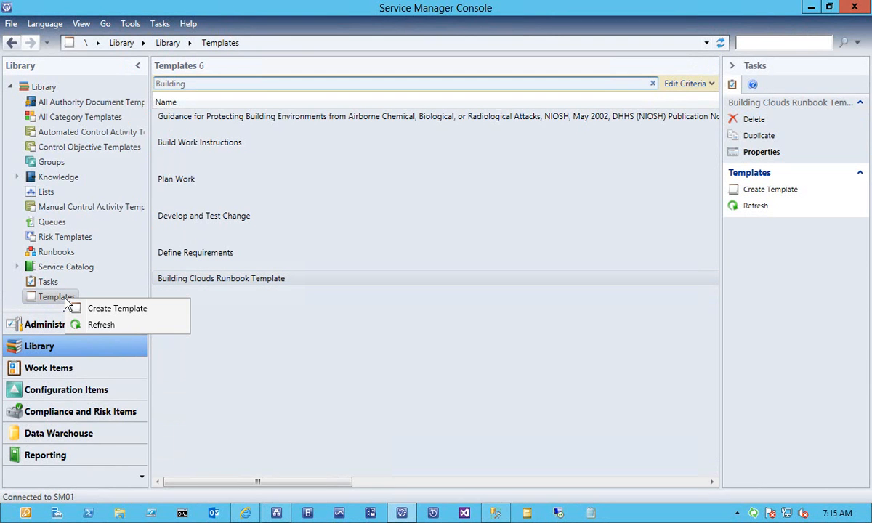
click(104, 312)
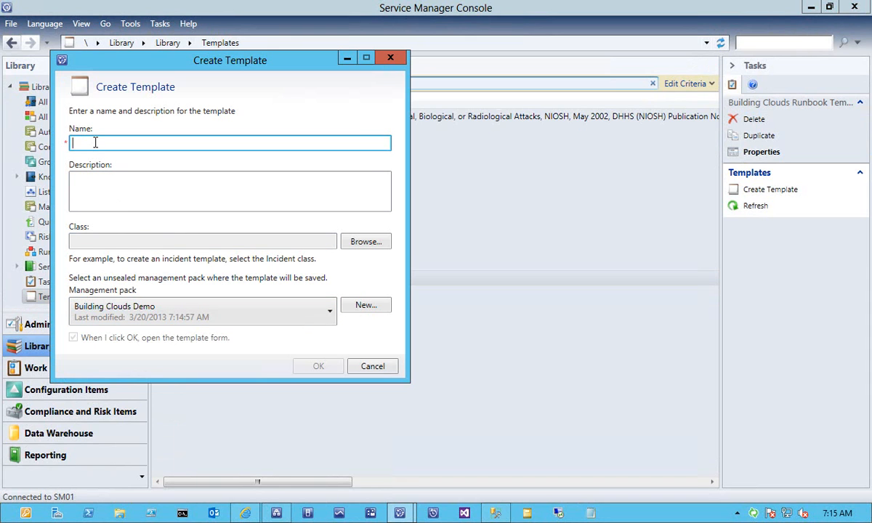
text(Building Clouds Request Template)
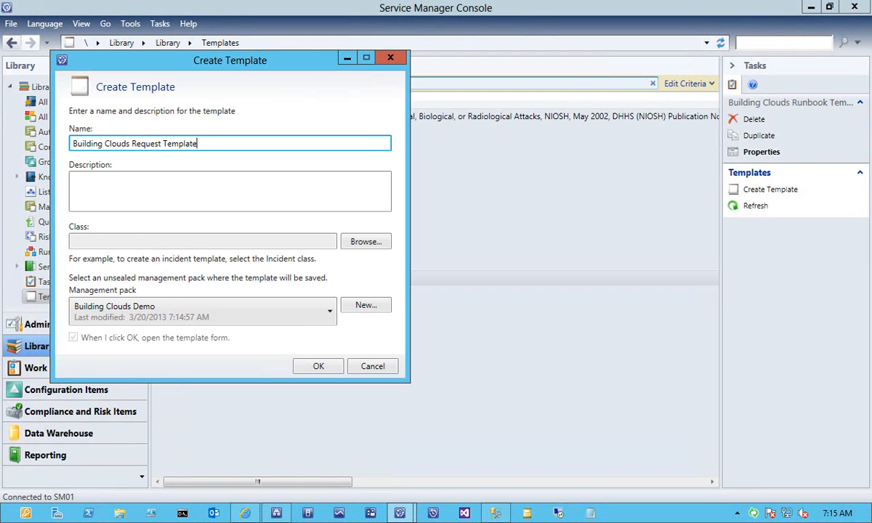
click(365, 242)
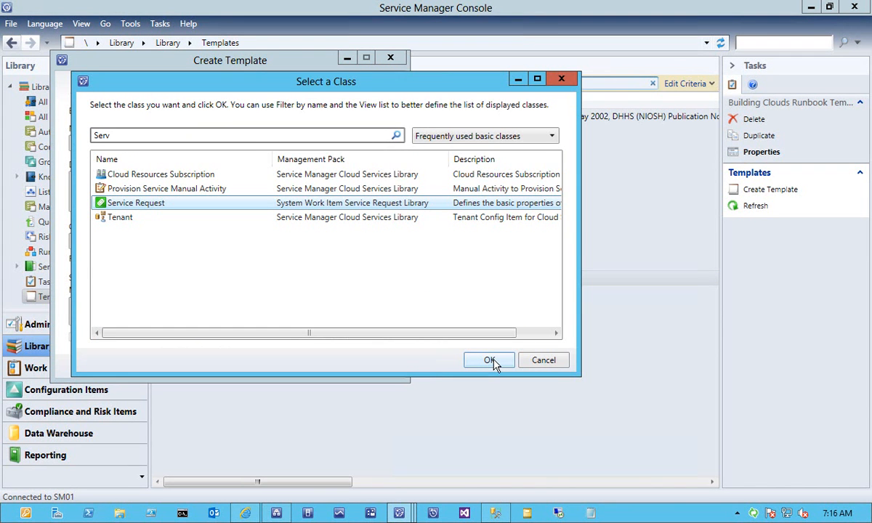
click(490, 361)
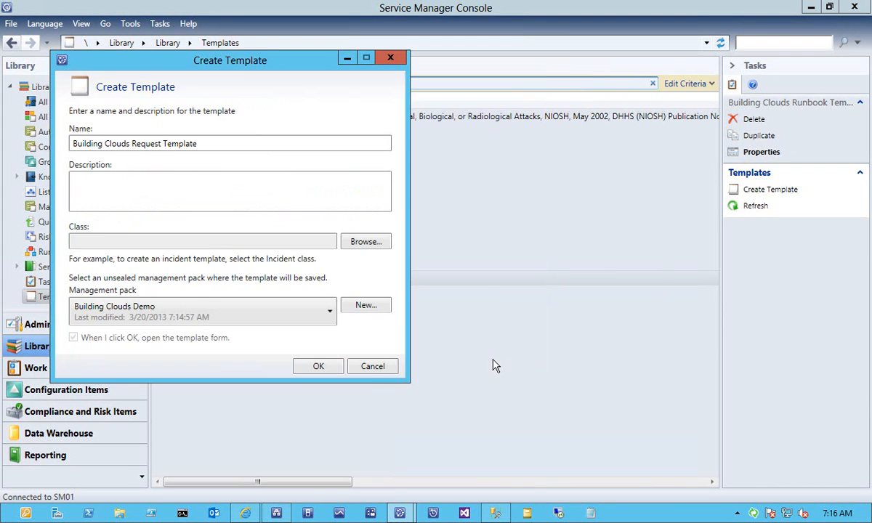
click(266, 324)
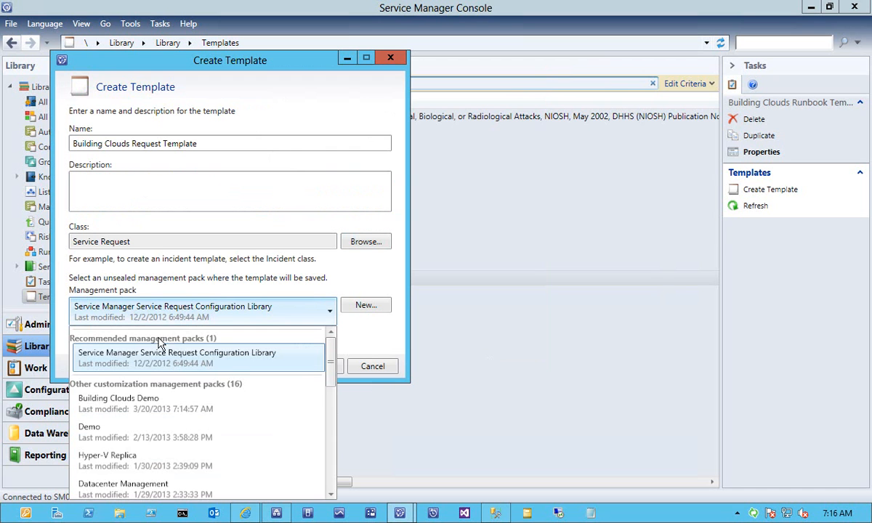
click(192, 412)
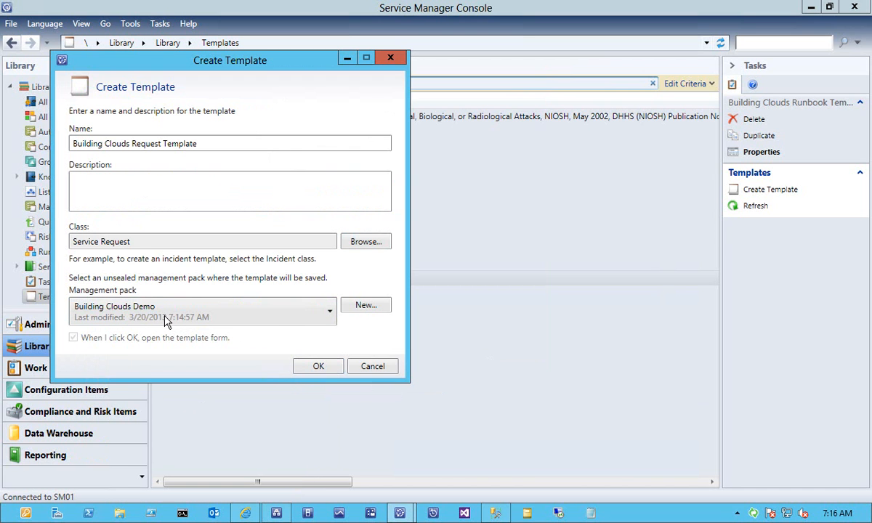
click(316, 367)
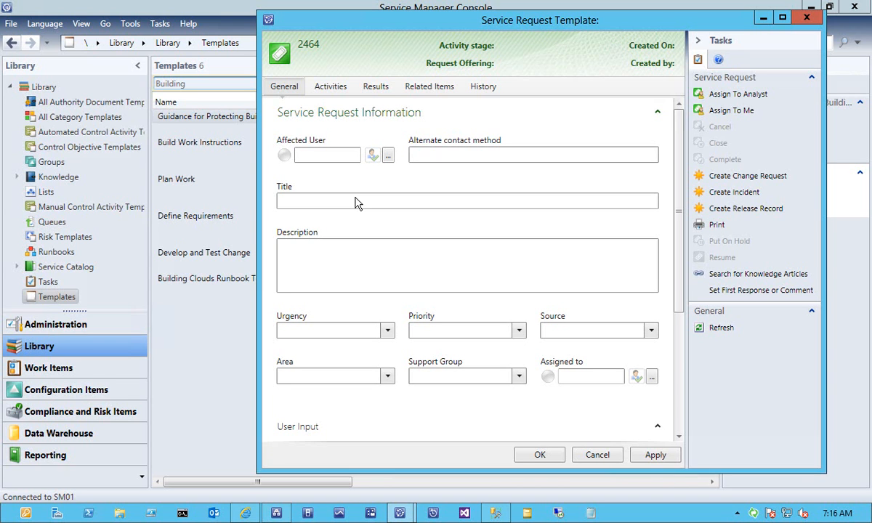
Title the service request template "SR for Runbook Invoke Demo" and set both its urgency and priority to Medium.
click(327, 202)
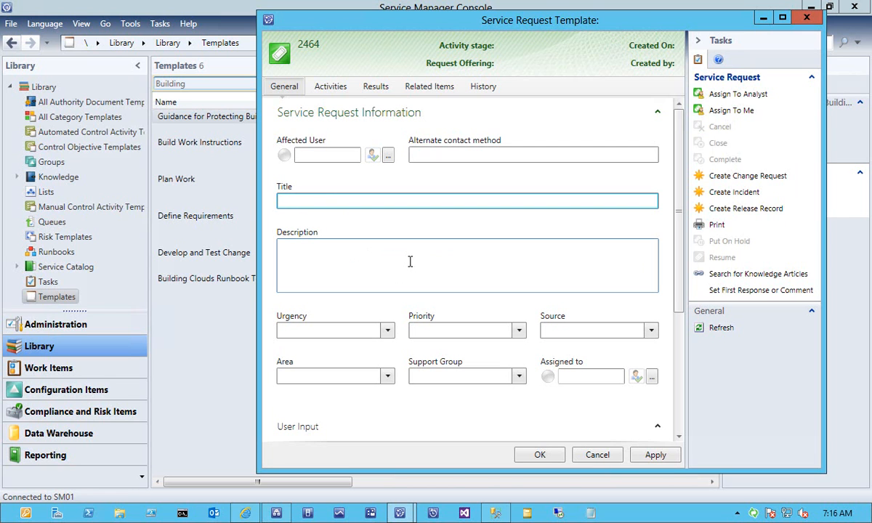
text(SR for Runbook Invoke Demo)
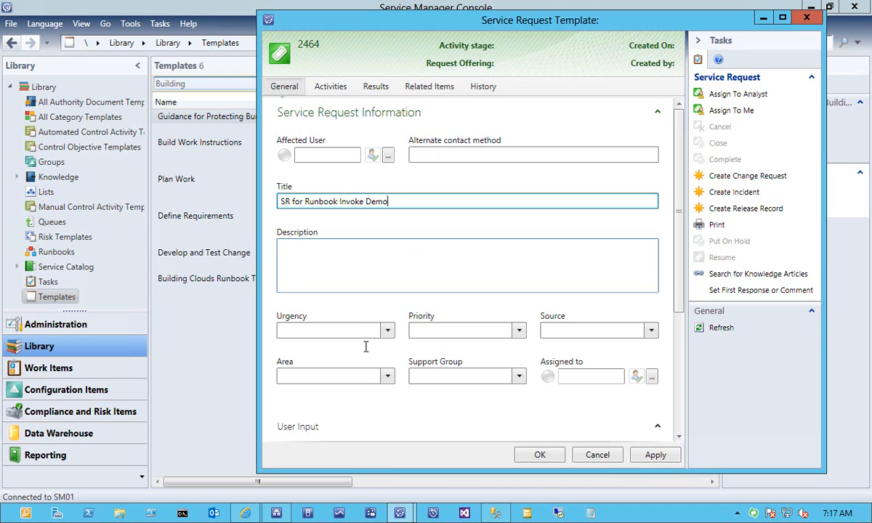
click(387, 331)
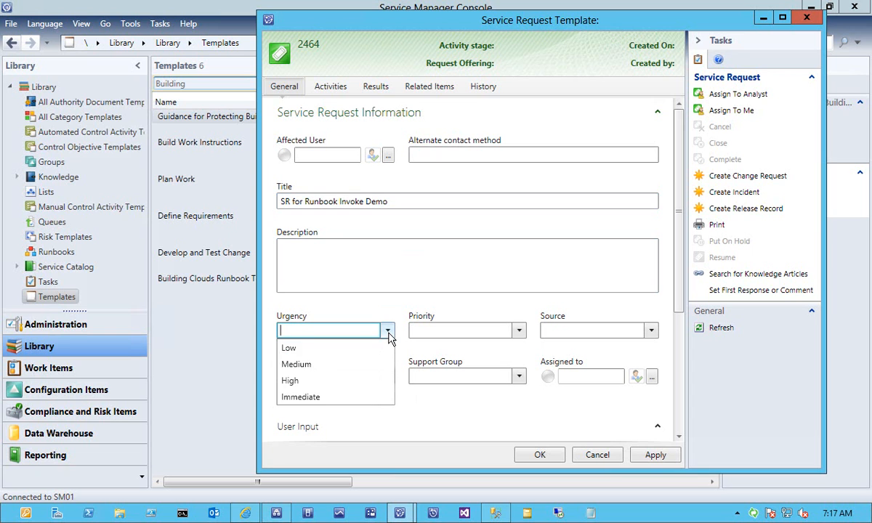
click(294, 363)
click(519, 330)
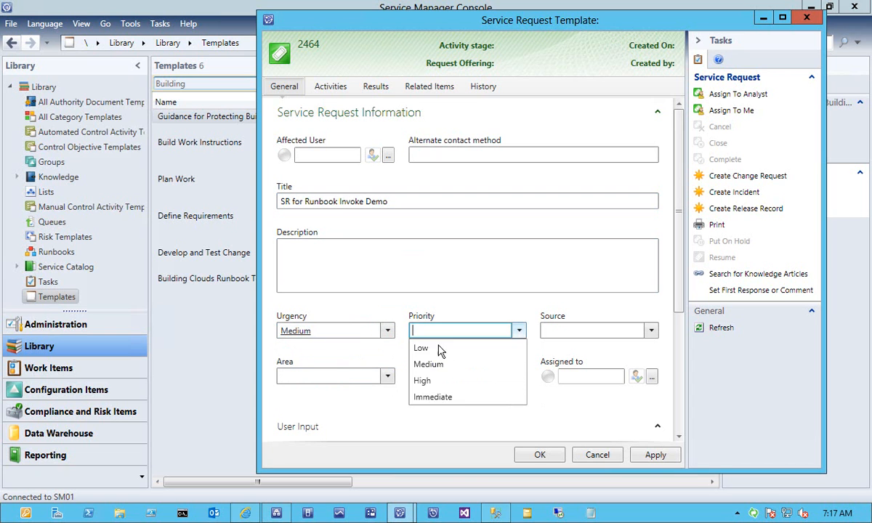
click(460, 365)
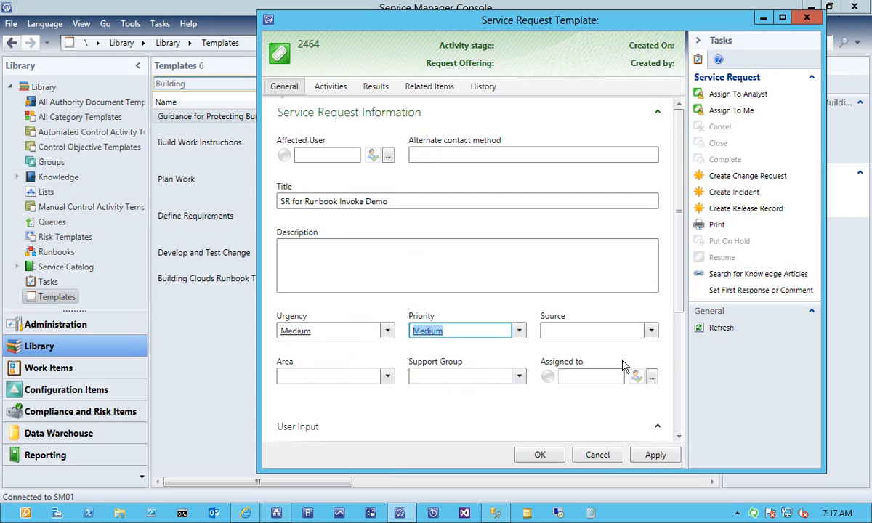
Set the service request template's area to Operations\Process and its source to Portal.
click(387, 377)
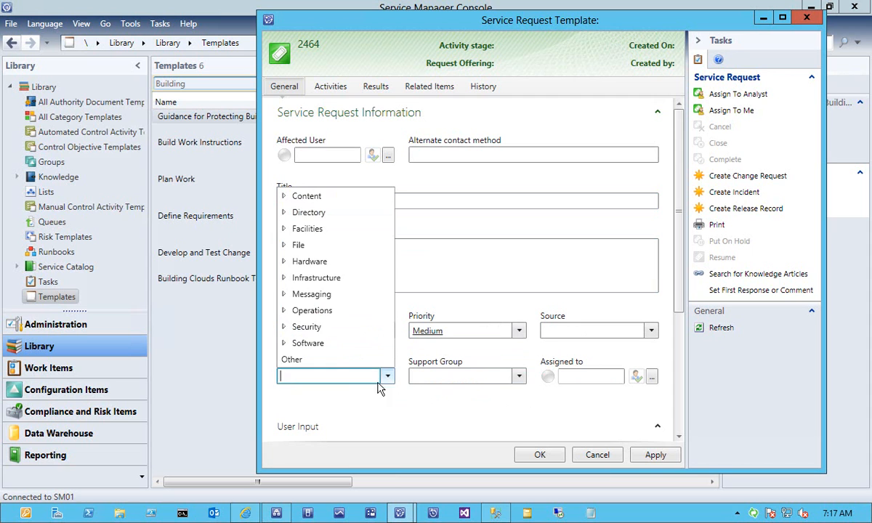
click(284, 311)
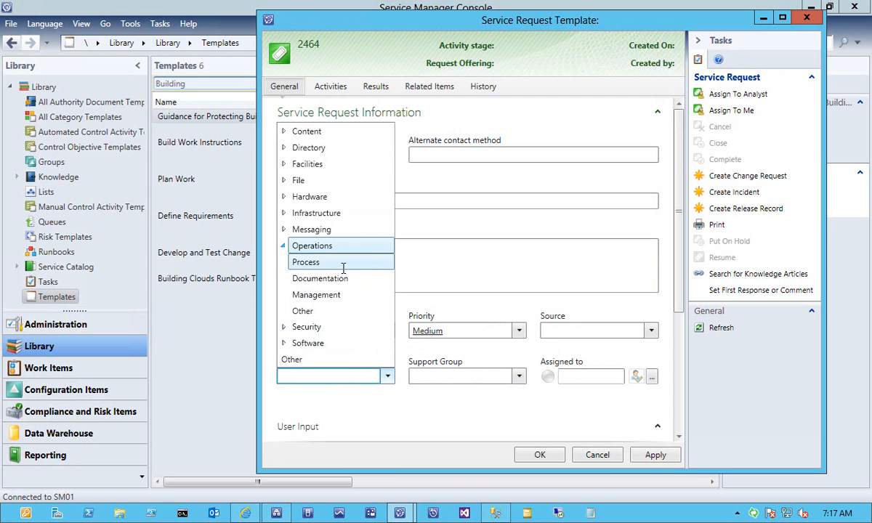
click(308, 263)
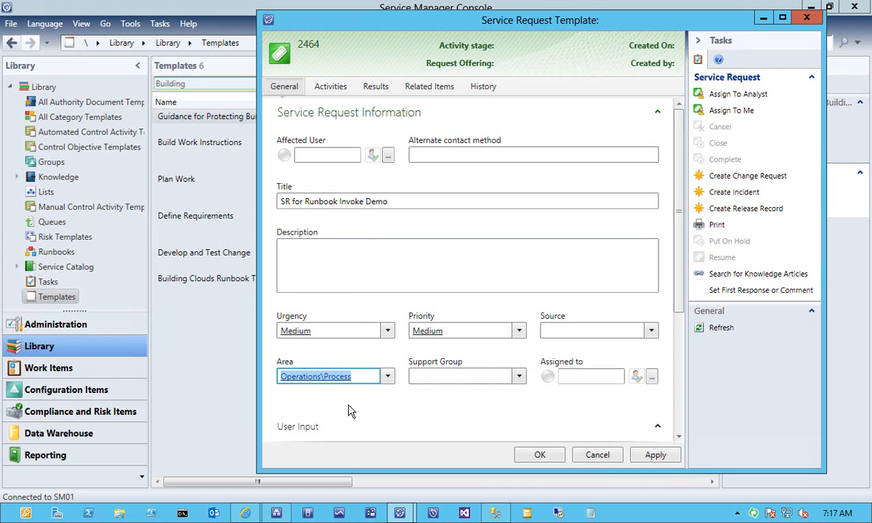
click(650, 331)
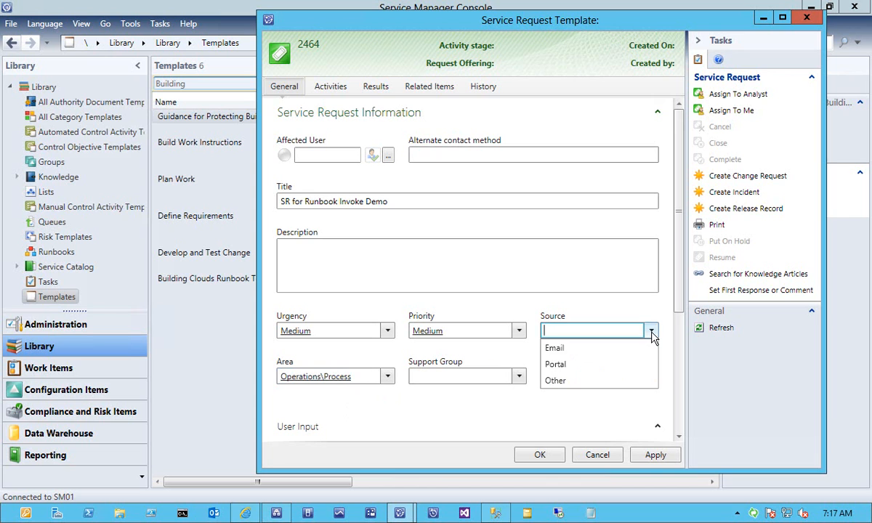
click(574, 365)
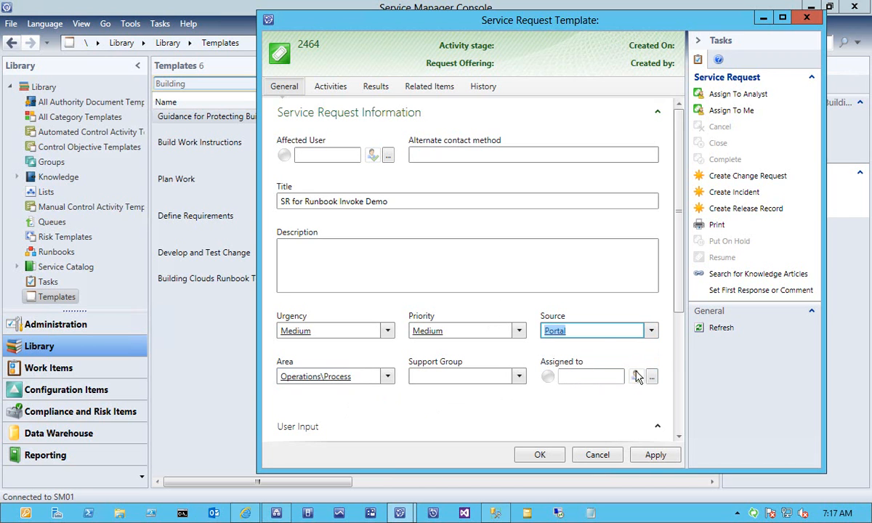
Add an activity based on the Building Clouds Runbook Template to the service request template, checking its parameter mappings before accepting it.
click(328, 88)
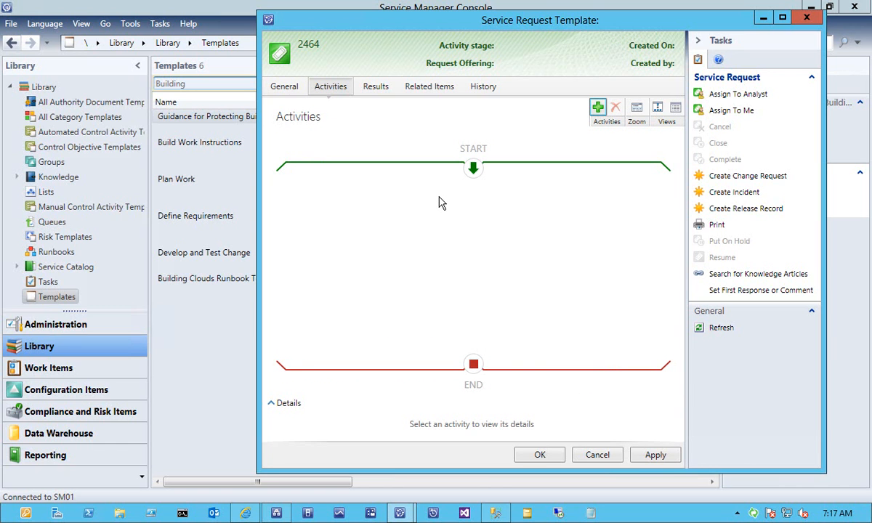
click(598, 109)
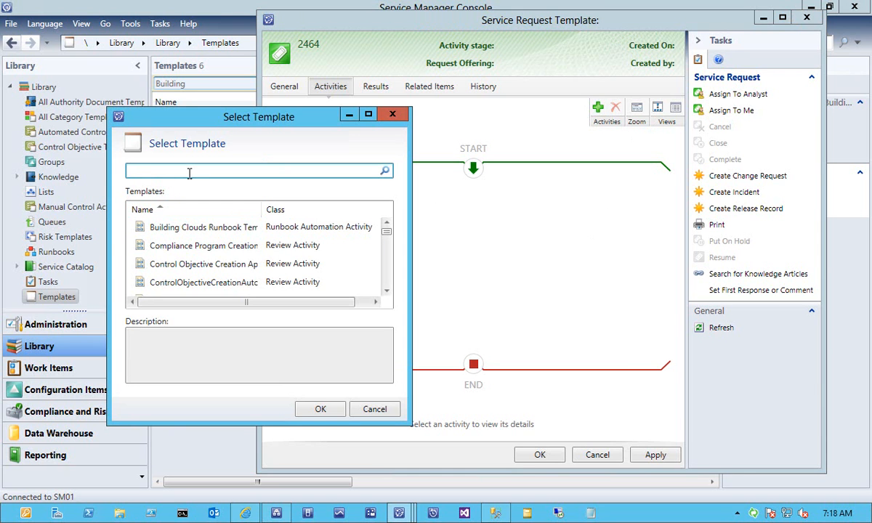
text(Building)
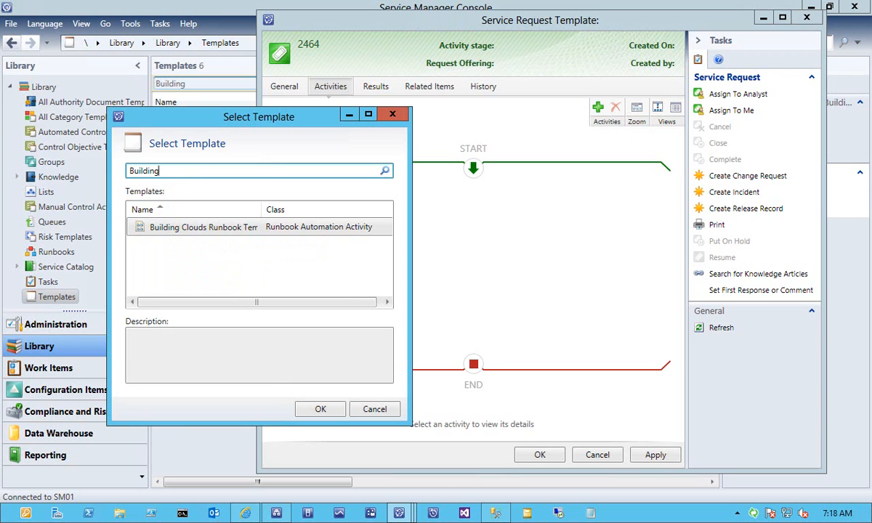
click(165, 227)
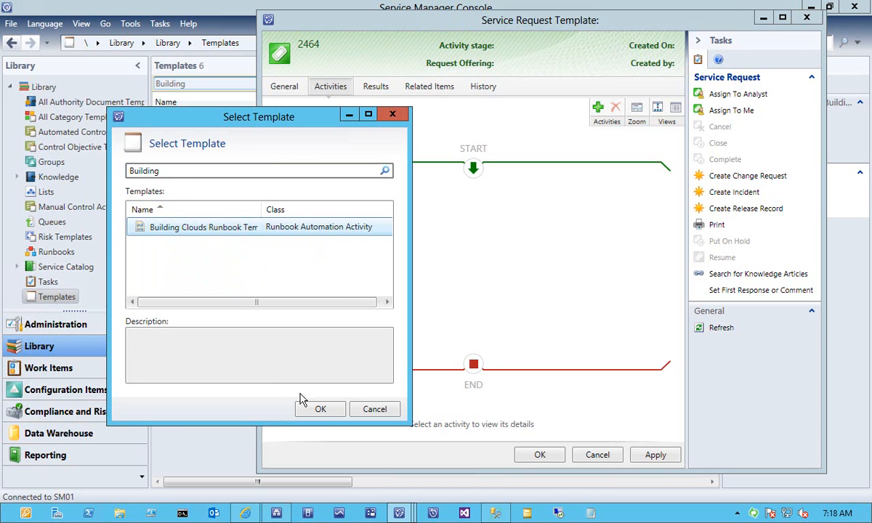
click(320, 410)
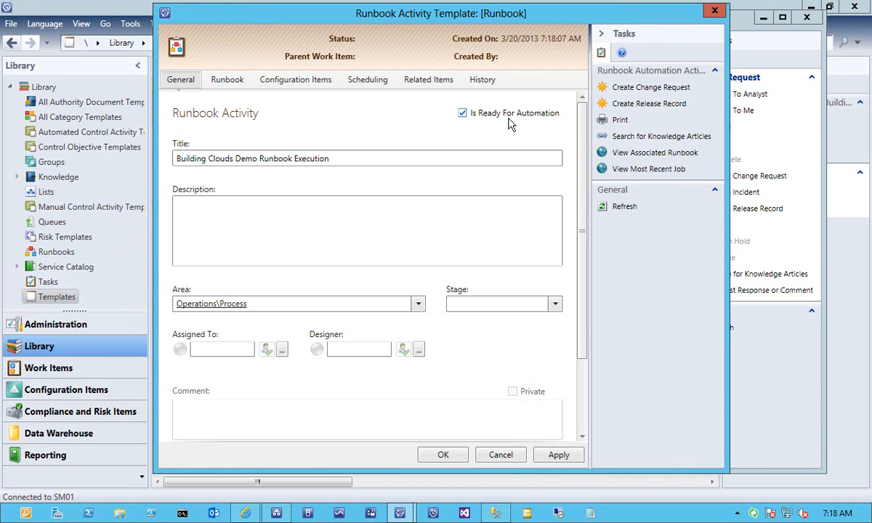
click(225, 82)
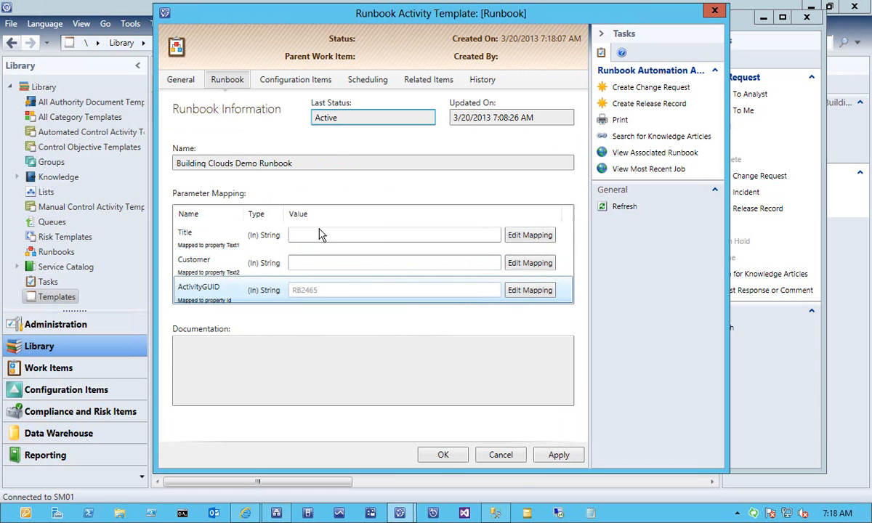
click(180, 79)
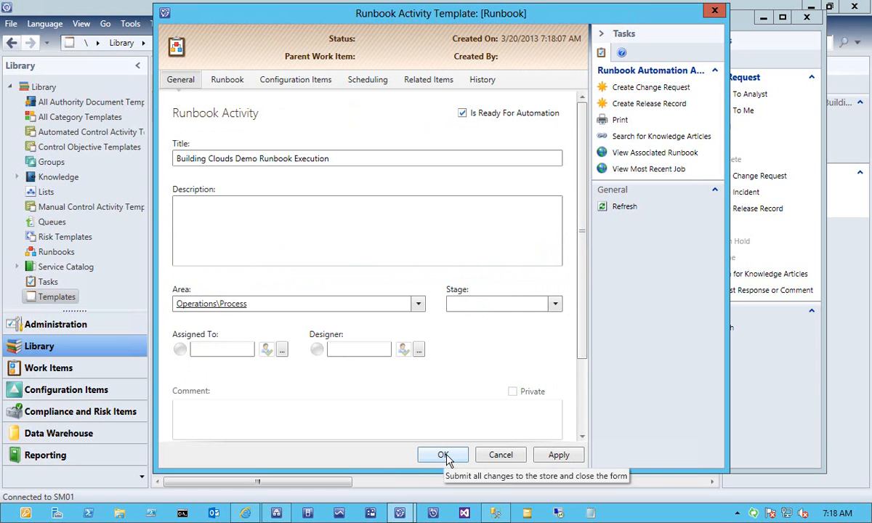
click(444, 456)
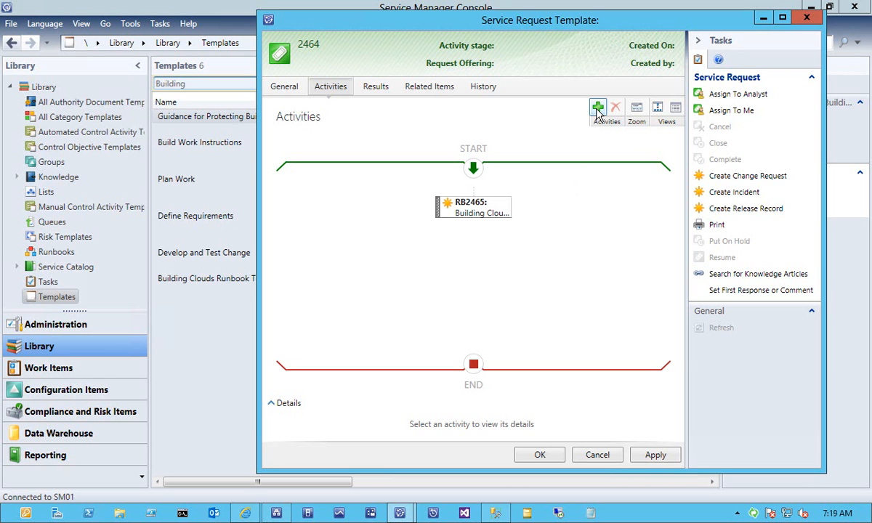
Add a manual activity titled "MA for Runbook Invoke" after the runbook activity in the service request template.
click(597, 109)
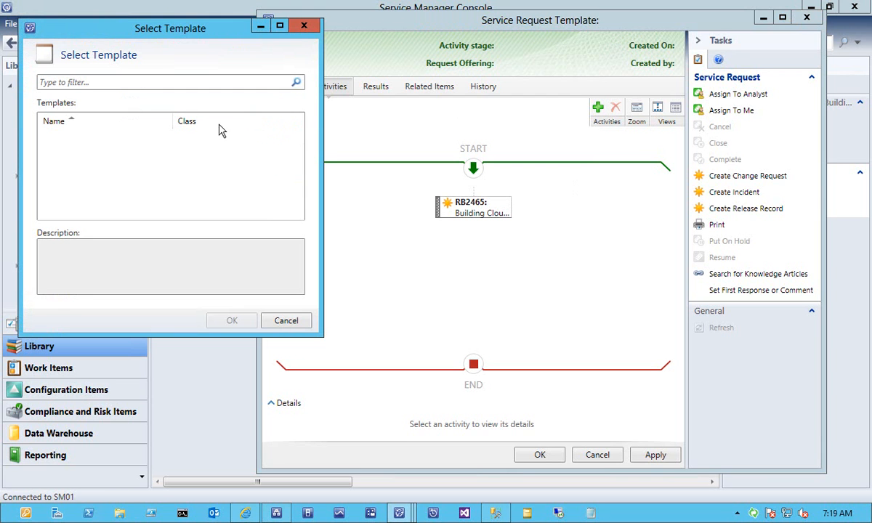
click(81, 85)
text(Manual)
click(167, 187)
click(231, 320)
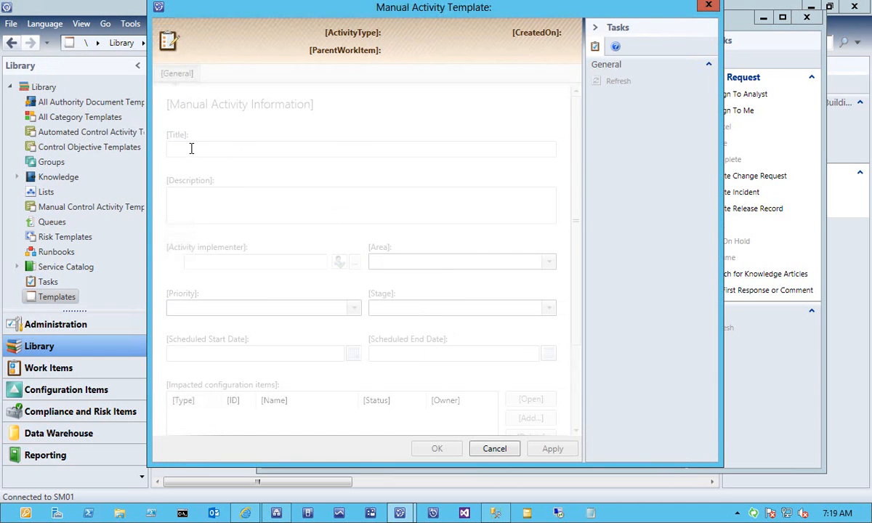
click(191, 148)
text(MA for Runbook In)
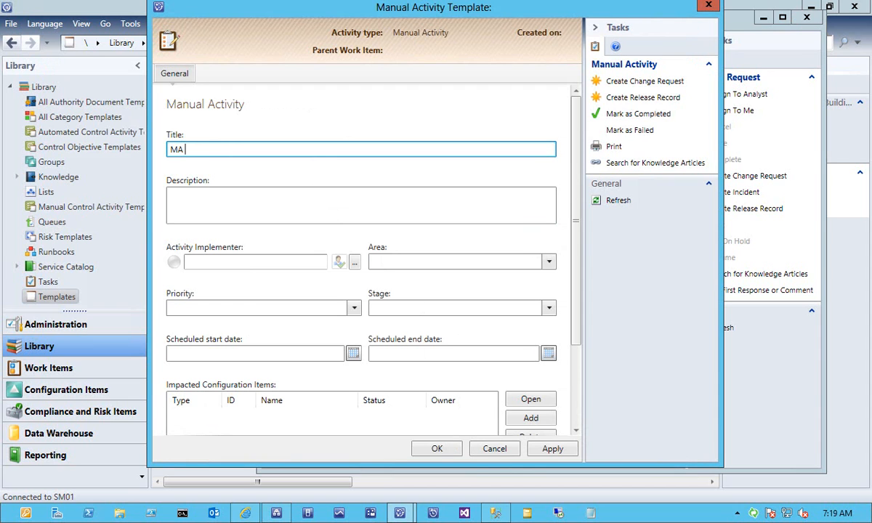
text(voke)
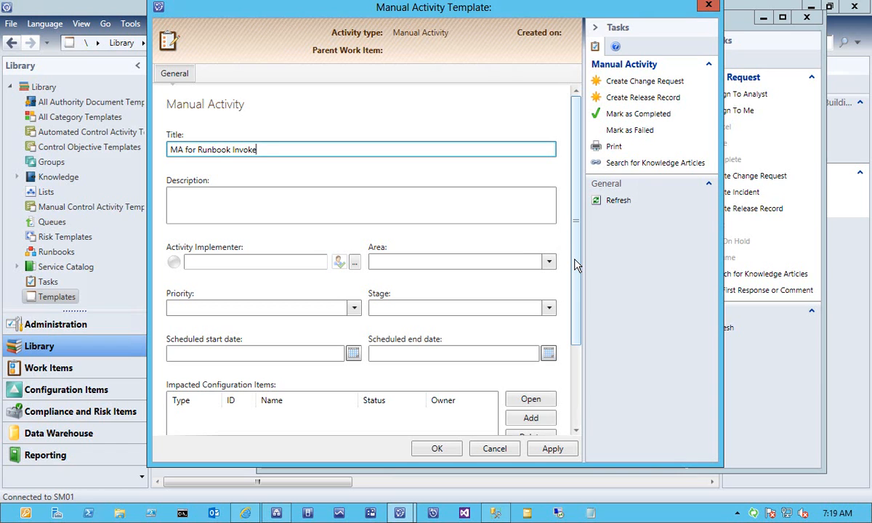
click(437, 450)
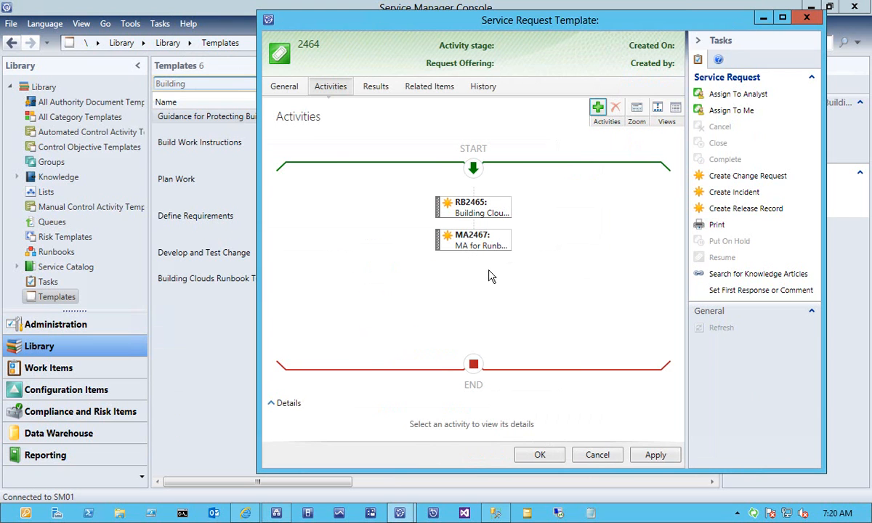
Review the general information of the service request template, save it and refresh the templates list.
click(279, 87)
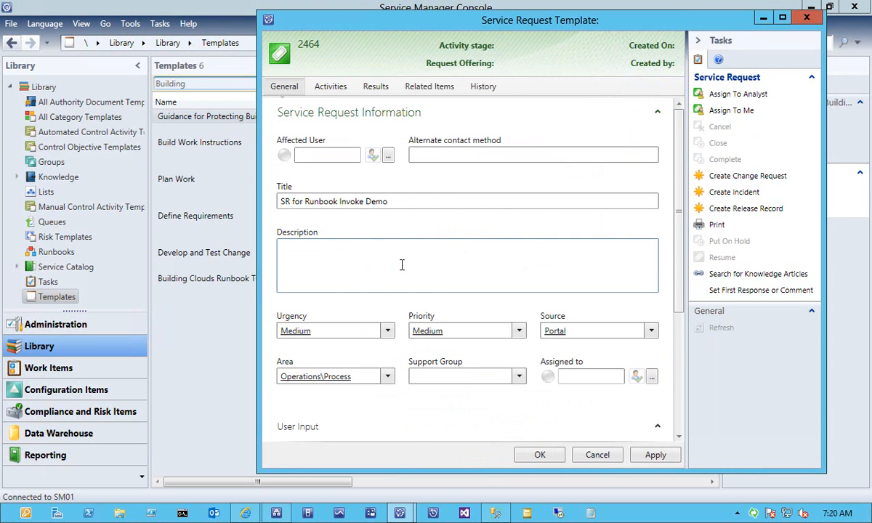
click(540, 456)
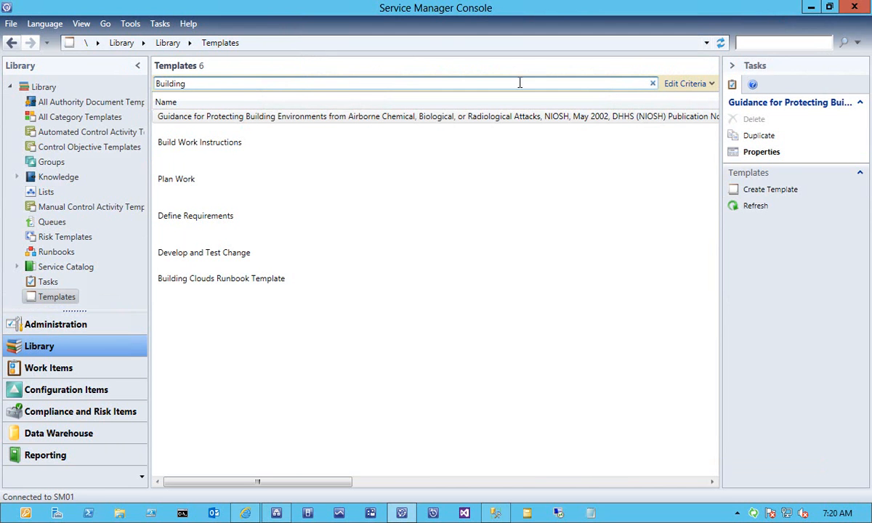
click(753, 206)
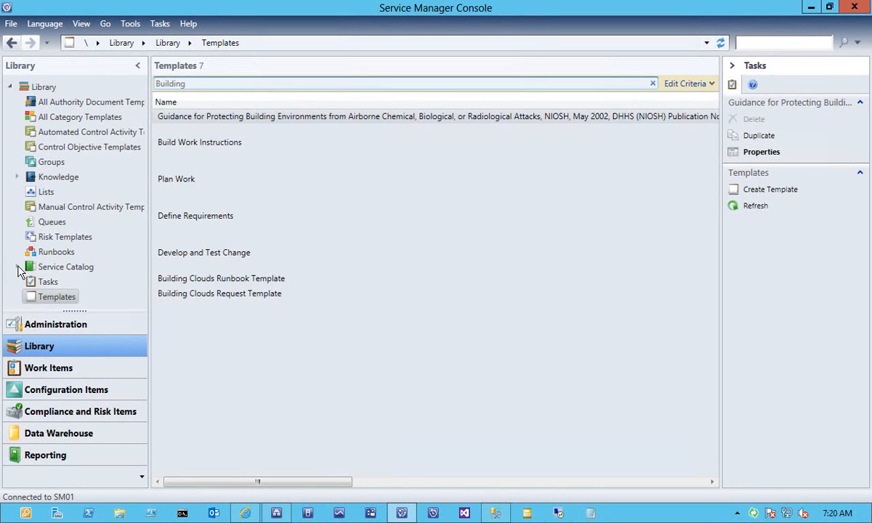
Start a new request offering in the Service Catalog and title it "Building Clouds SR Invoked Demo".
click(19, 267)
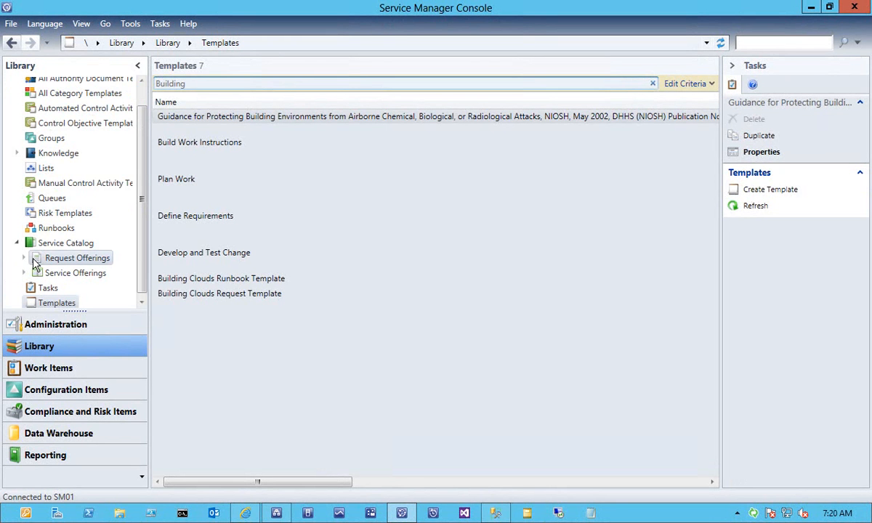
click(86, 261)
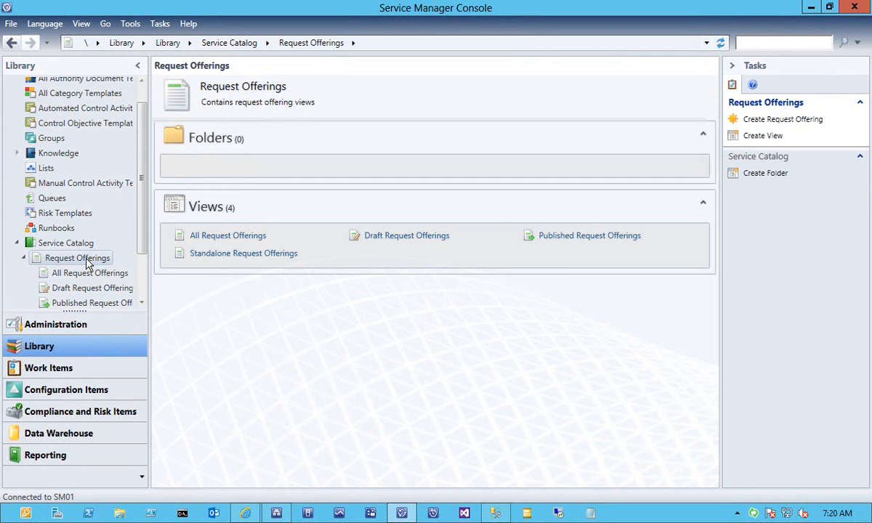
right_click(88, 263)
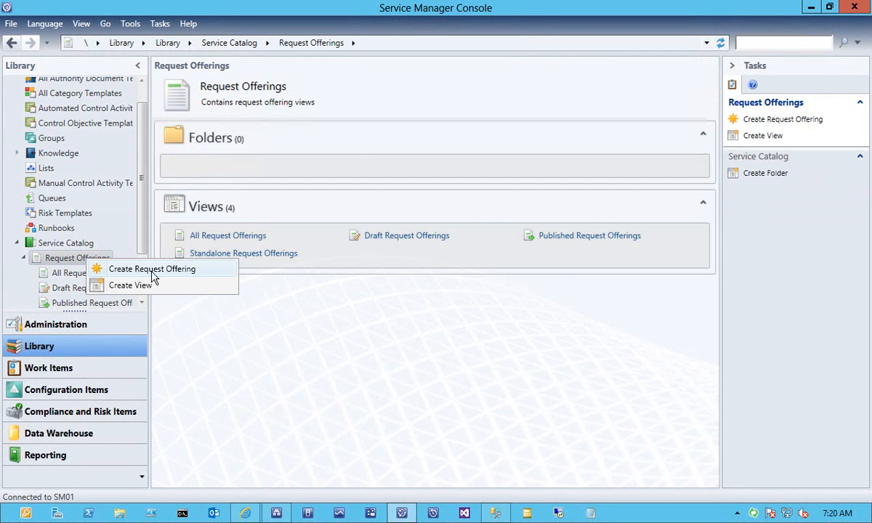
click(155, 270)
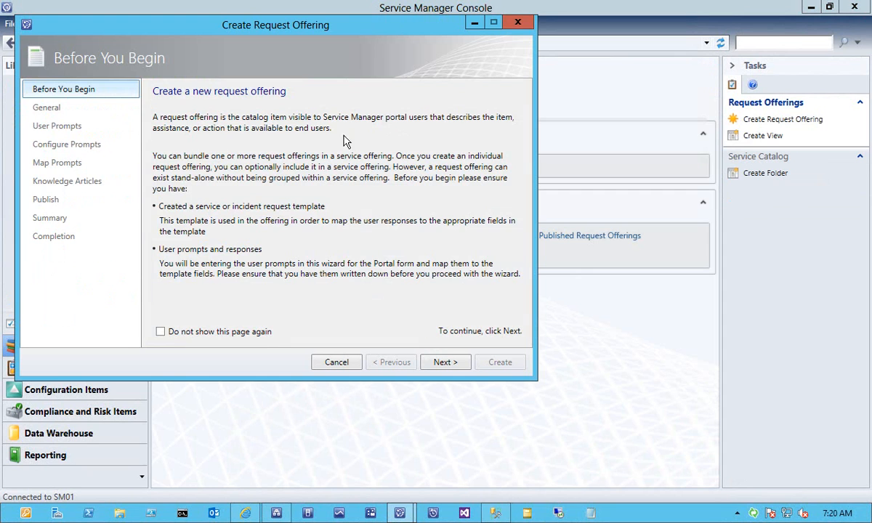
click(444, 361)
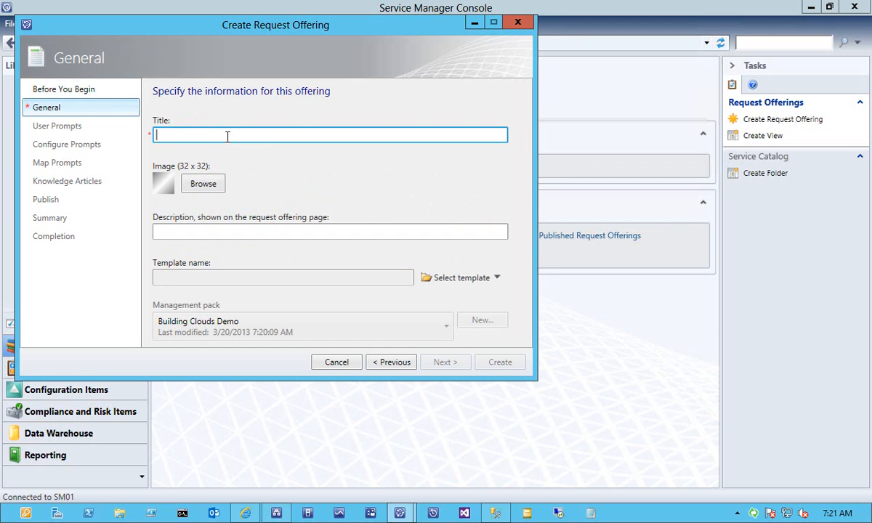
text(Buildi)
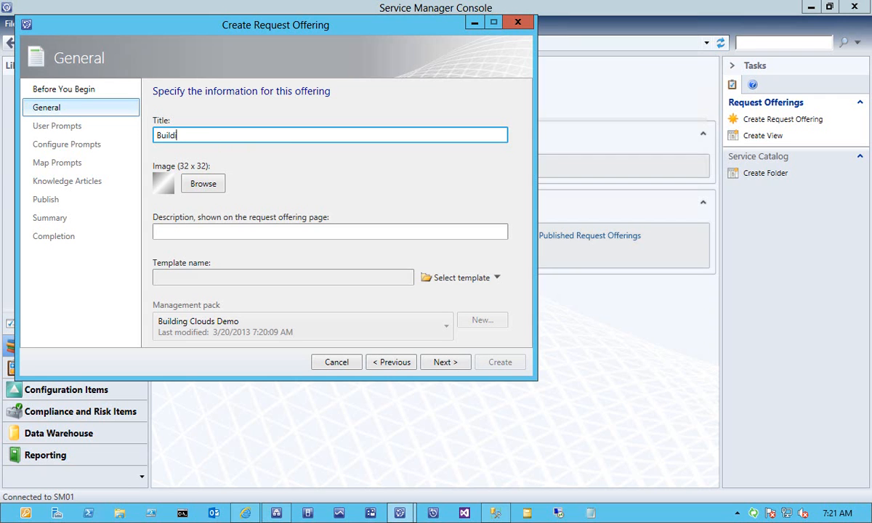
text(ng Clouds SR Invoked Demo)
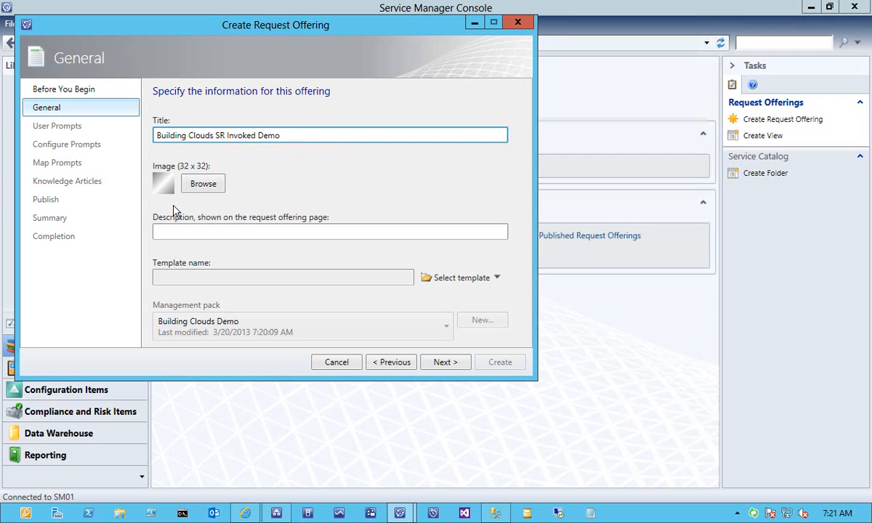
Enter "Request Offering for Building Clouds Demo" as the description shown on the request offering page.
click(188, 230)
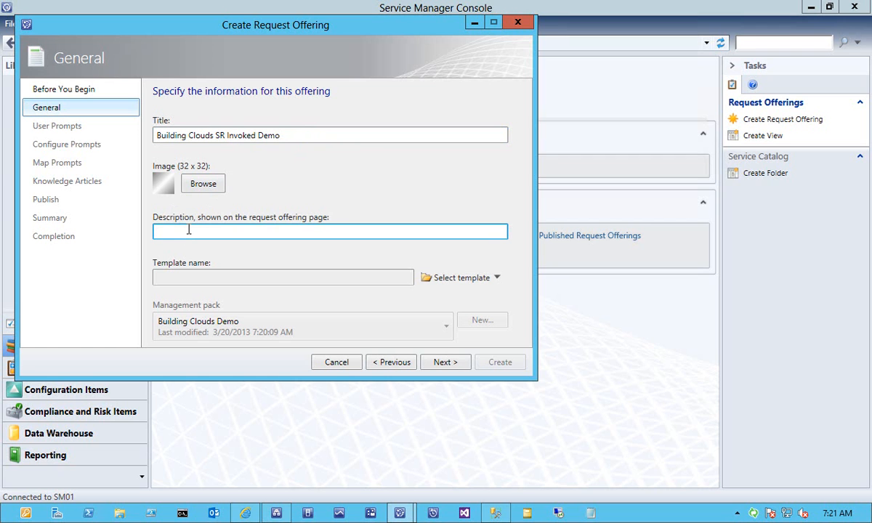
text(Service O)
text(ffering)
key(BackSpace)
key(BackSpace)
key(BackSpace)
key(BackSpace)
key(BackSpace)
key(BackSpace)
key(BackSpace)
key(BackSpace)
text(Request)
key(End)
text(for Building Clouds Demo)
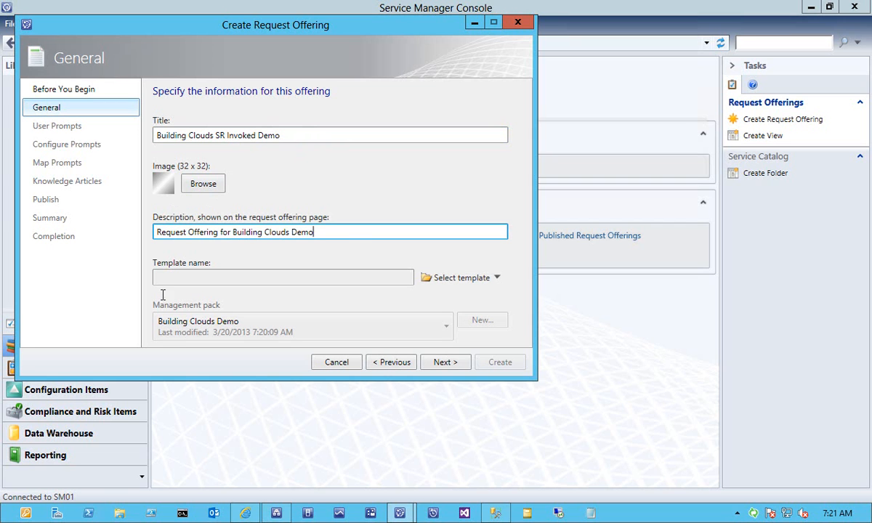
Use the datacenter PNG from the C:\Demo folder as the request offering's image.
click(203, 184)
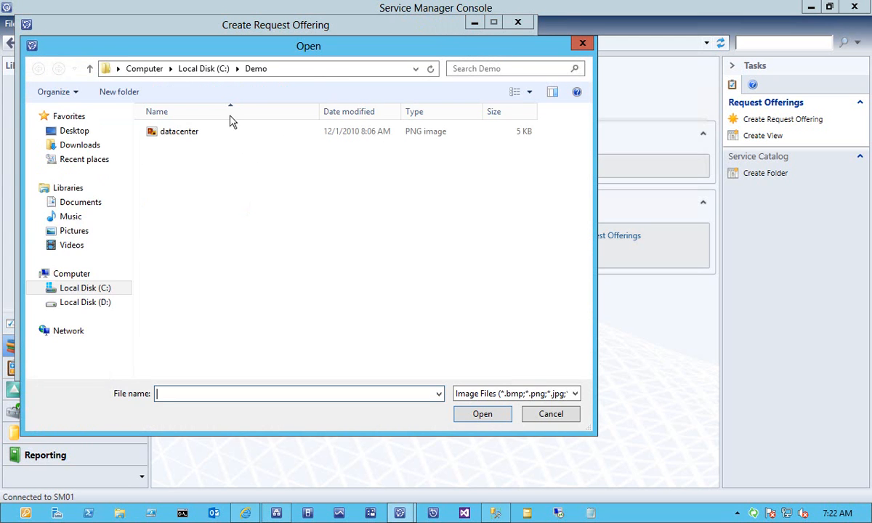
click(176, 133)
key(Return)
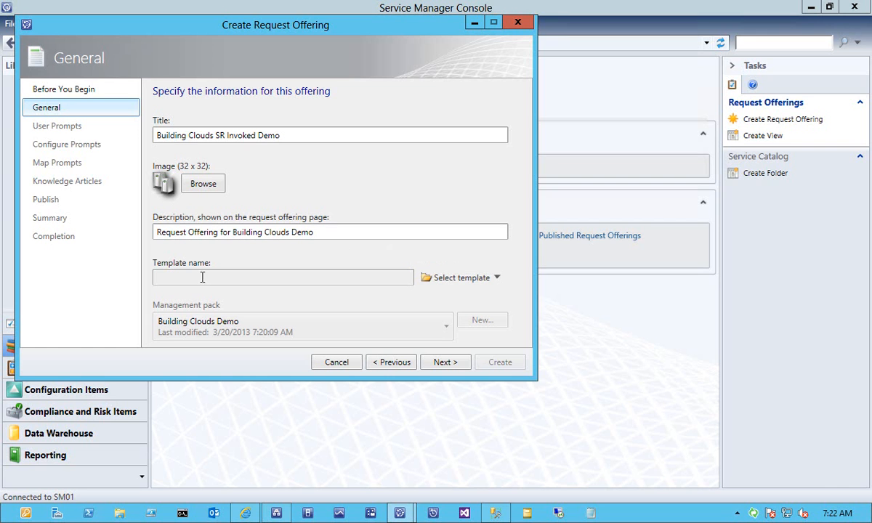
Find the Building Clouds Request Template by filtering for "Buildin" and assign it to the request offering.
click(462, 277)
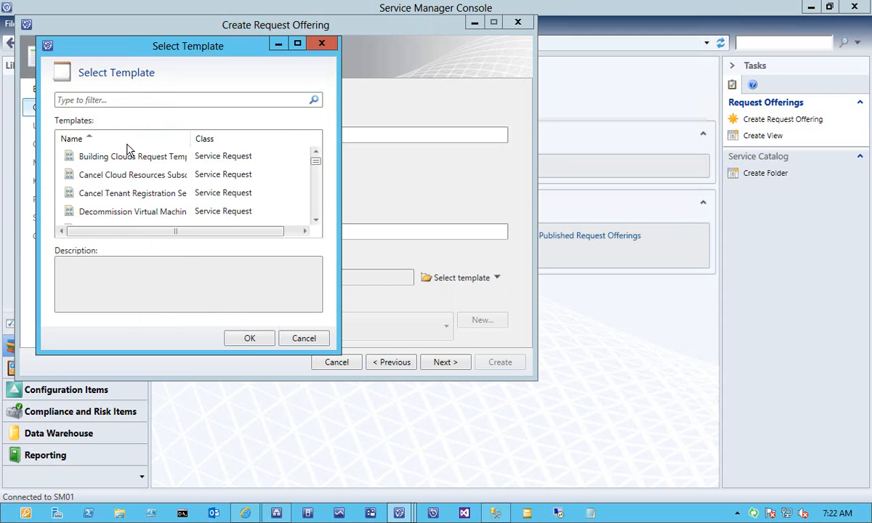
click(109, 102)
text(Buildin)
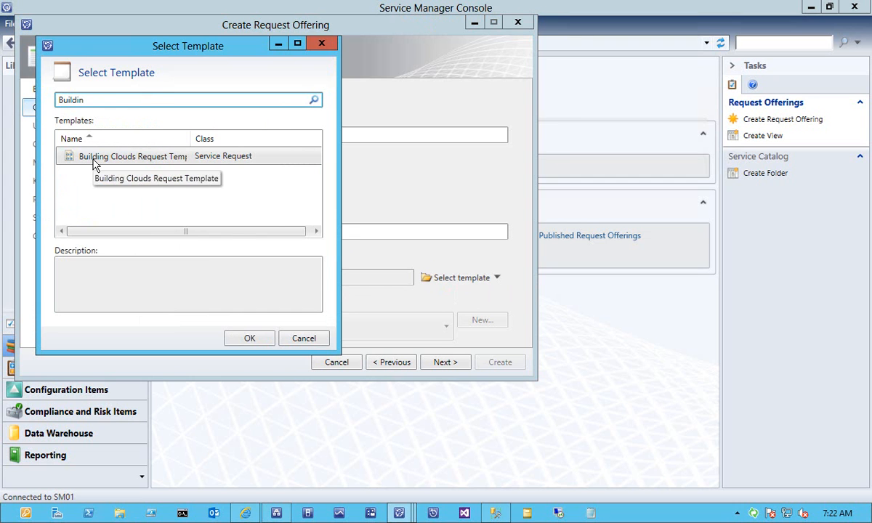
double_click(93, 162)
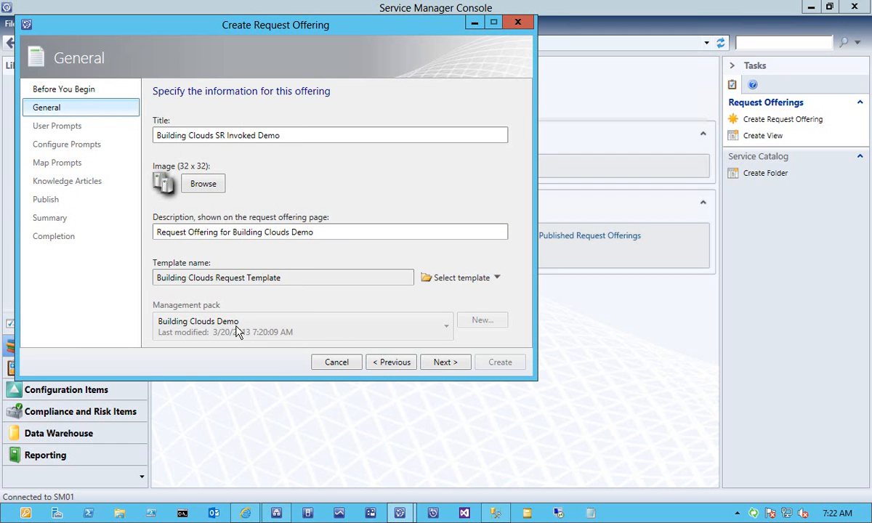
Set the form instructions to "Enter the name of the Customer and Title for SR for this demonstration to Invoke the OR Runbook.".
click(451, 362)
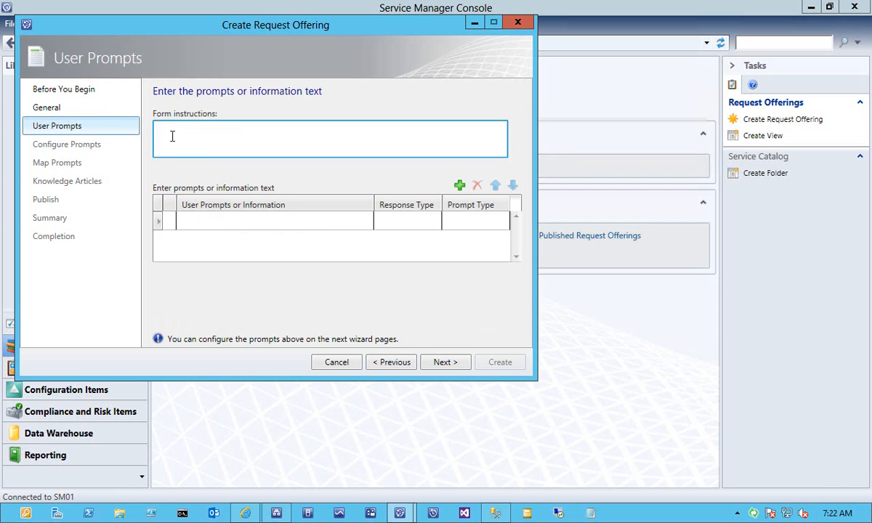
text(Enter the name of the Customer and Title  for SR for this demonstration)
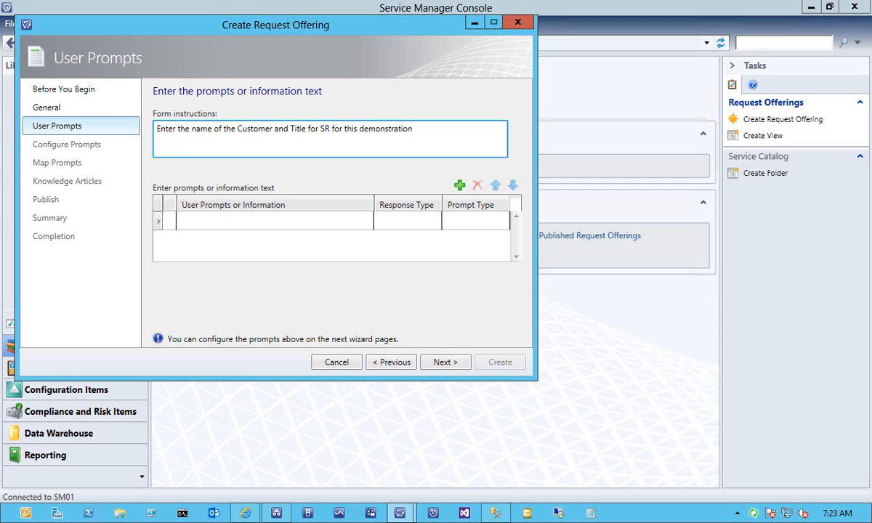
text( to Invoke the OR Runbook)
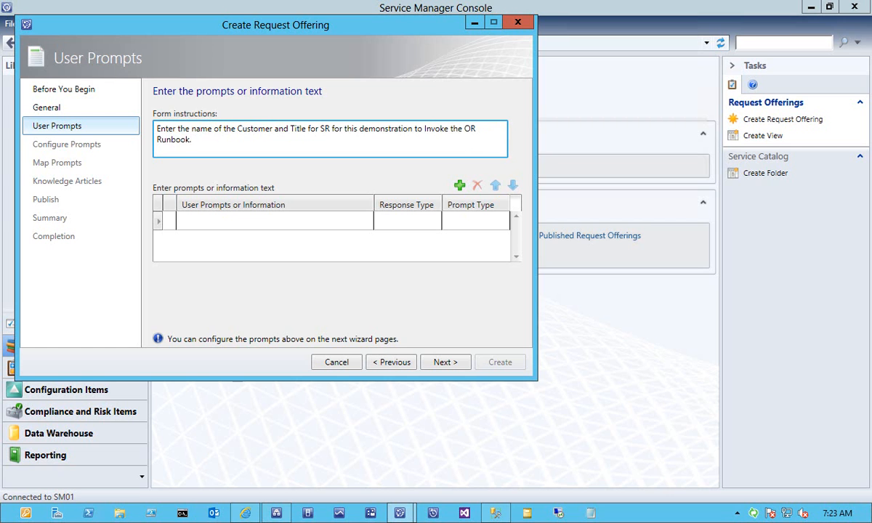
text(.)
Add two user prompts to the request offering, named "Customer" and "Title".
click(259, 227)
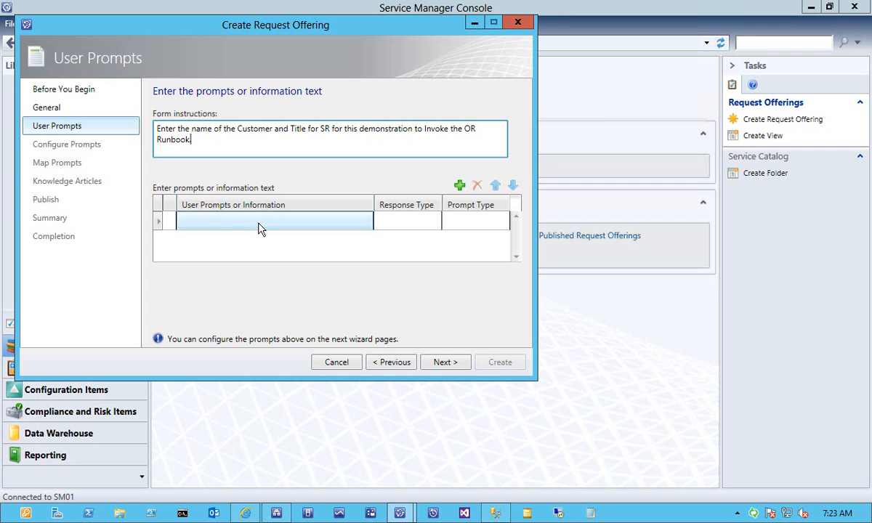
click(233, 223)
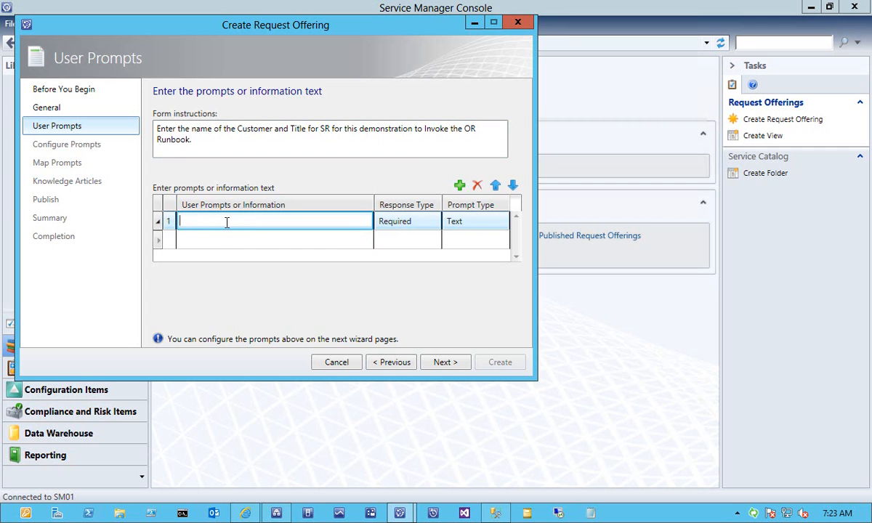
text(Customer)
click(216, 241)
text(Title)
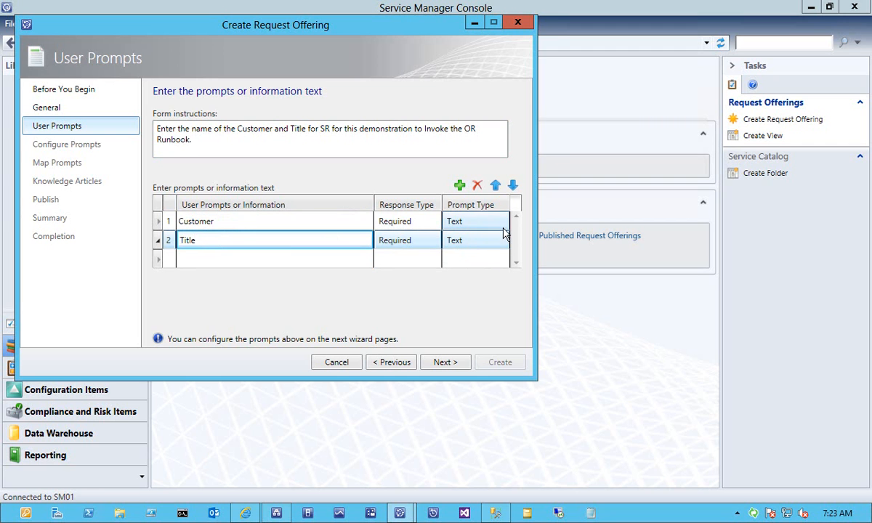
Look through the prompt types available for the Customer prompt and keep it as Text.
click(499, 220)
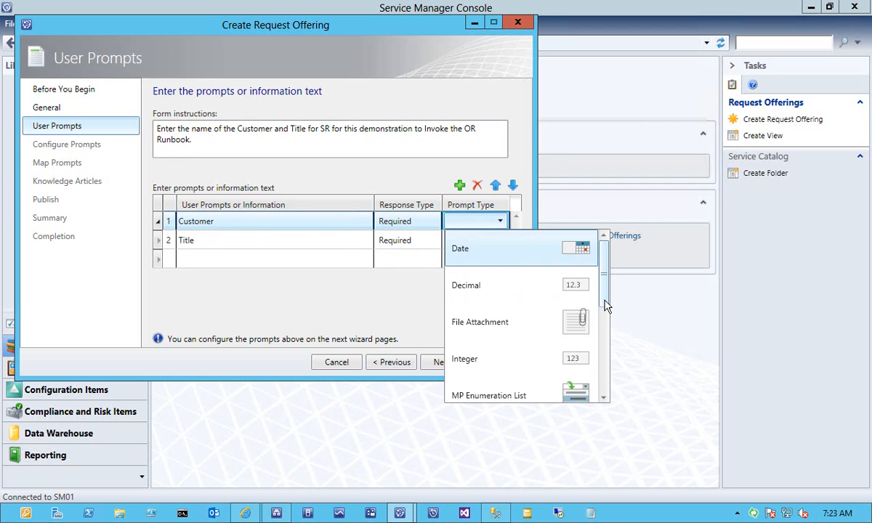
drag(606, 298, 608, 392)
scroll(610, 366, up, 2)
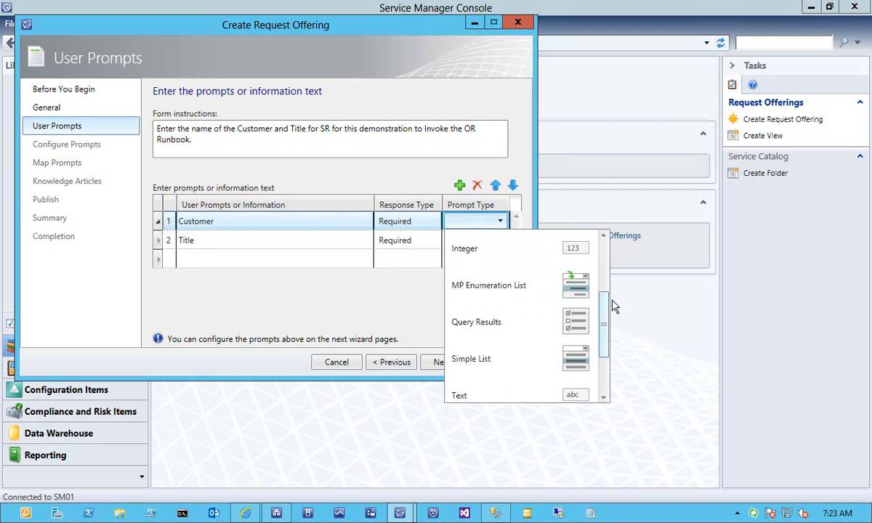
scroll(612, 308, up, 3)
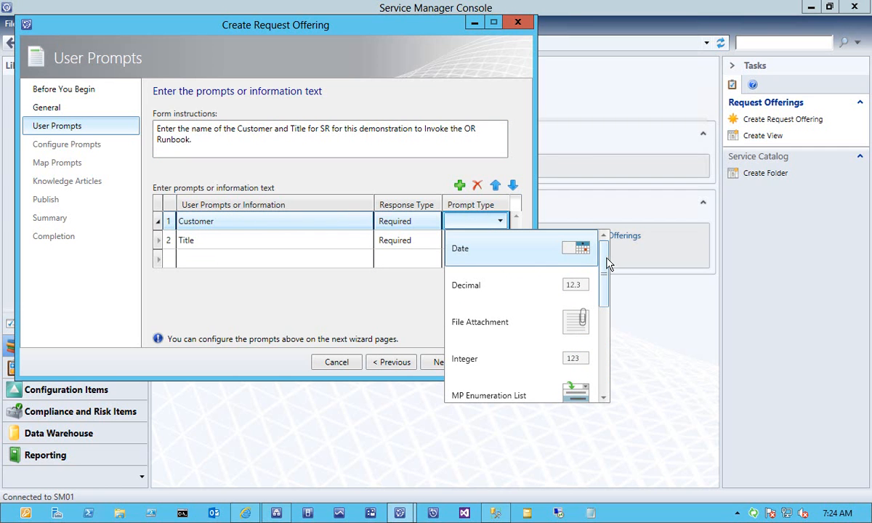
click(308, 287)
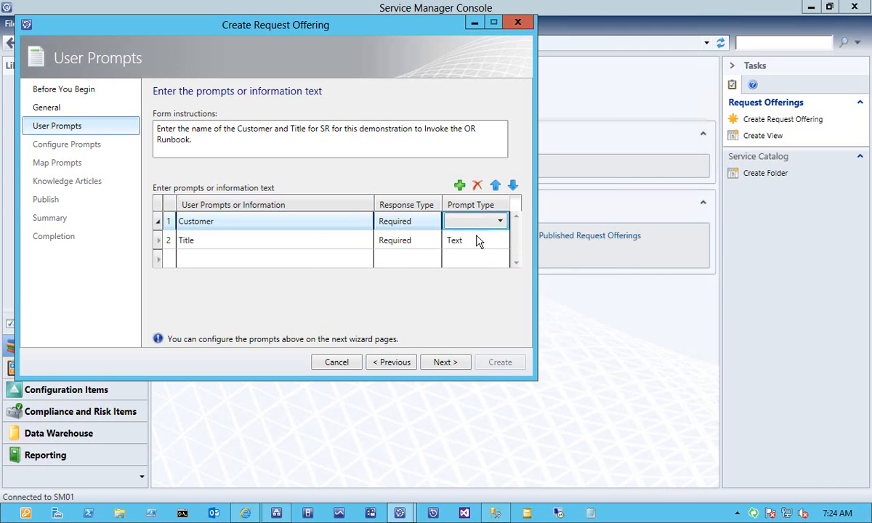
click(500, 220)
scroll(480, 301, down, 4)
click(479, 301)
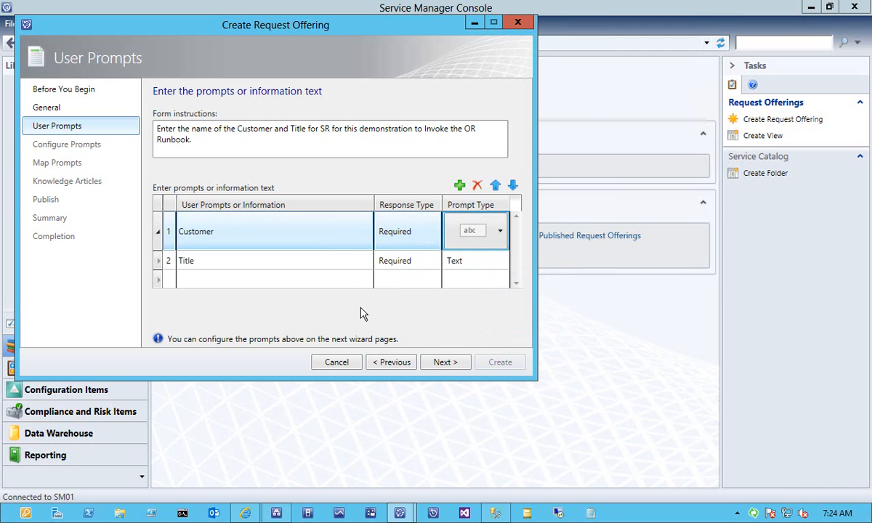
For the SR for Runbook Invoke Demo service request, map Title to the Title prompt and Description to the Customer prompt.
click(445, 362)
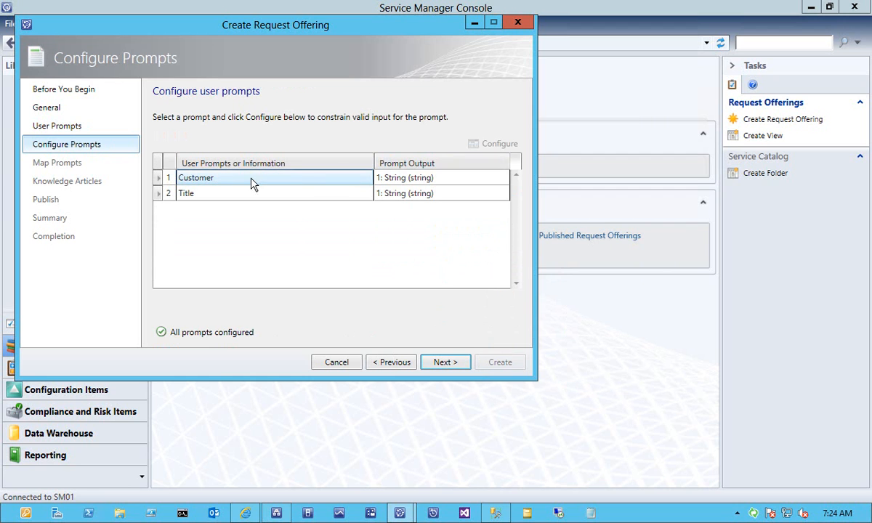
click(222, 180)
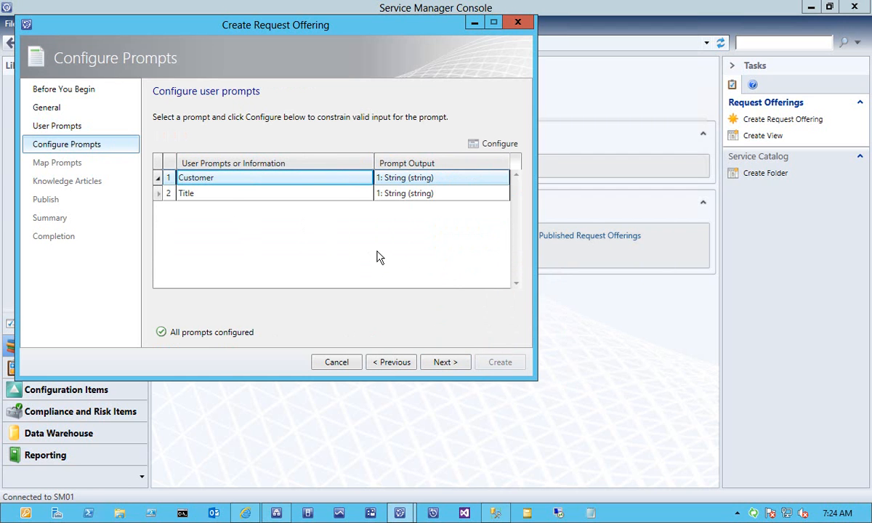
click(445, 362)
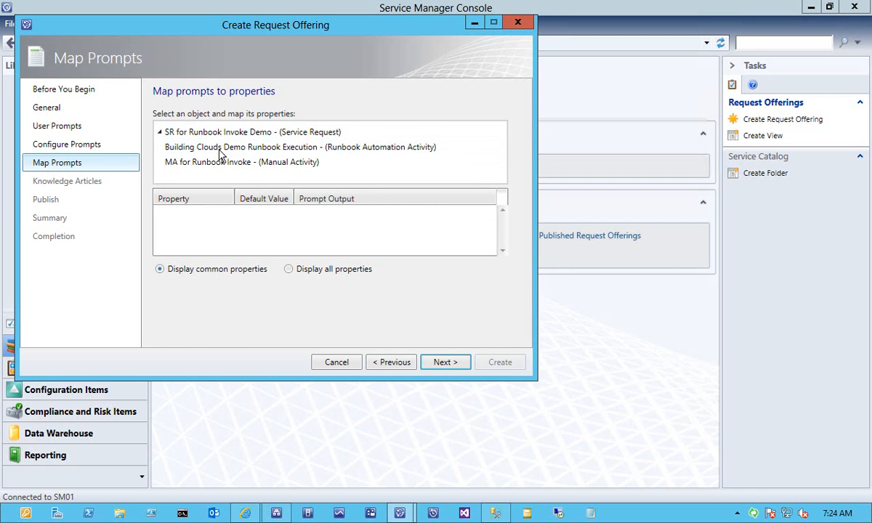
click(232, 133)
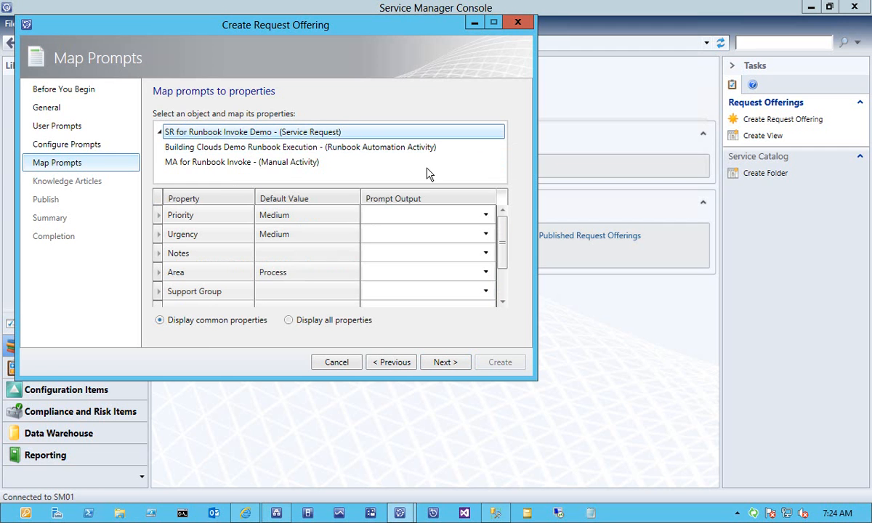
scroll(506, 249, down, 3)
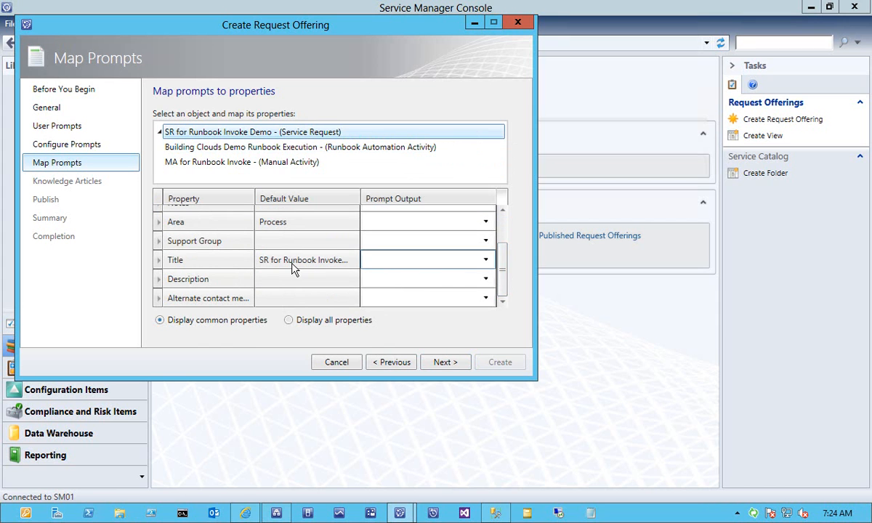
click(485, 263)
click(401, 305)
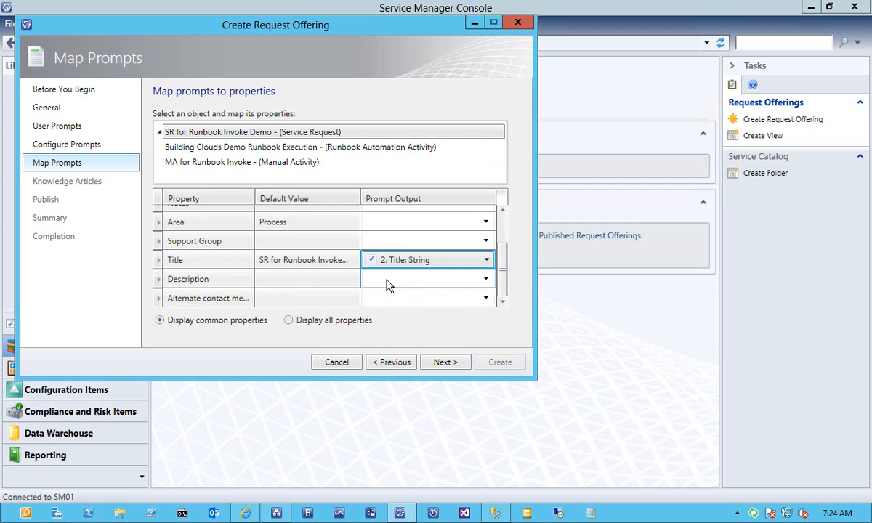
click(485, 282)
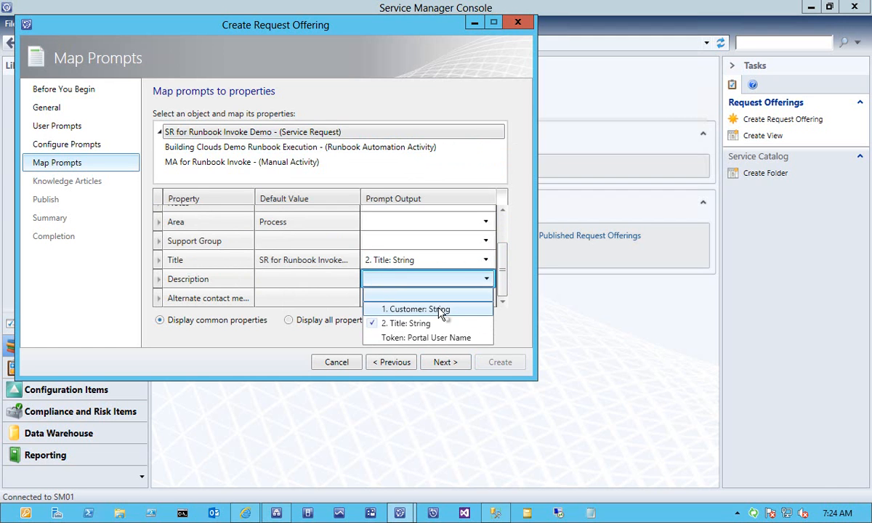
click(412, 307)
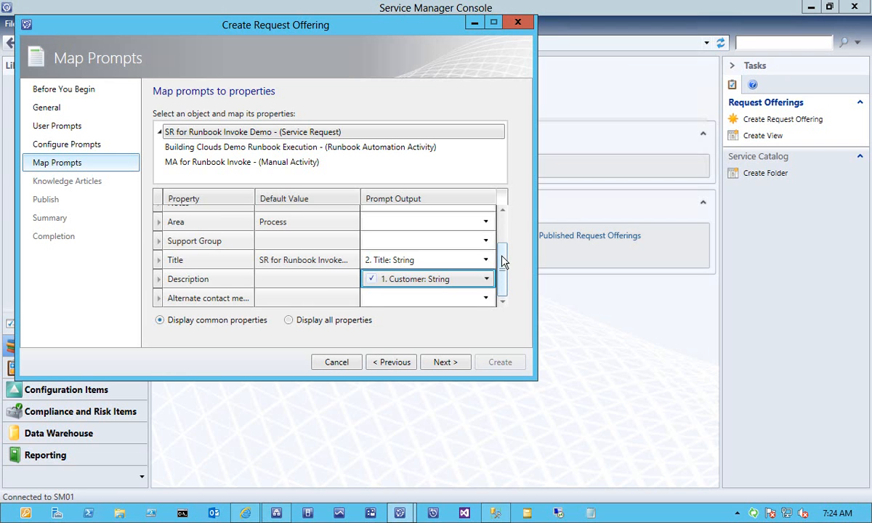
drag(502, 267, 502, 226)
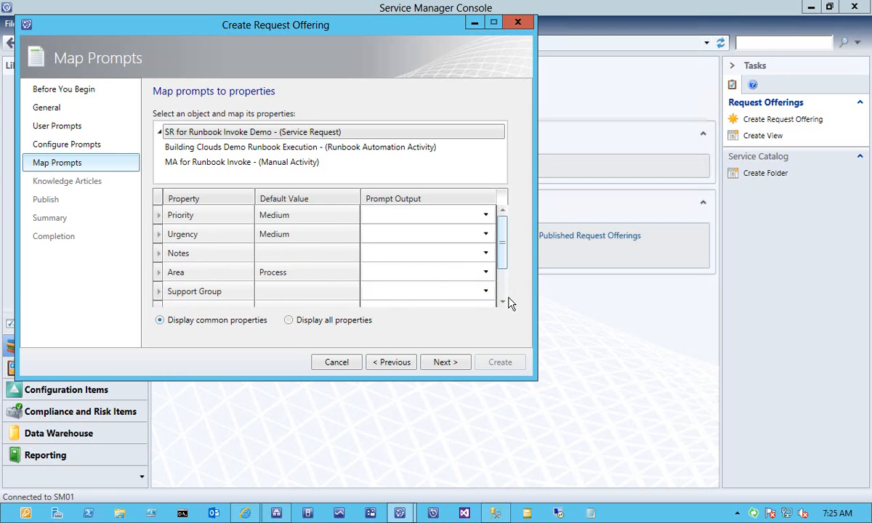
scroll(506, 300, down, 2)
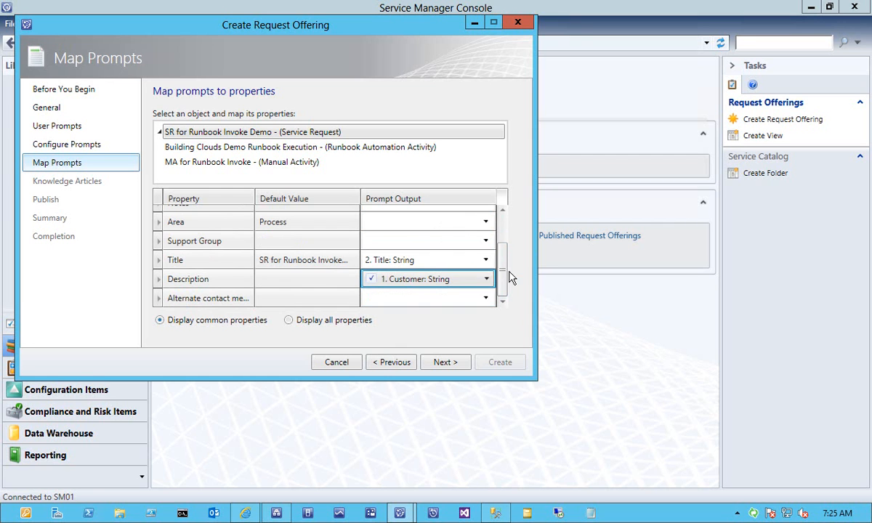
For the Building Clouds Demo Runbook Execution activity, map Text1 to the Title prompt and Text2 to the Customer prompt.
click(298, 145)
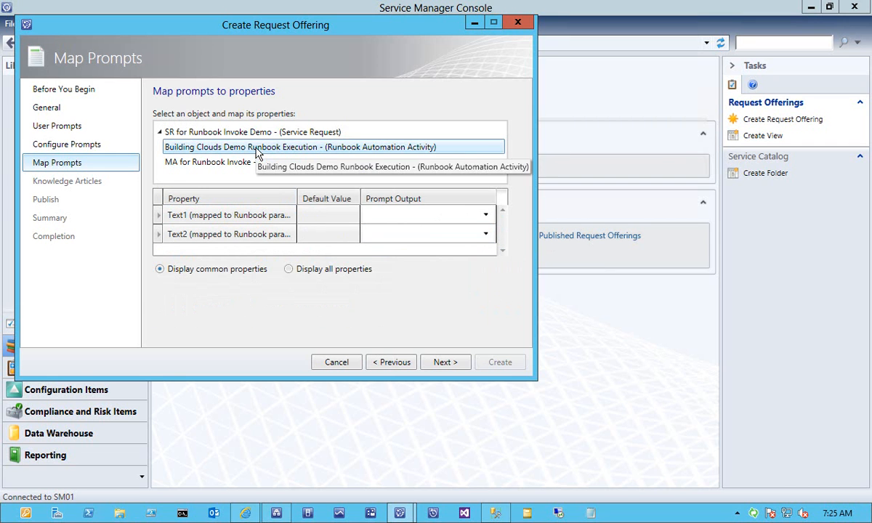
click(486, 216)
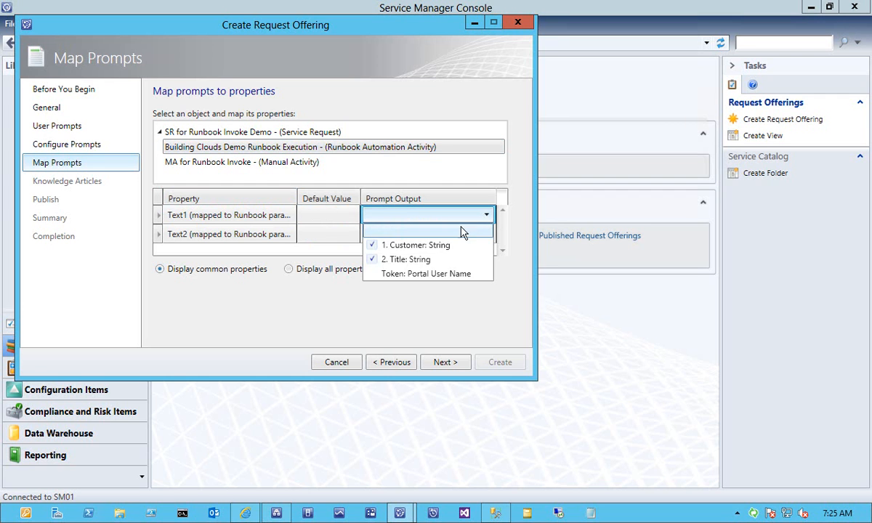
click(406, 260)
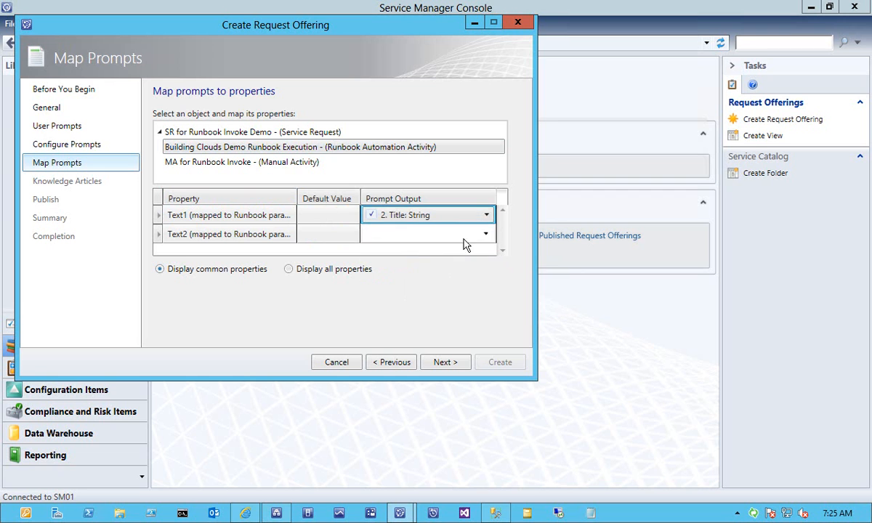
click(486, 235)
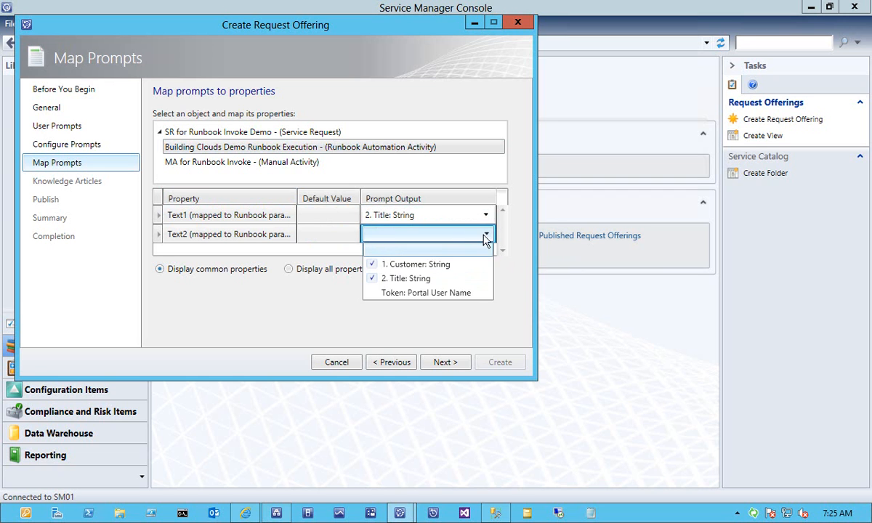
click(412, 266)
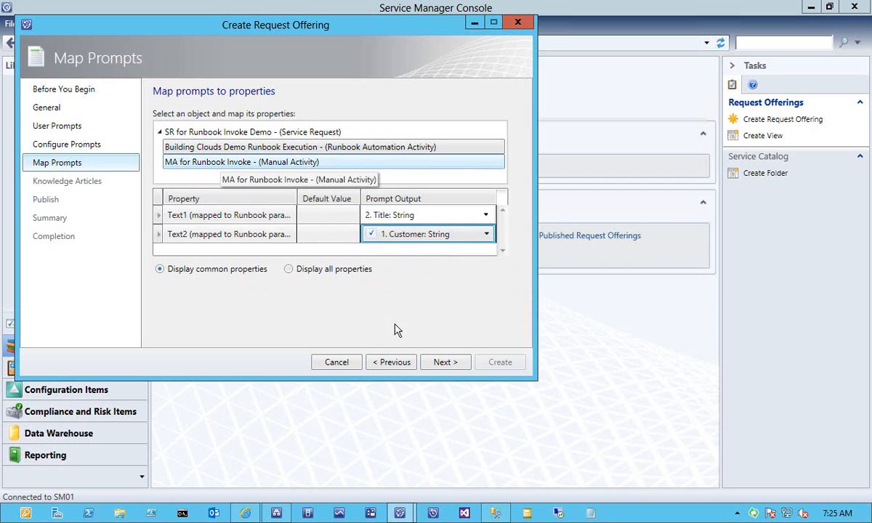
Set the offering status to Published without adding knowledge articles, and create the request offering.
click(445, 363)
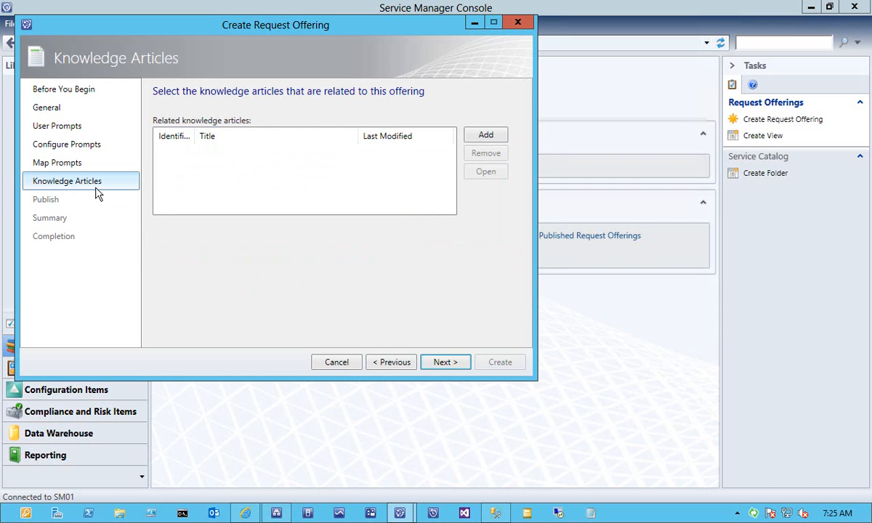
click(45, 200)
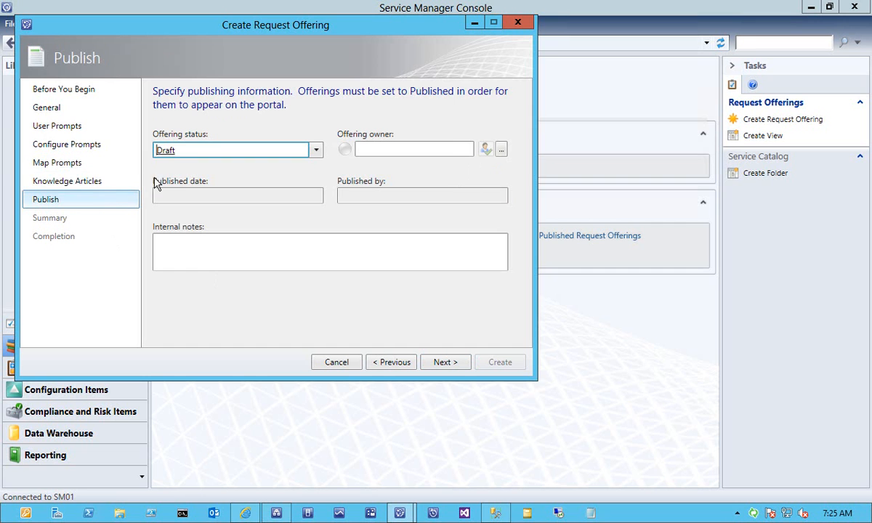
click(314, 152)
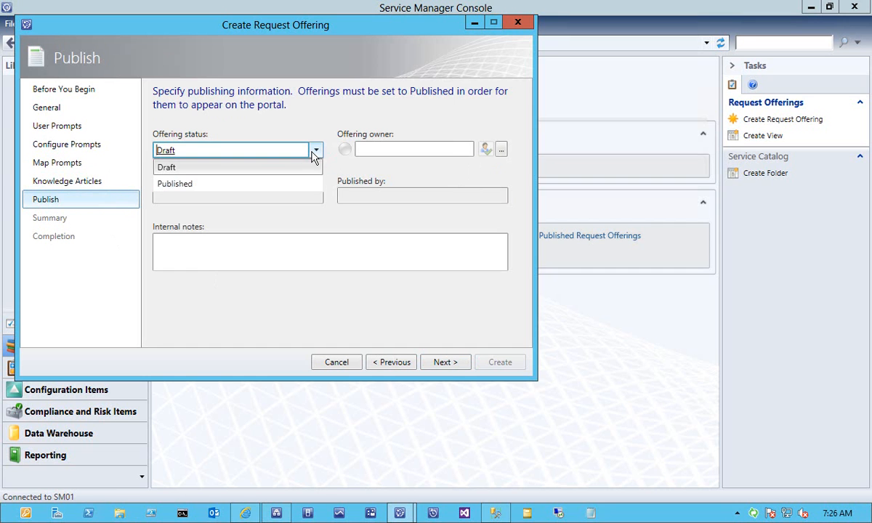
click(182, 185)
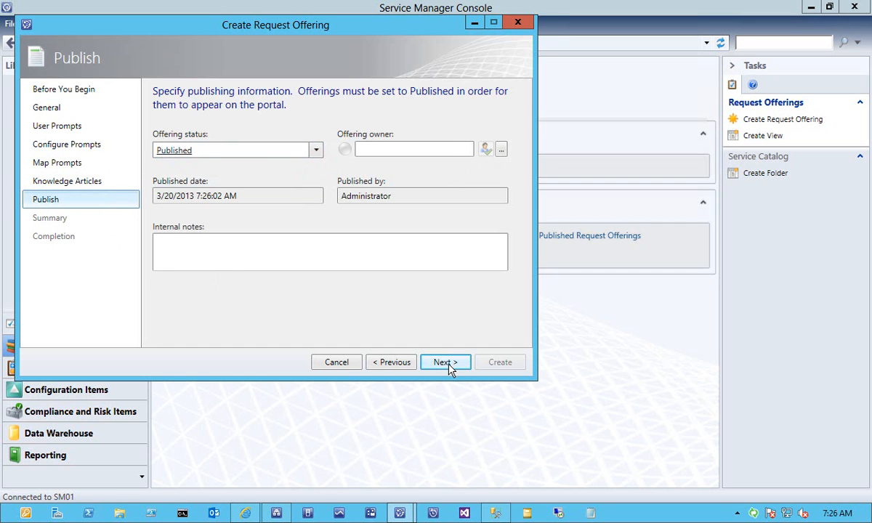
click(445, 362)
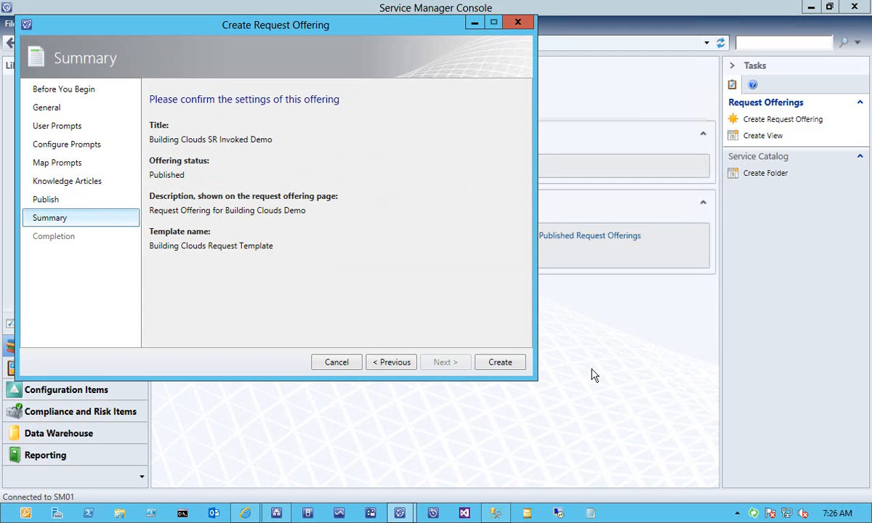
click(514, 366)
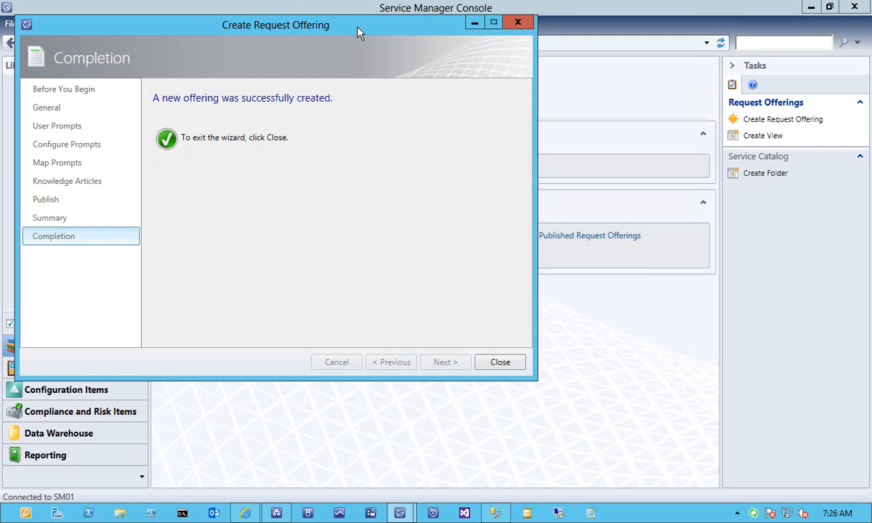
click(508, 363)
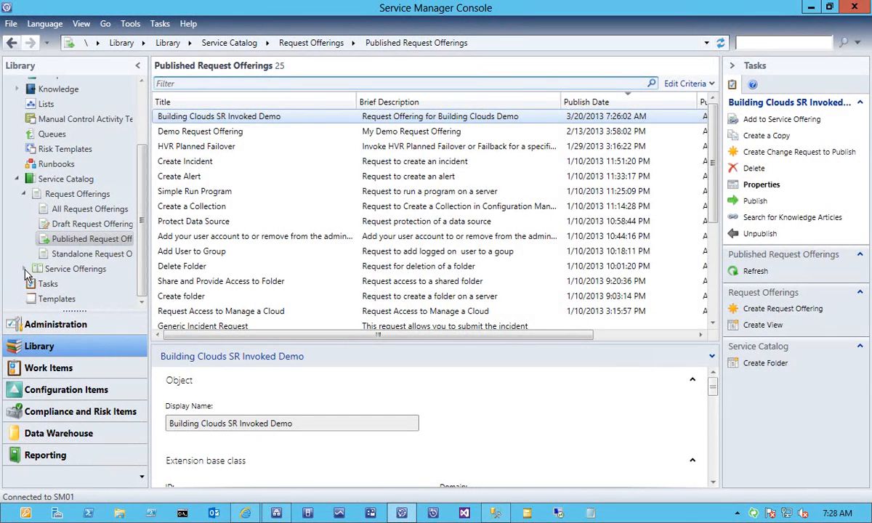
Start a new service offering under Service Offerings in the Service Catalog.
click(24, 269)
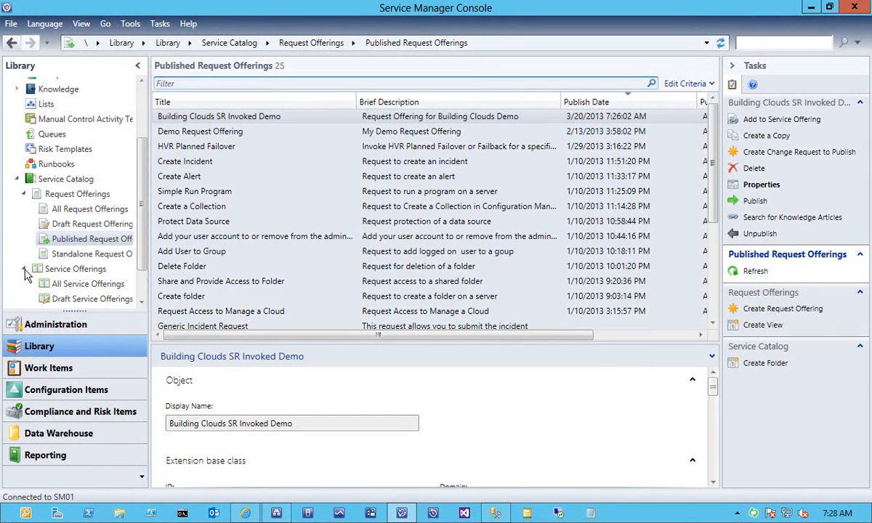
click(81, 273)
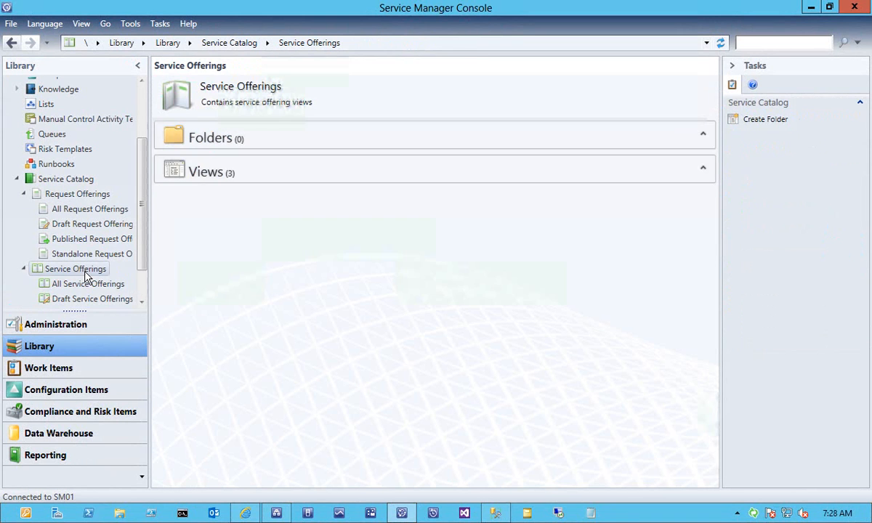
right_click(85, 276)
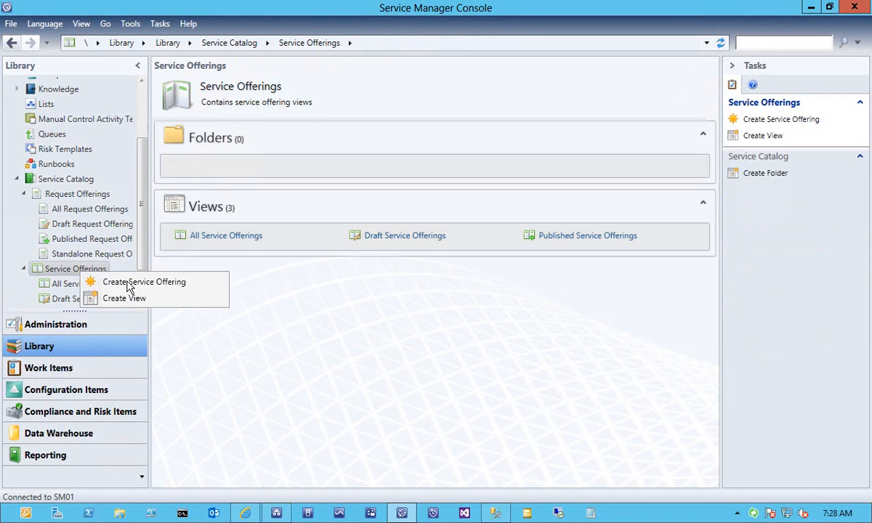
click(131, 284)
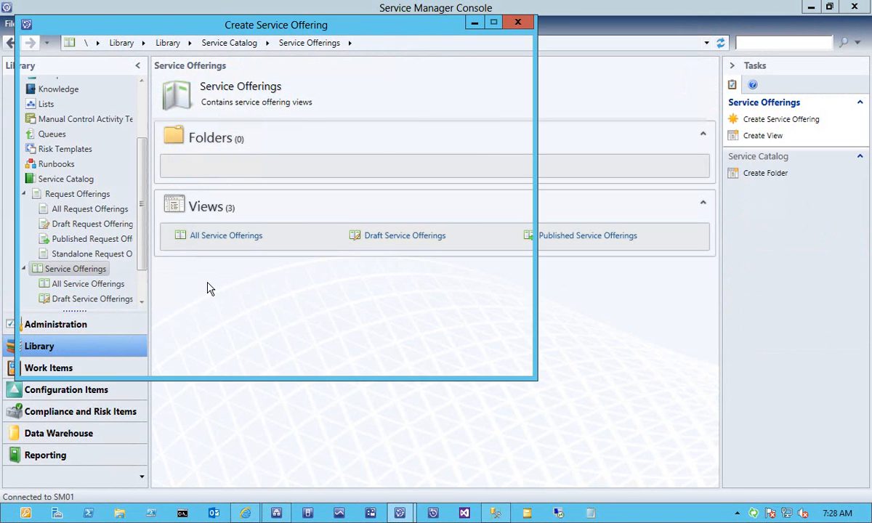
Title the new service offering "Building Clouds SM to OR Demo" and assign it the datacenter image from the Demo folder.
click(456, 362)
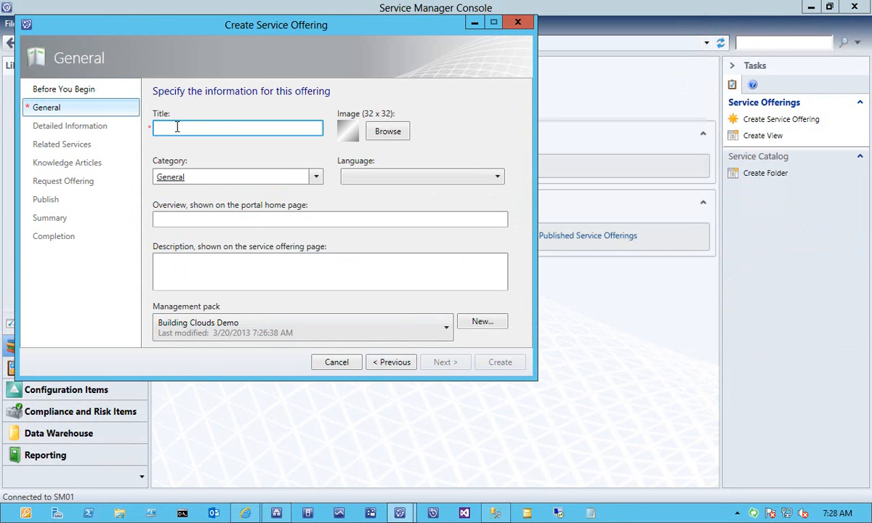
text(Building Clouds SM t)
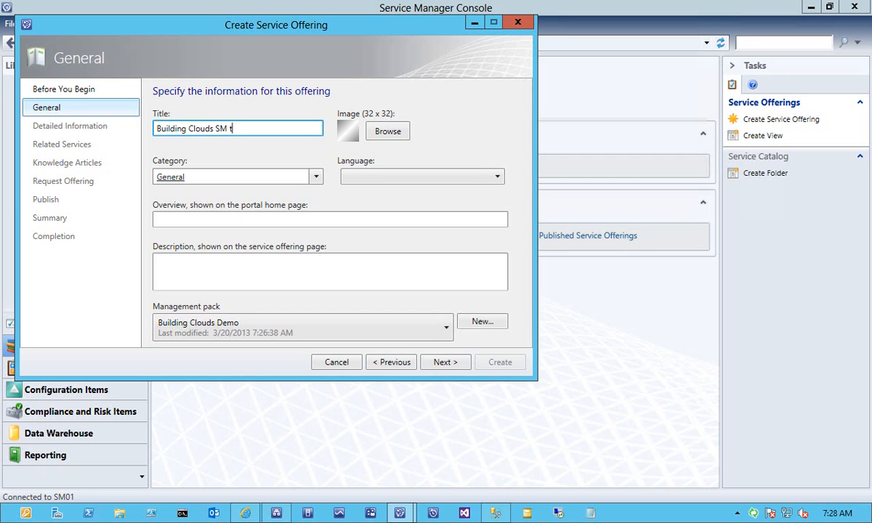
text(o OR Demo)
click(381, 132)
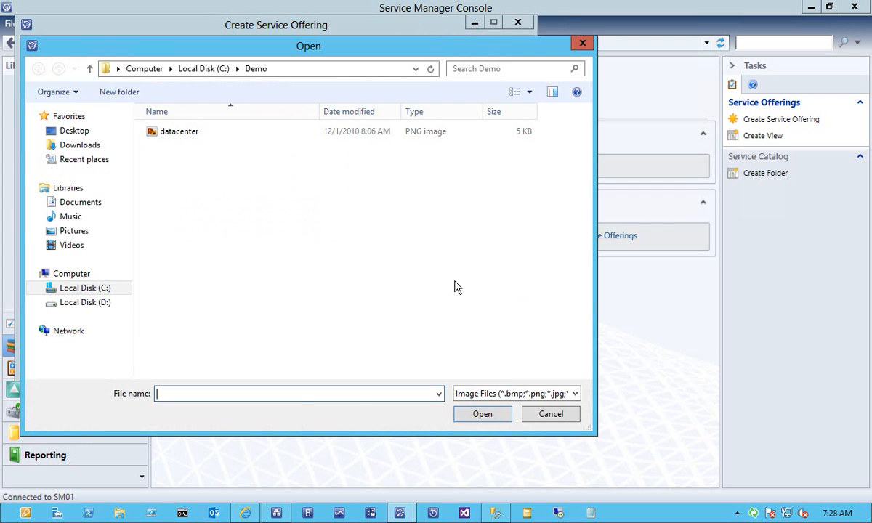
double_click(179, 132)
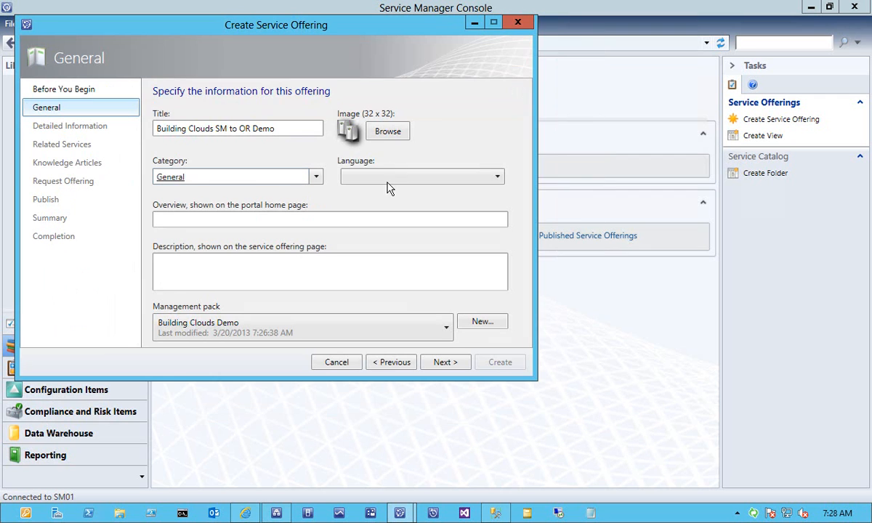
Keep the General category, set the overview to "Execute Building Clouds SM to OR Demo" and the description to that text plus "with Data from Portal".
click(316, 177)
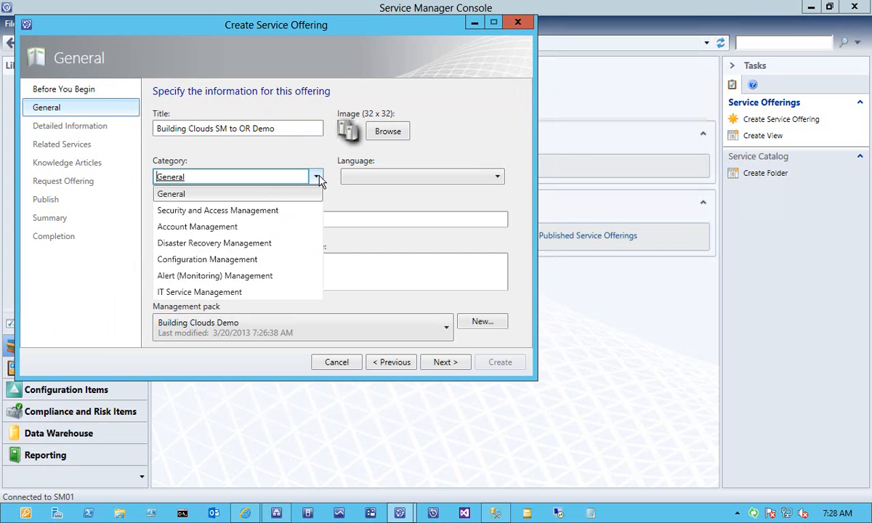
click(185, 197)
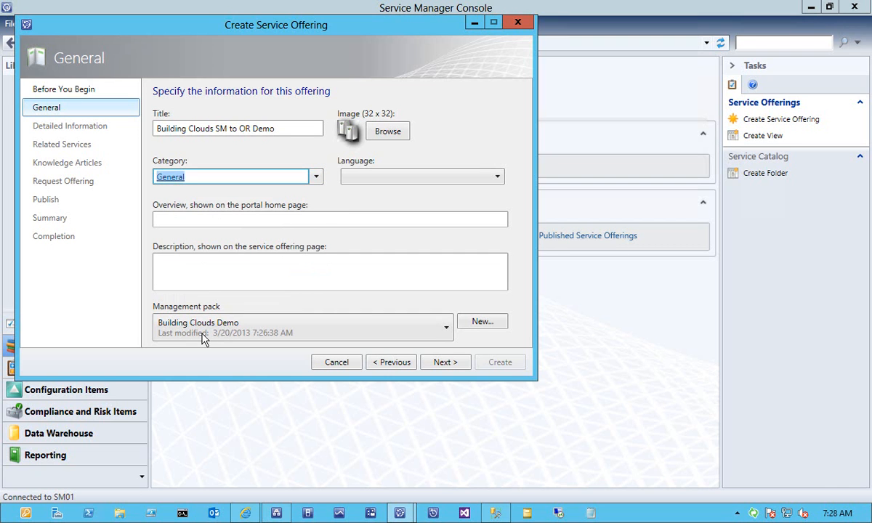
click(214, 219)
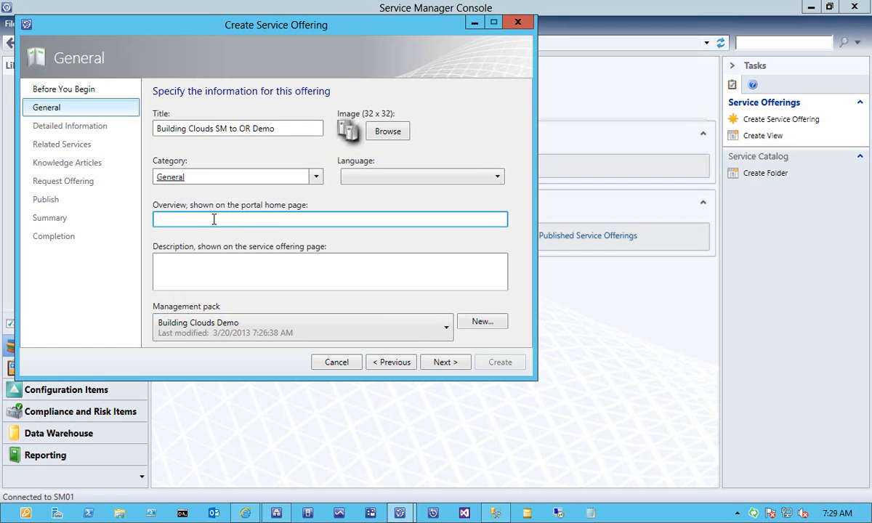
text(Execute)
text(Building Clouds SM to OR Demo)
click(229, 274)
text(Execute Bui)
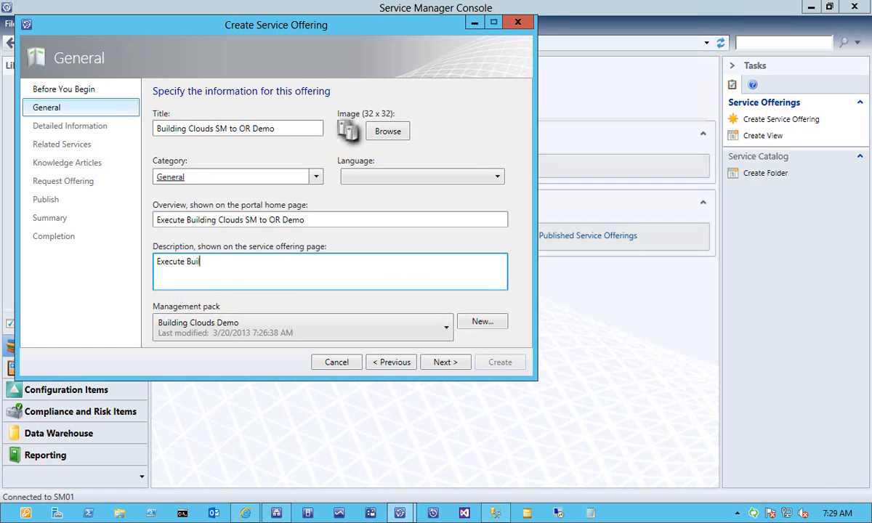
text(lding Clouds SM to OR Demo with Data from Portal)
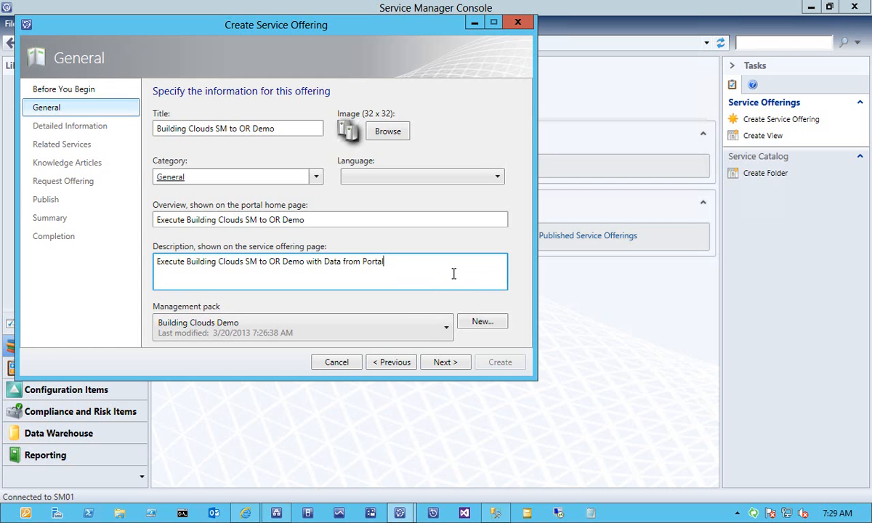
Proceed to the request offering selection, leaving the detailed information, related services and knowledge articles empty.
click(457, 362)
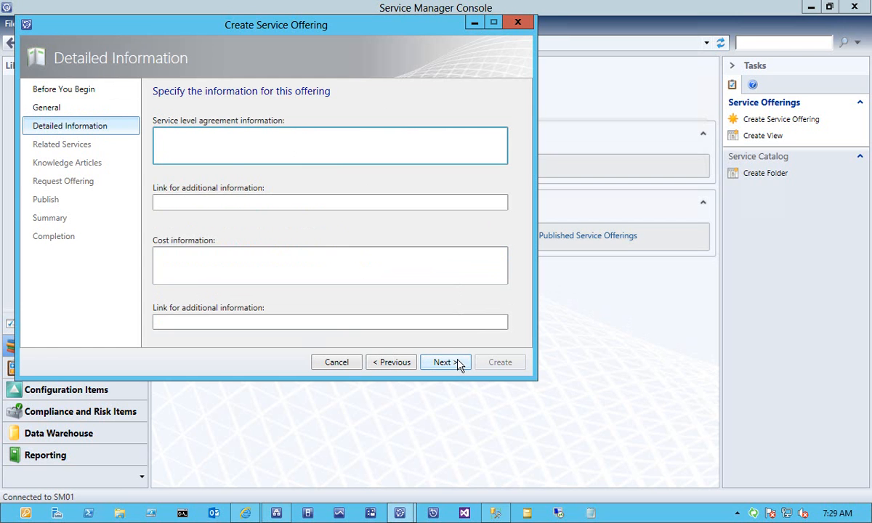
click(456, 367)
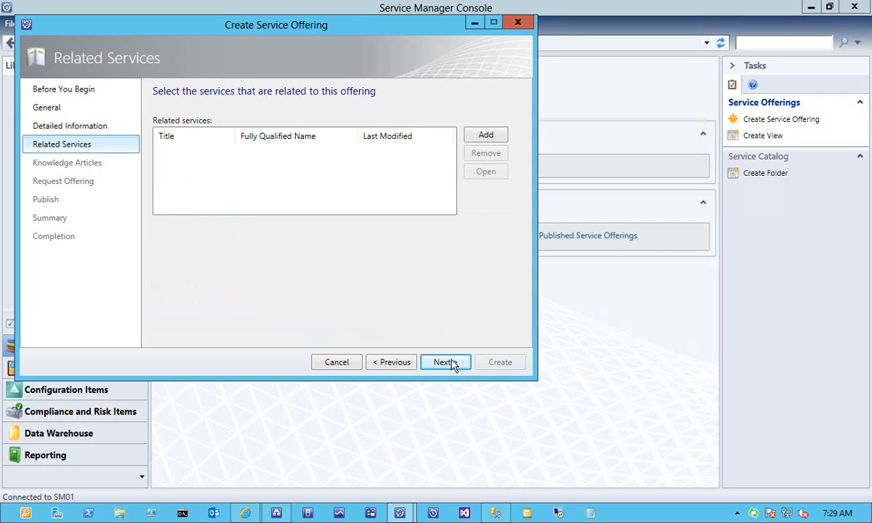
click(450, 364)
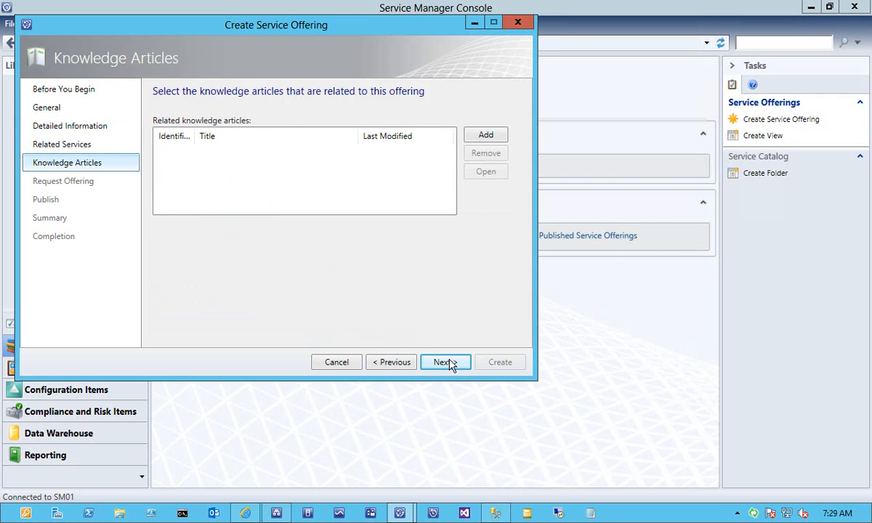
click(449, 362)
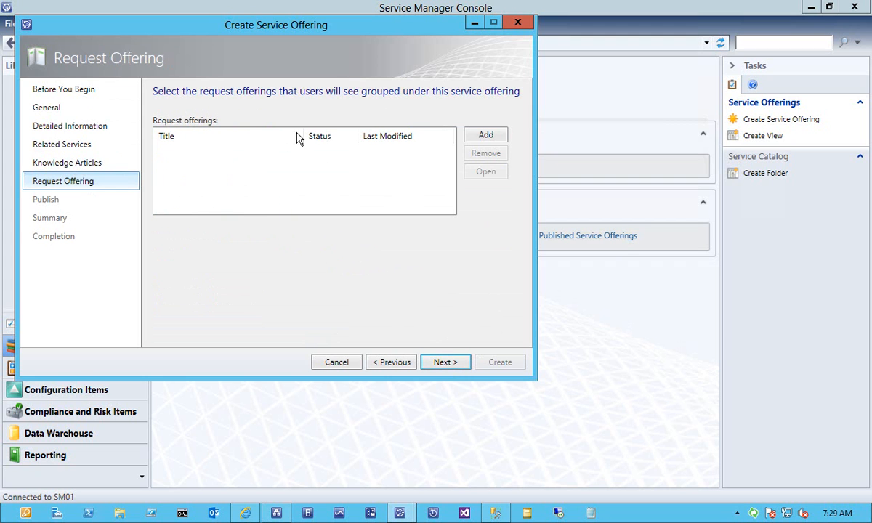
Search the request offerings for "Build" and add Building Clouds SR Invoked Demo to the service offering.
click(483, 138)
click(88, 127)
text(Build)
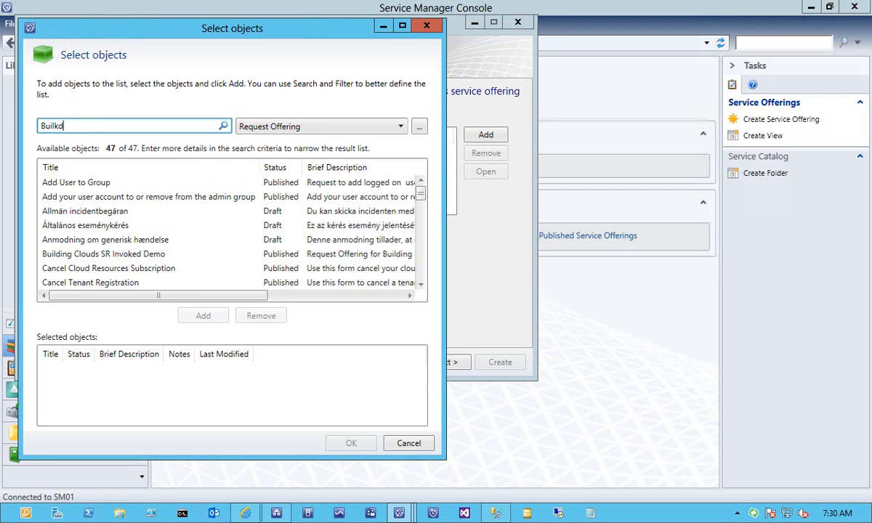
key(BackSpace)
text(d)
click(223, 126)
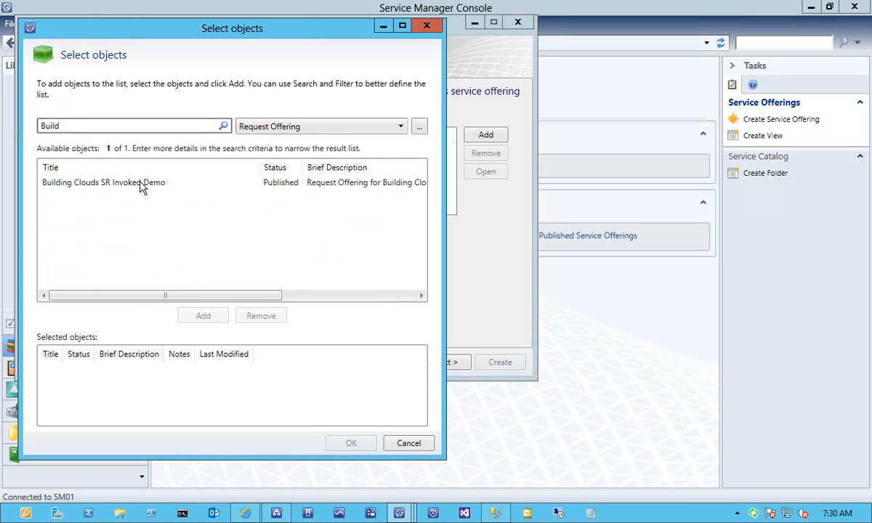
click(141, 182)
click(204, 315)
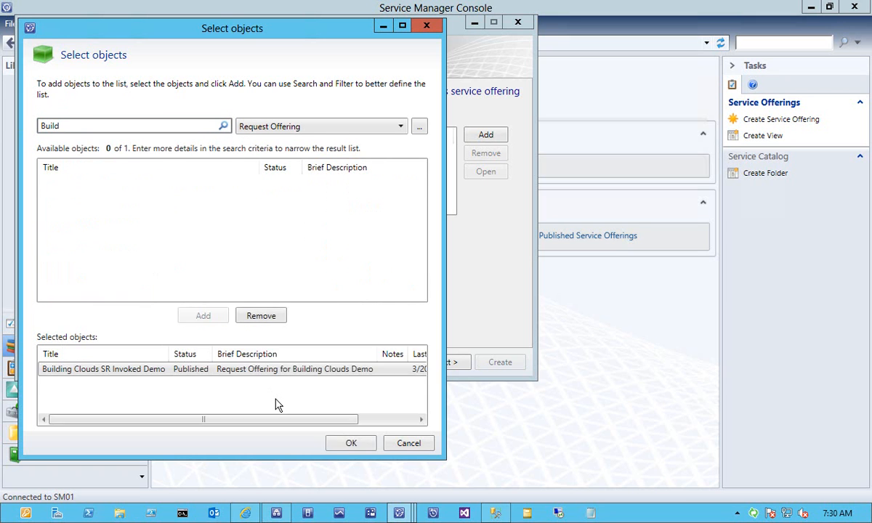
click(354, 445)
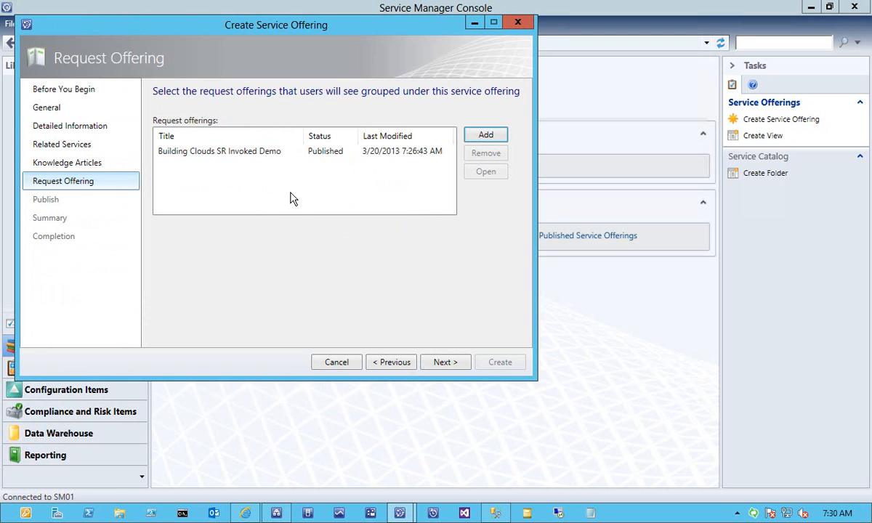
Set the offering status to Published, then create the service offering and close the wizard.
click(445, 363)
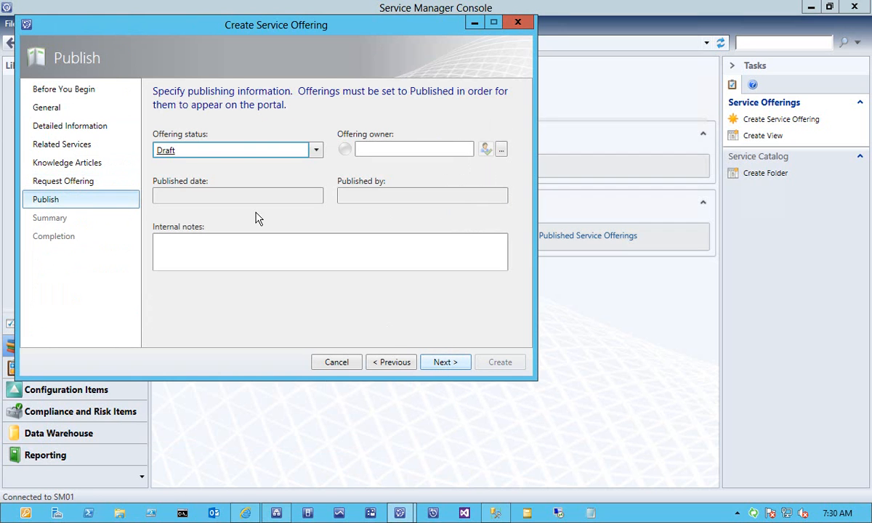
click(316, 152)
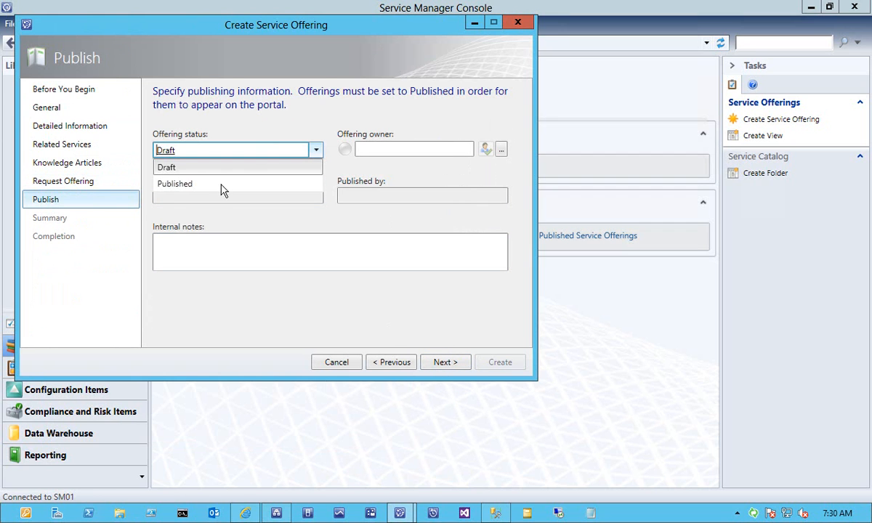
click(178, 185)
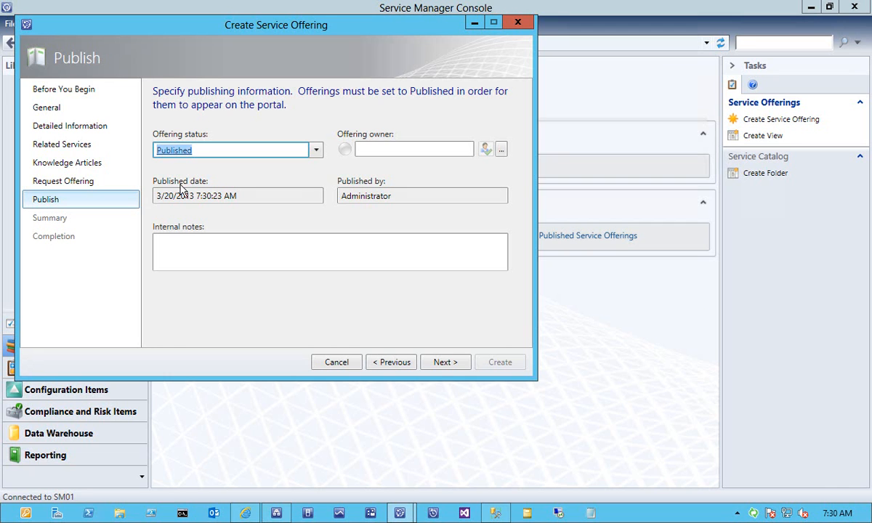
click(446, 363)
click(446, 363)
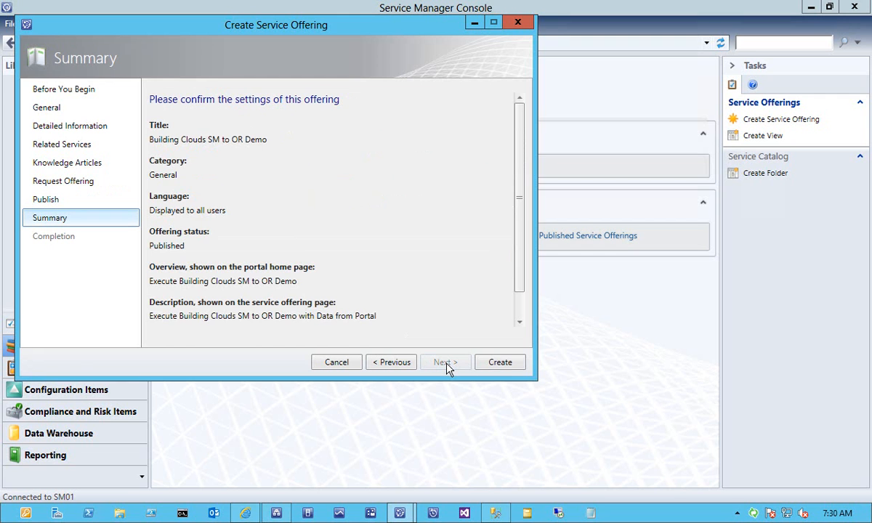
click(497, 363)
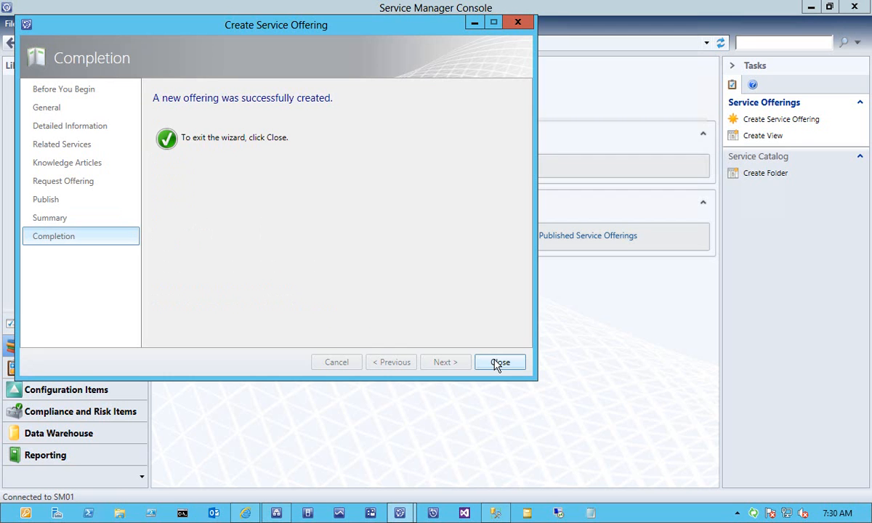
click(500, 362)
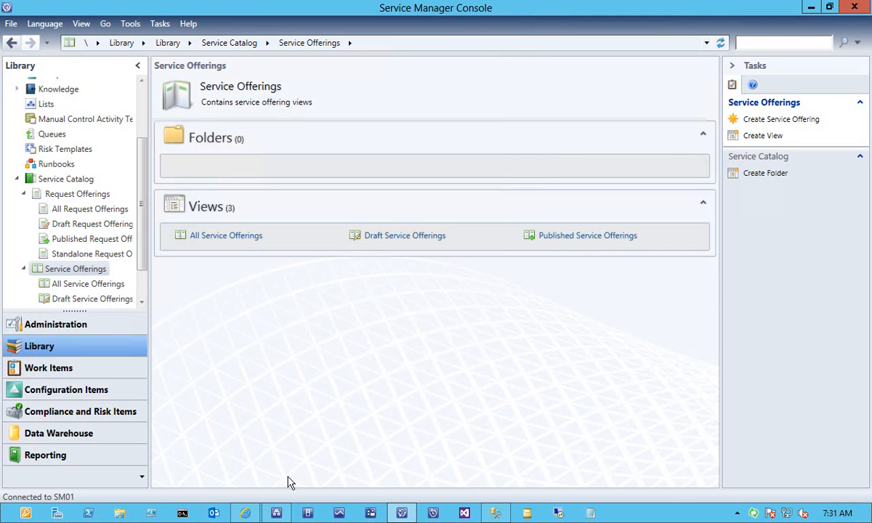
Switch to the Contoso Portal in the browser and refresh the service catalog.
mouse_move(247, 514)
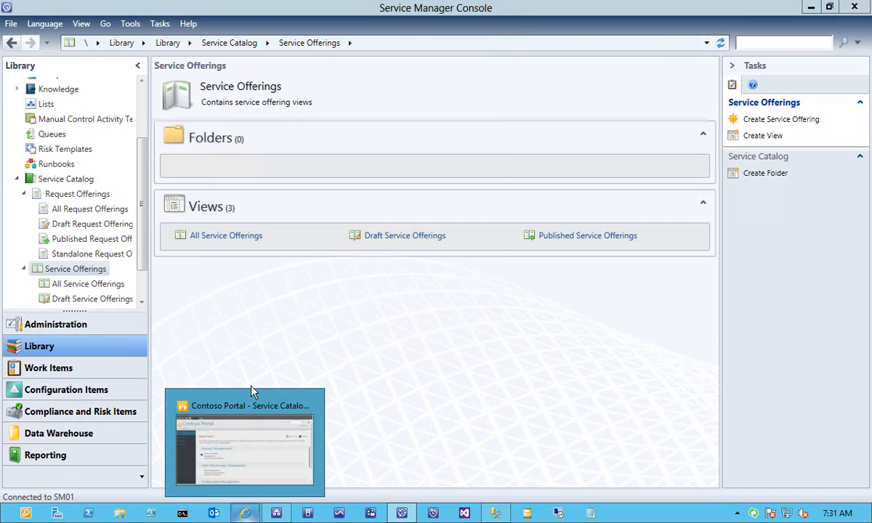
click(251, 392)
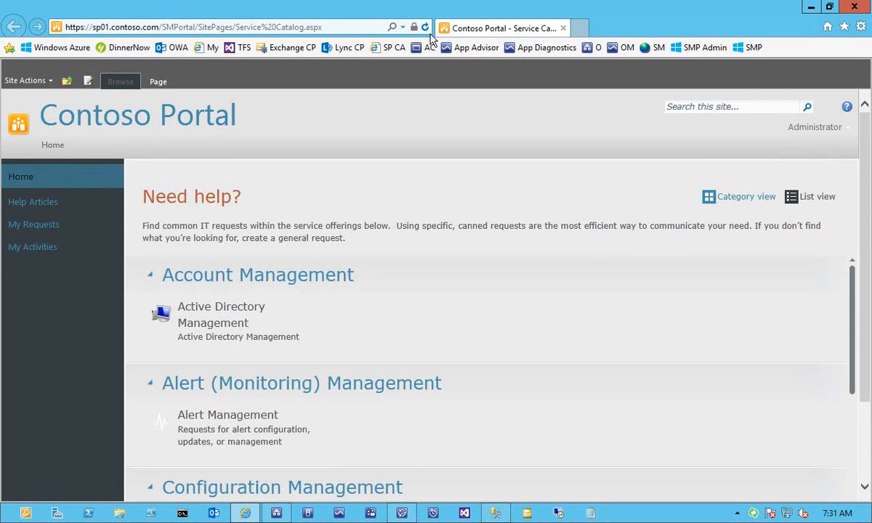
click(425, 26)
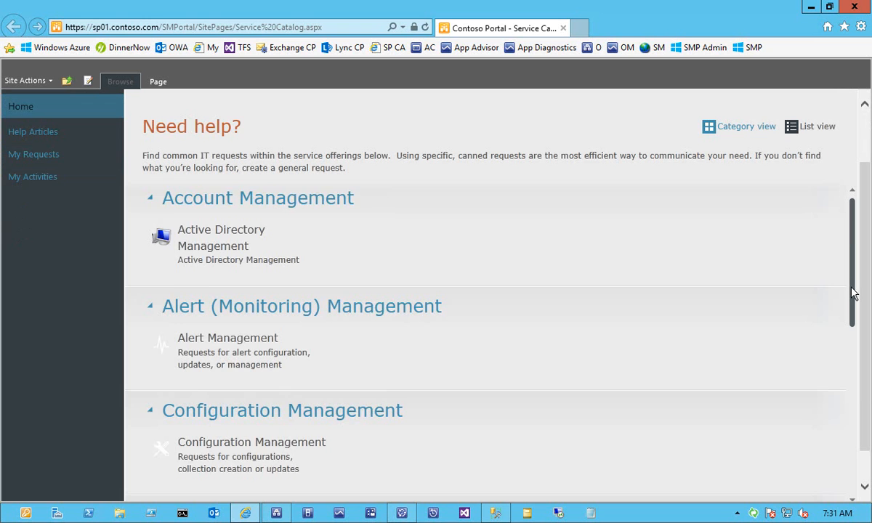
Open the Building Clouds SR Invoked Demo request form through the Building Clouds SM to OR Demo offering in the General category.
drag(852, 289, 844, 385)
scroll(249, 381, down, 1)
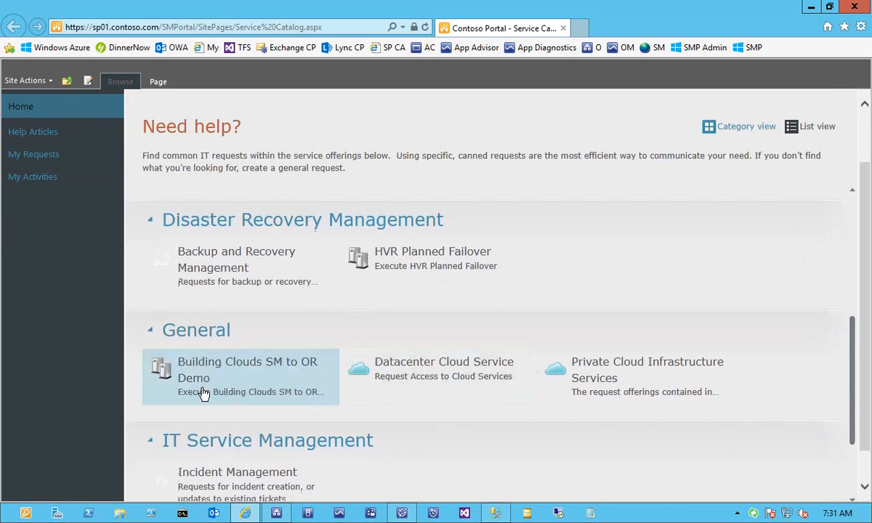
click(231, 372)
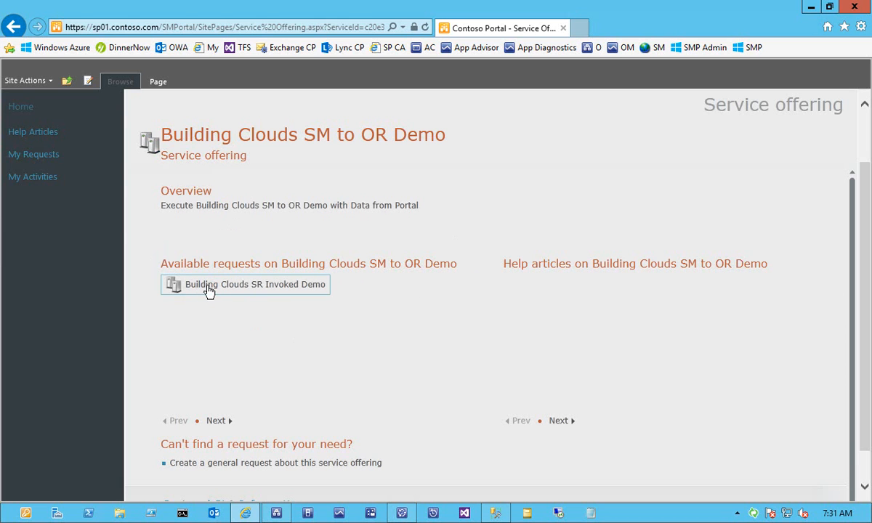
click(208, 289)
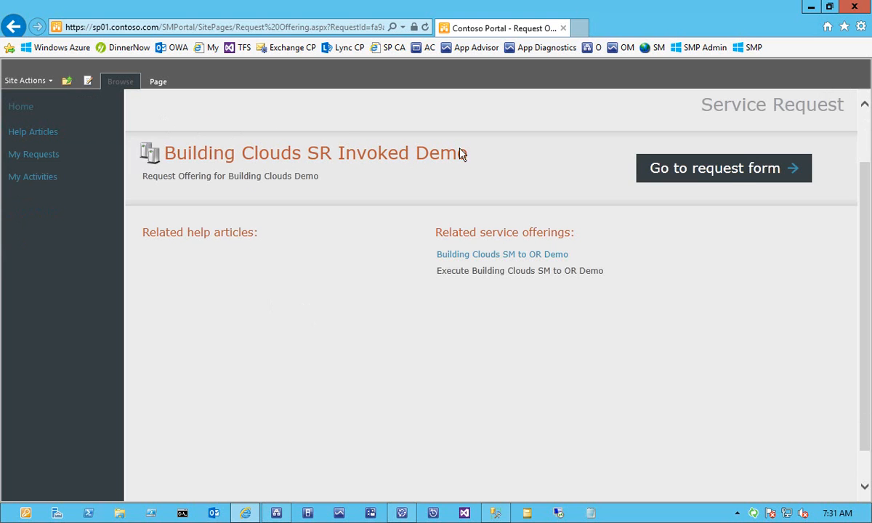
click(726, 170)
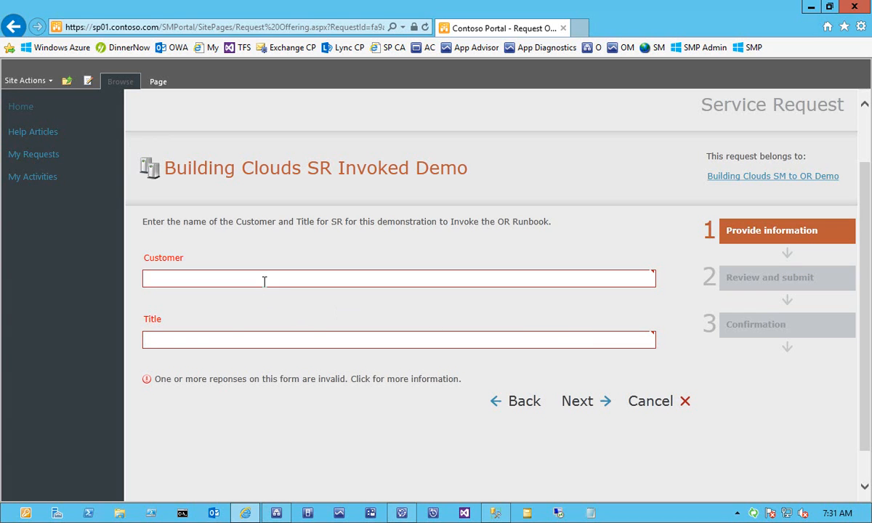
Fill in the request with customer "Building Clouds Readers" and title "Test SM to OR Demo", and proceed to its review.
click(264, 281)
click(194, 346)
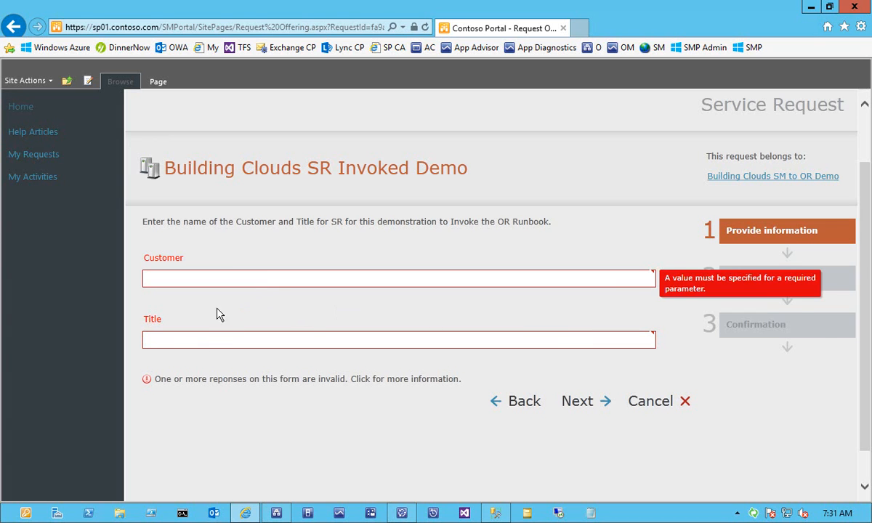
click(188, 279)
text(Building Clouds Audience)
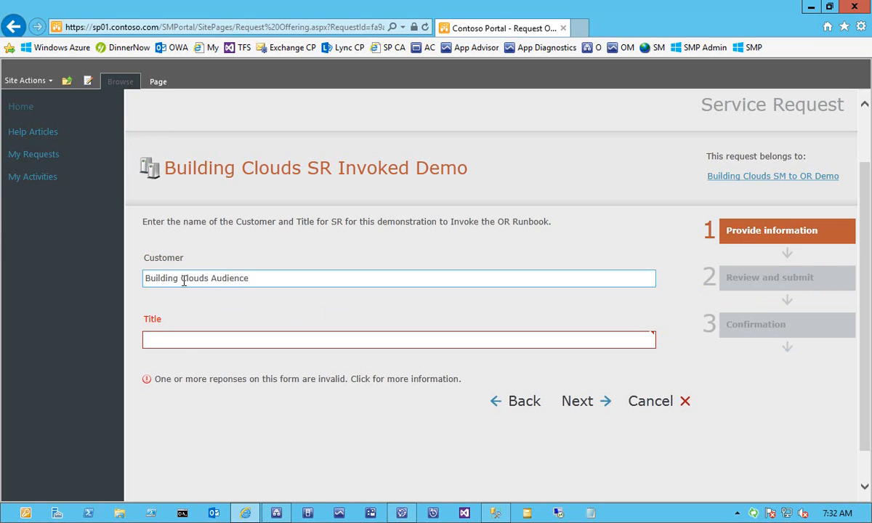
key(ctrl+shift+Left)
text(Readers)
click(224, 343)
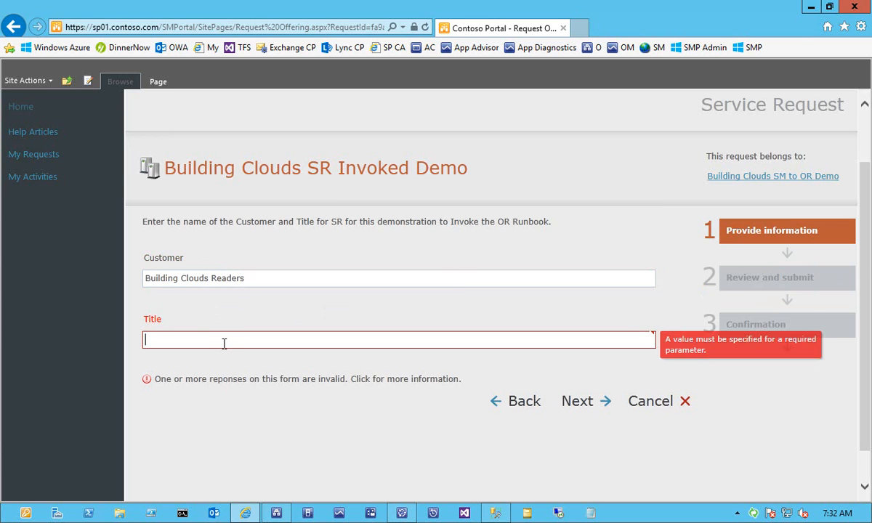
text(Test )
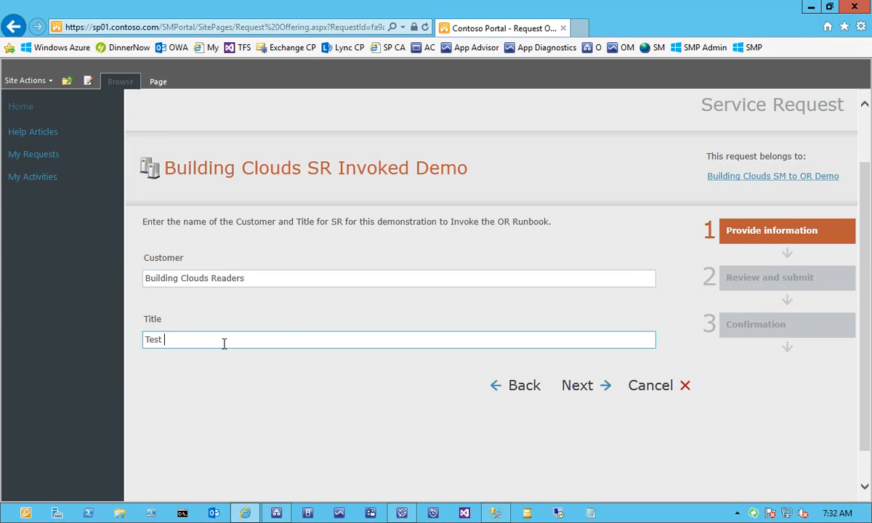
text(SM to OR Demo)
click(581, 398)
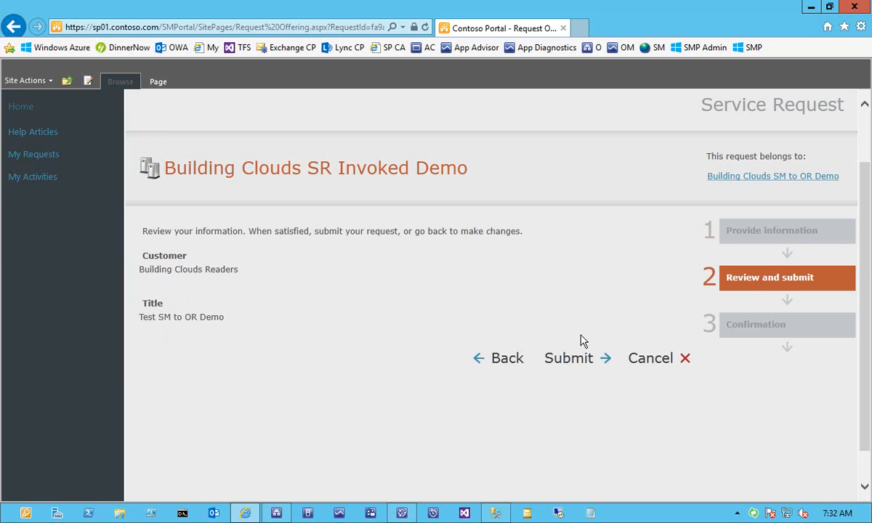
Submit the reviewed service request and view the Test SM to OR Demo entry among the submitted requests.
click(572, 367)
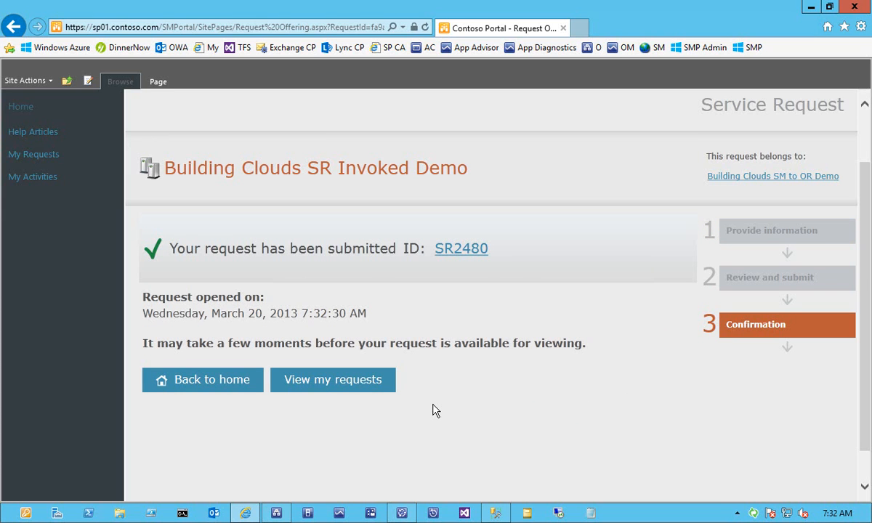
click(356, 387)
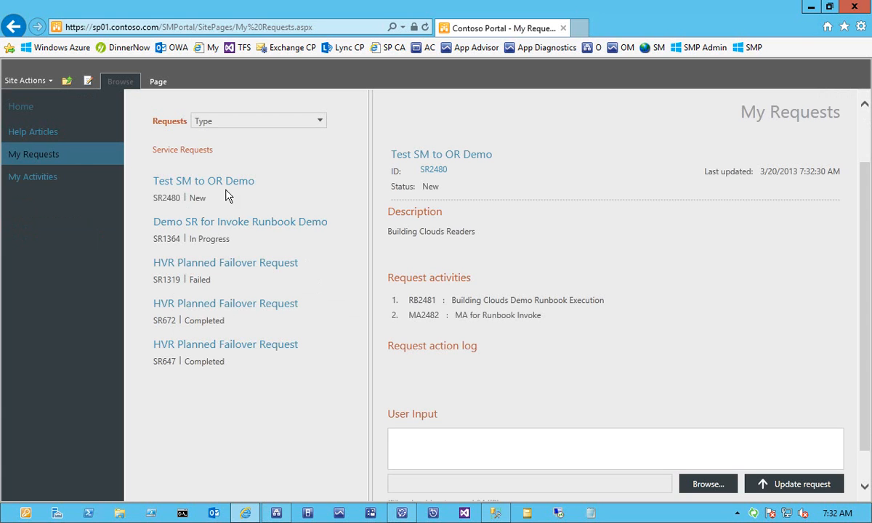
click(212, 190)
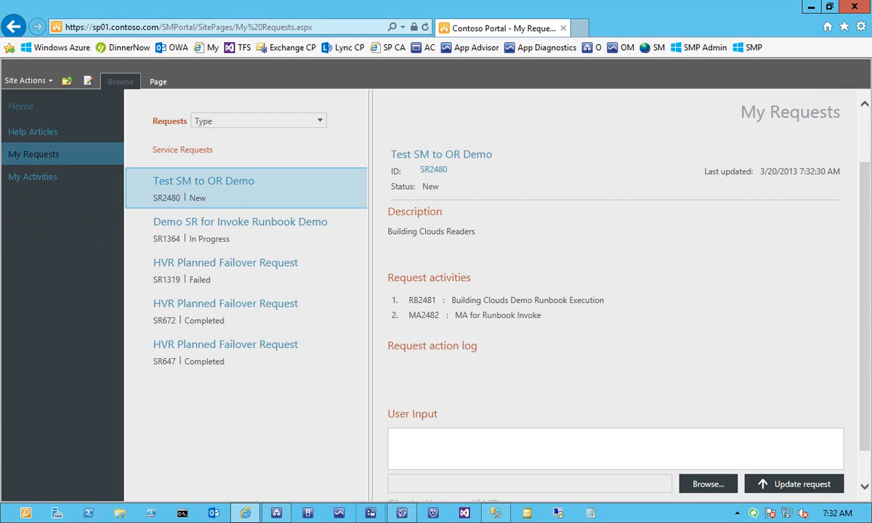
Switch to Orchestrator Runbook Designer and watch the Building Clouds Demo Runbook and Target Runbook for execution.
mouse_move(276, 518)
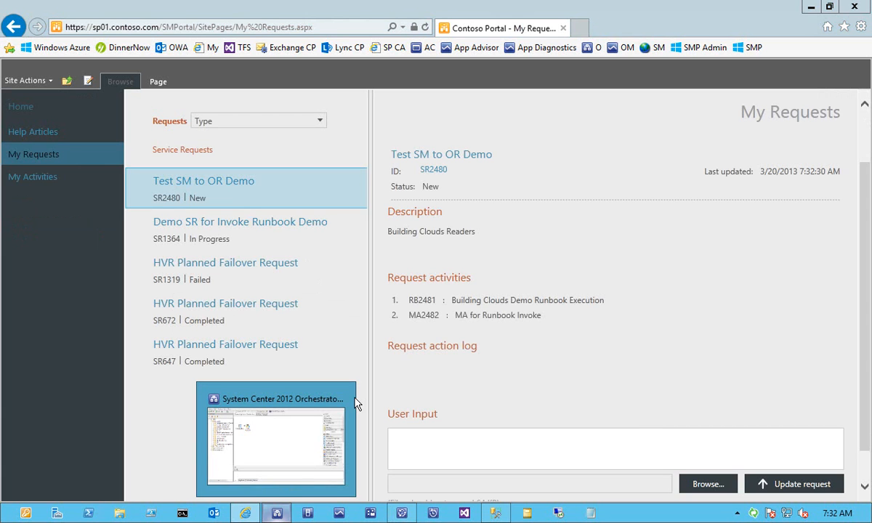
click(284, 393)
click(82, 137)
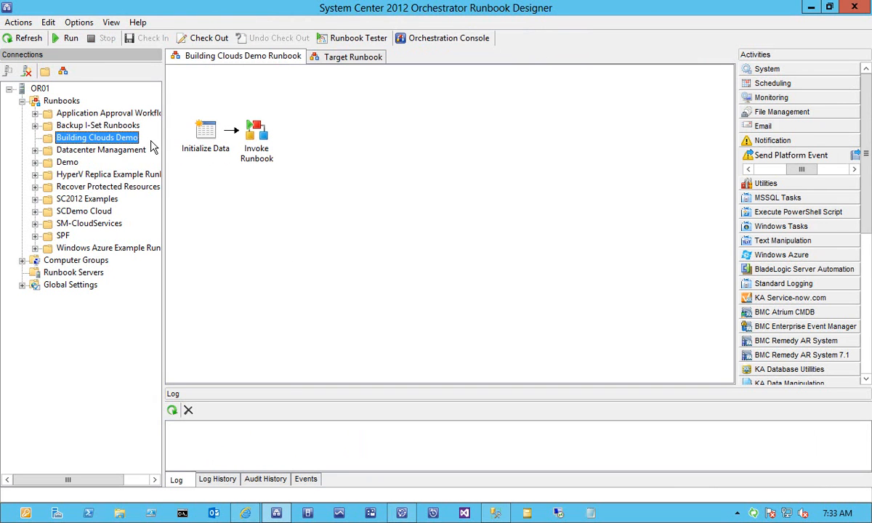
click(252, 263)
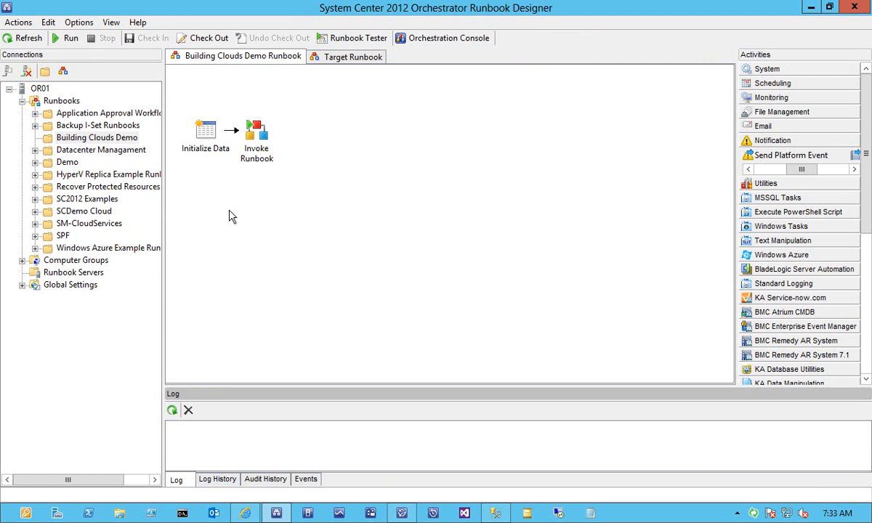
click(343, 58)
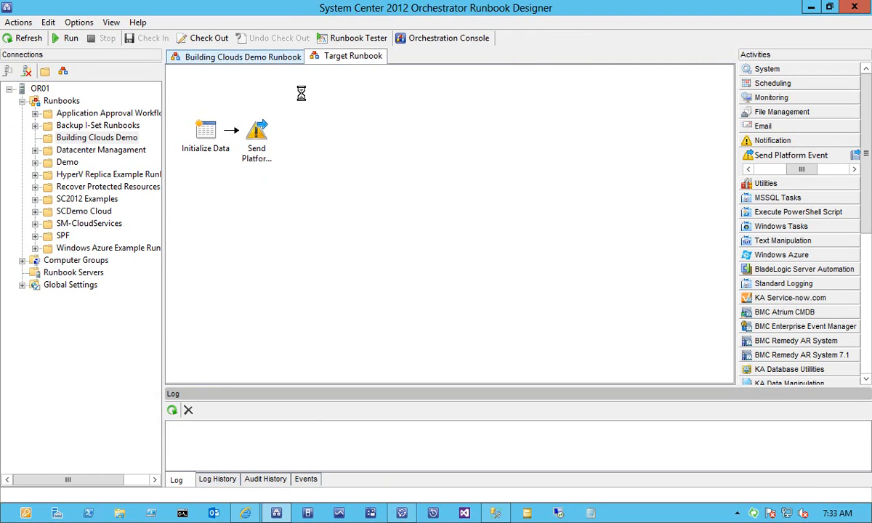
click(254, 56)
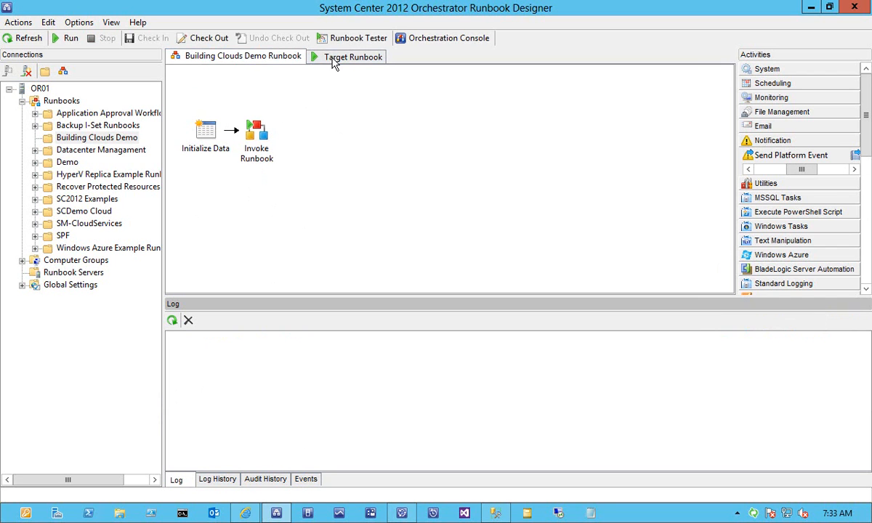
click(342, 57)
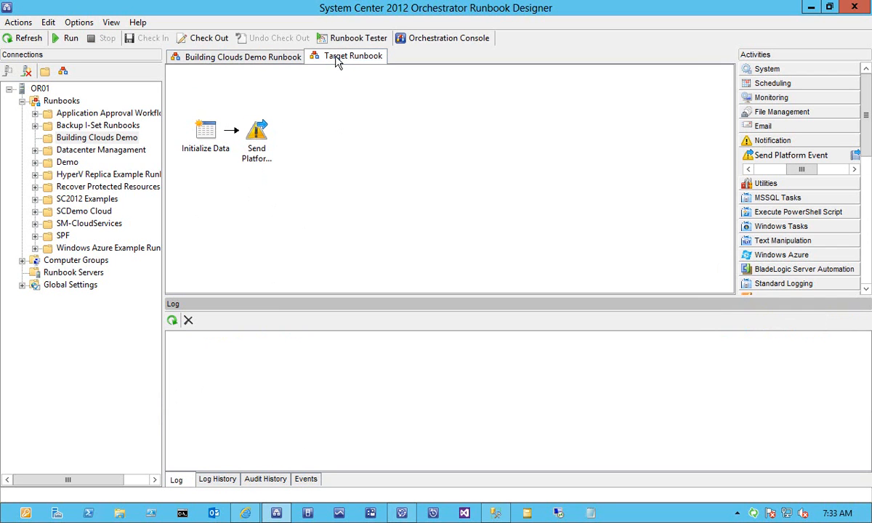
Read the details of the newest Orchestrator event, checking its summary and GUID, then close them.
click(306, 480)
double_click(431, 351)
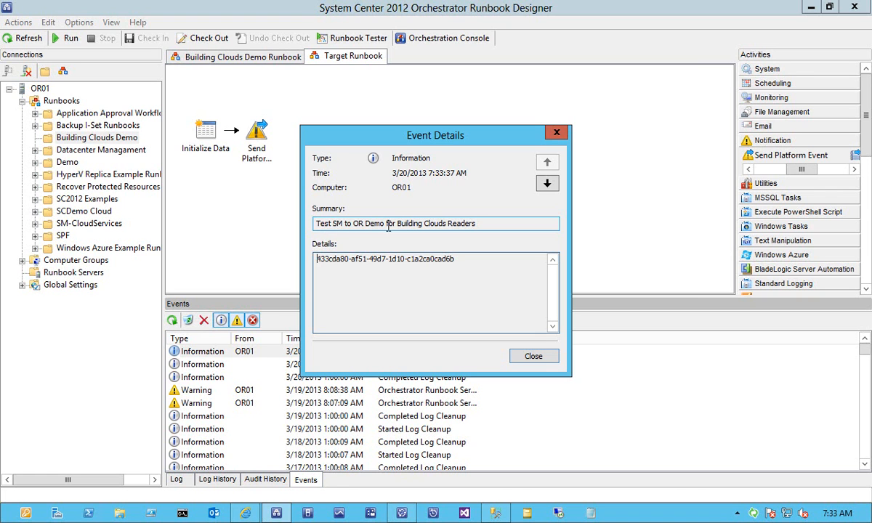
drag(501, 262, 255, 249)
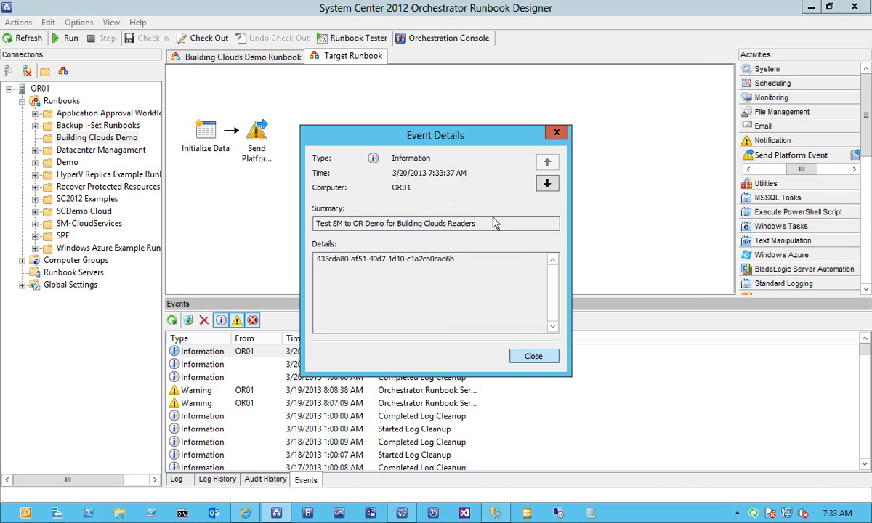
click(533, 357)
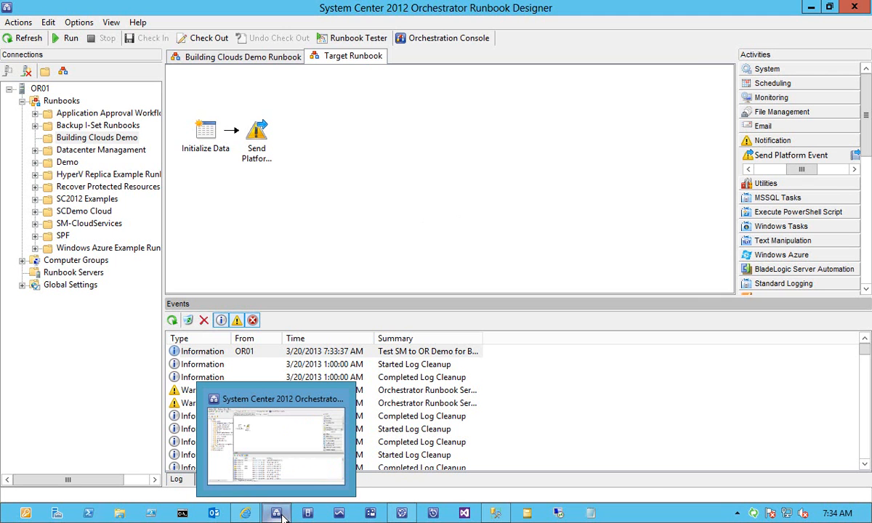
Switch to Service Manager Console and open the Test SM to OR Demo request from All Open Service Requests.
click(402, 515)
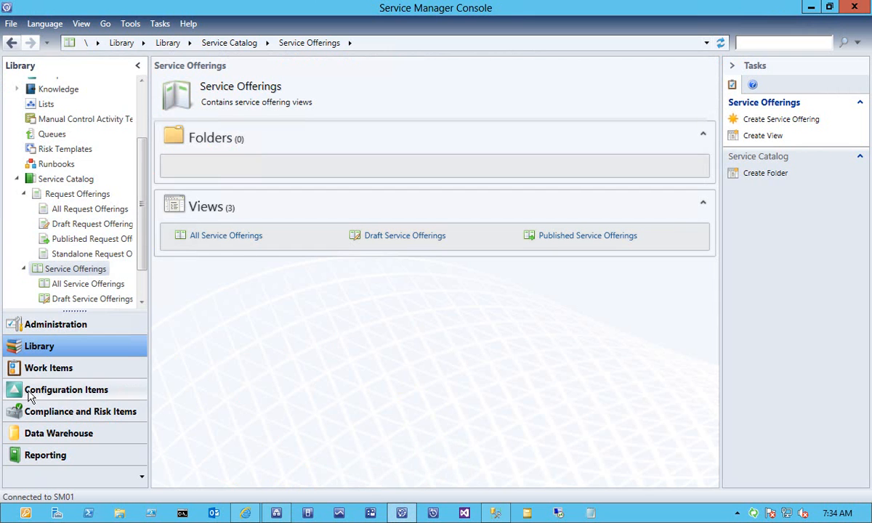
click(62, 370)
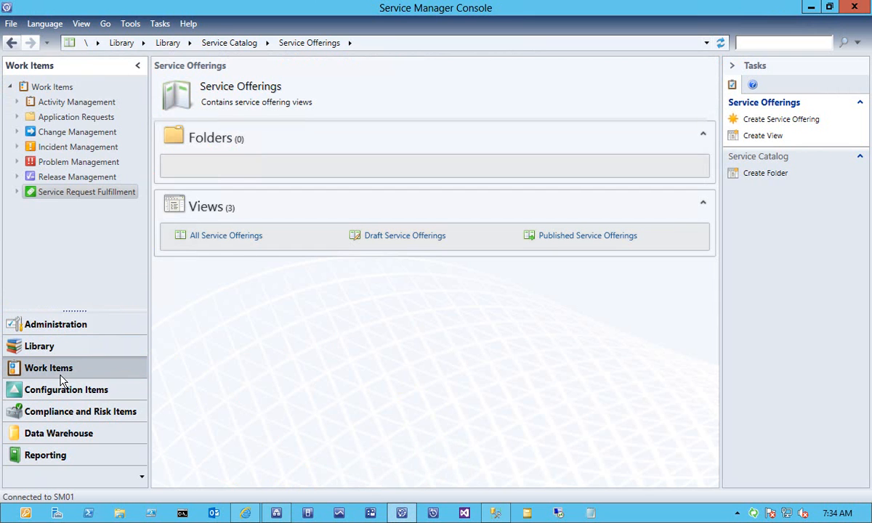
click(50, 191)
click(18, 191)
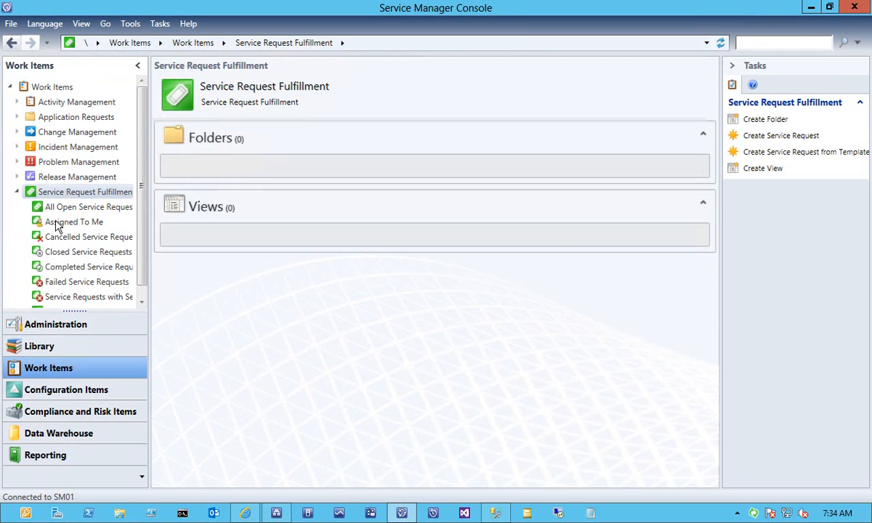
click(93, 209)
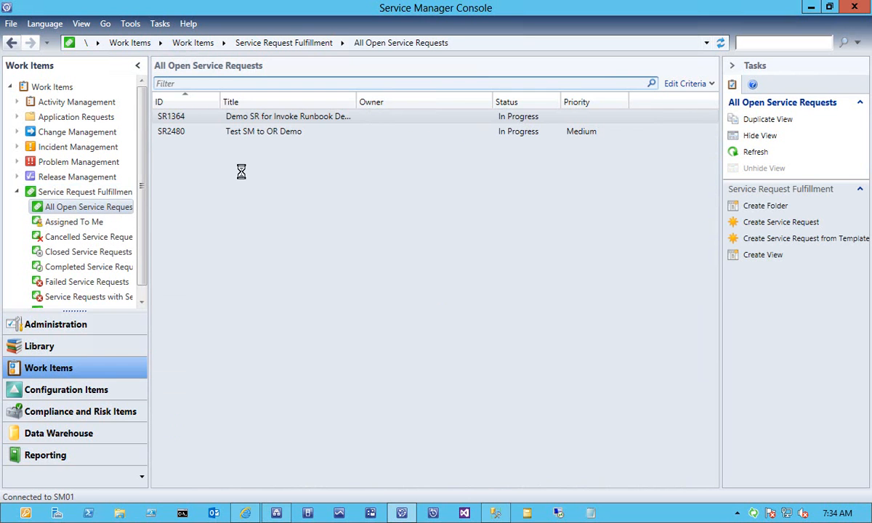
click(307, 132)
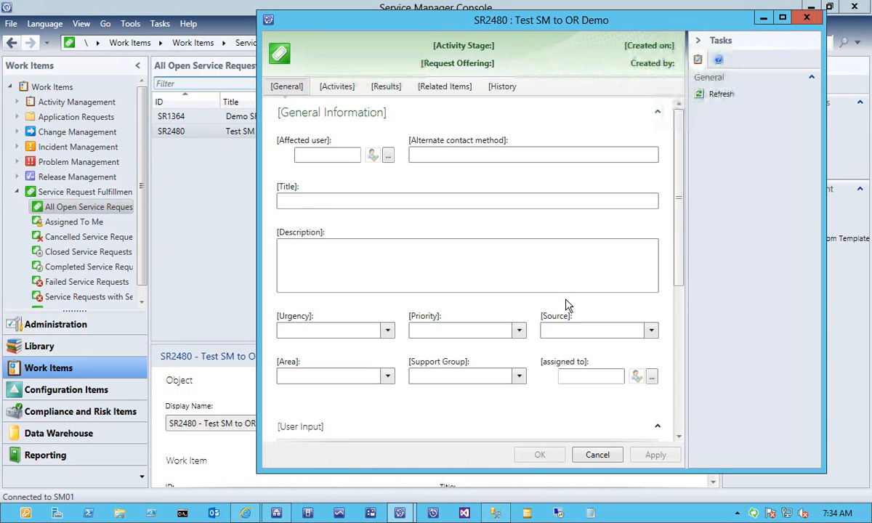
Examine the runbook and manual activities of the service request, then close its form without saving.
click(331, 88)
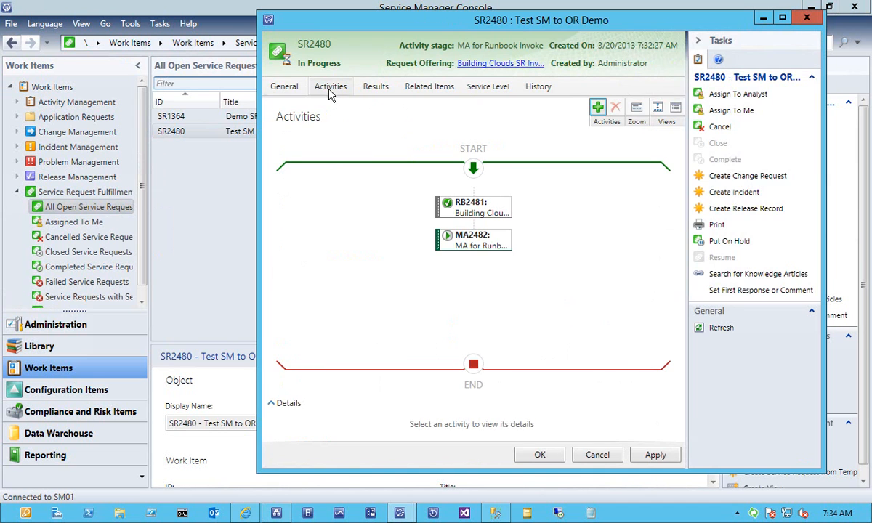
right_click(465, 247)
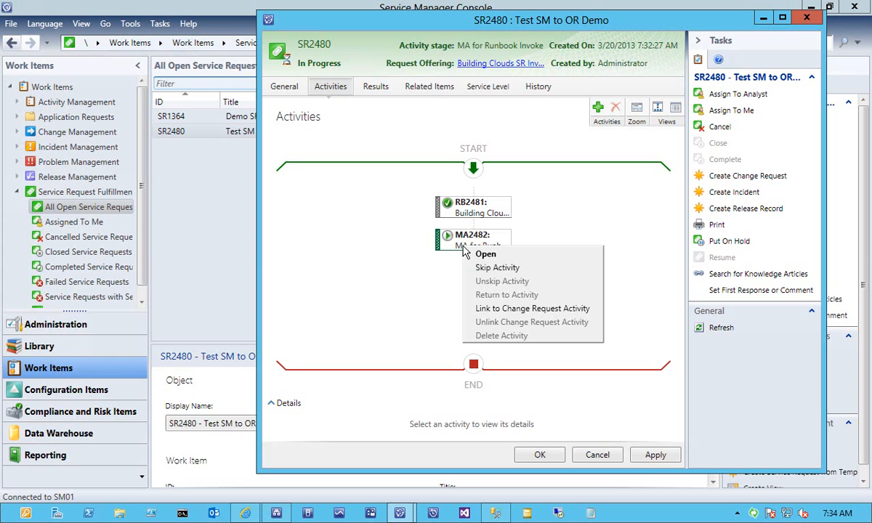
click(428, 273)
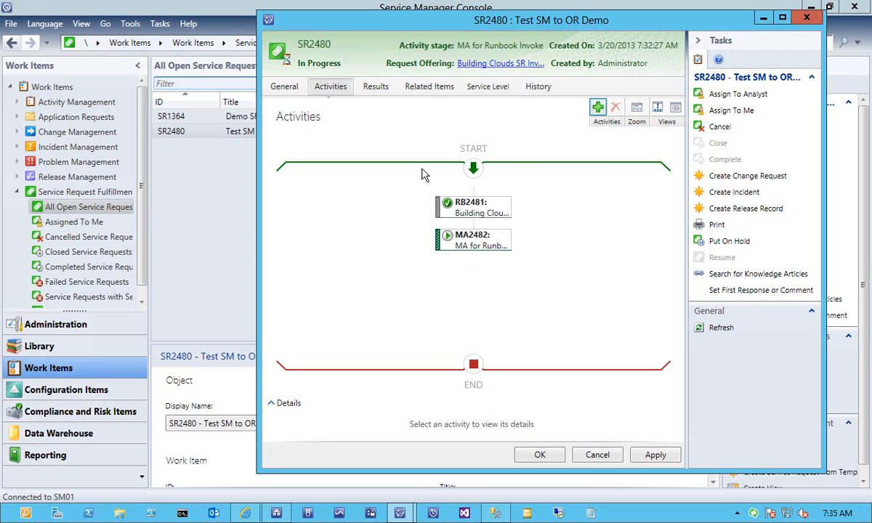
click(597, 456)
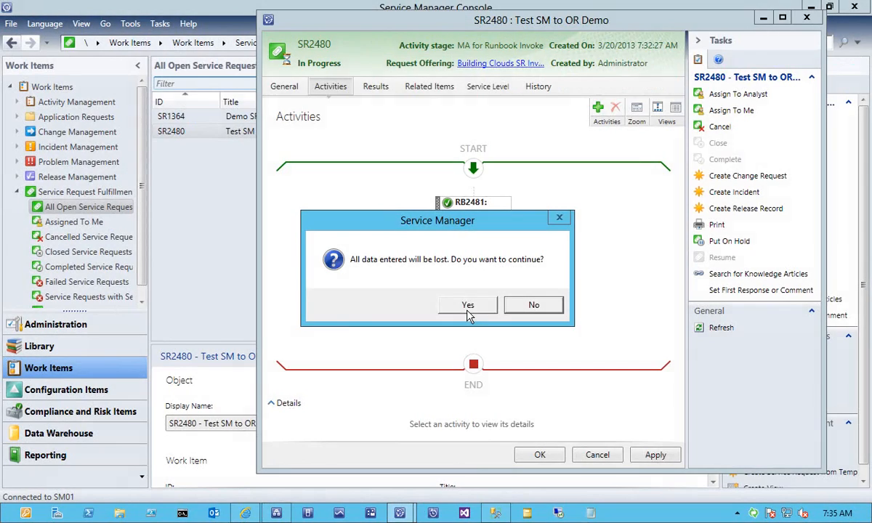
click(467, 306)
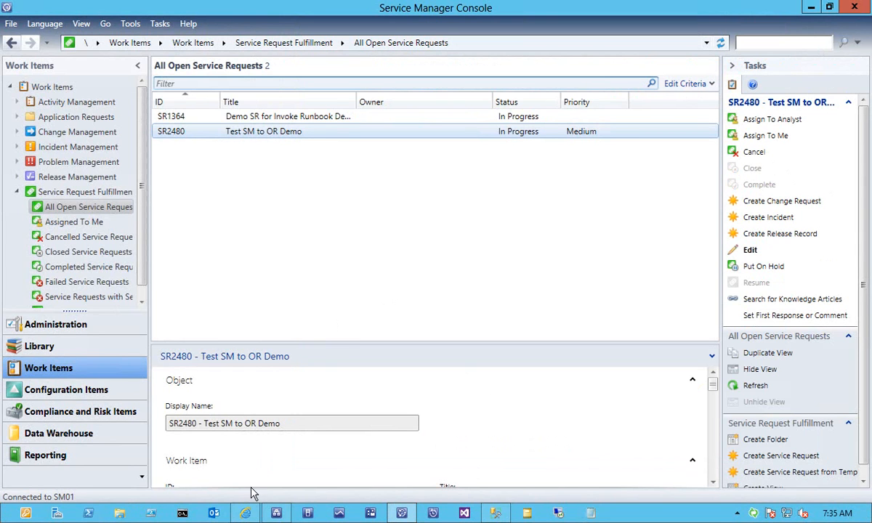
Switch to Runbook Designer, check out the Target Runbook, and place Send Platform Event above the Initialize Data row.
click(277, 514)
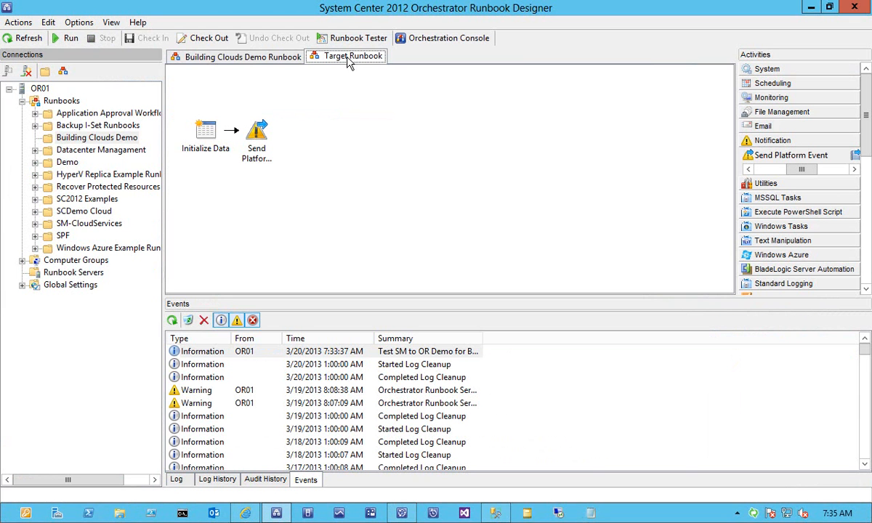
click(209, 40)
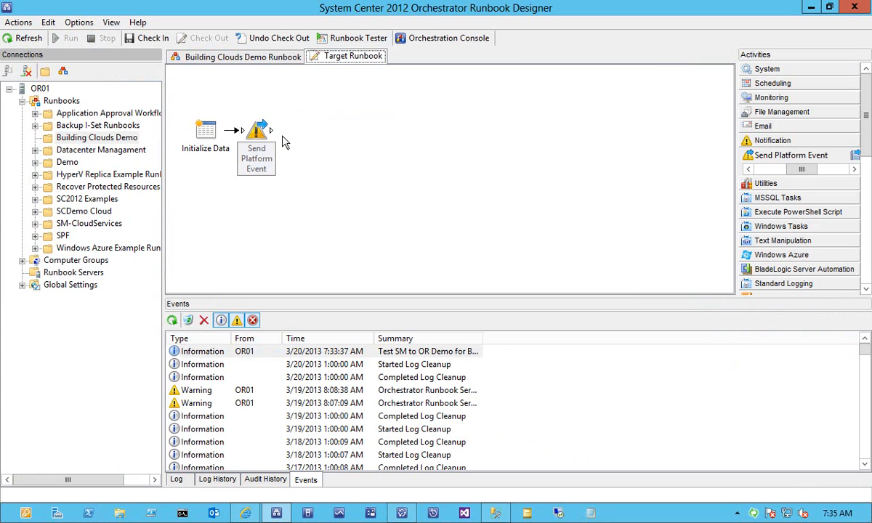
drag(256, 134, 266, 86)
click(697, 234)
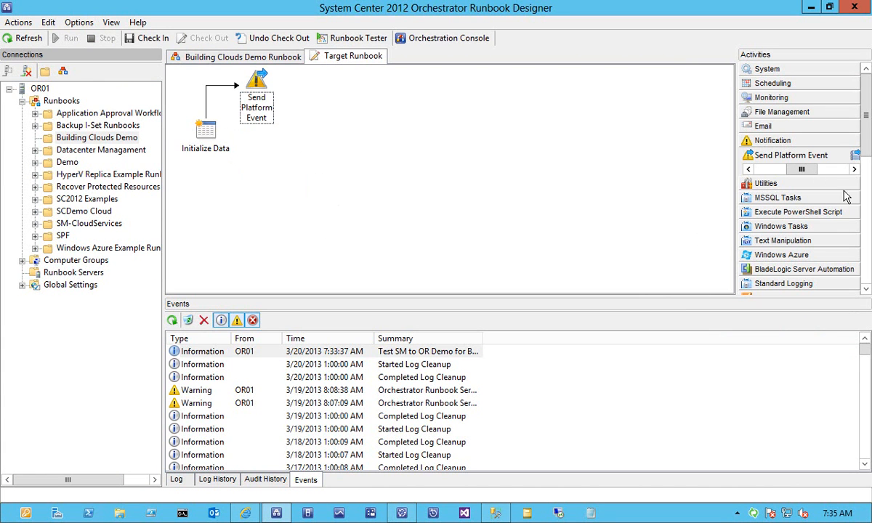
Add the SC 2012 Service Manager Get Relationship activity beside Initialize Data and link Initialize Data to it.
drag(864, 148, 856, 218)
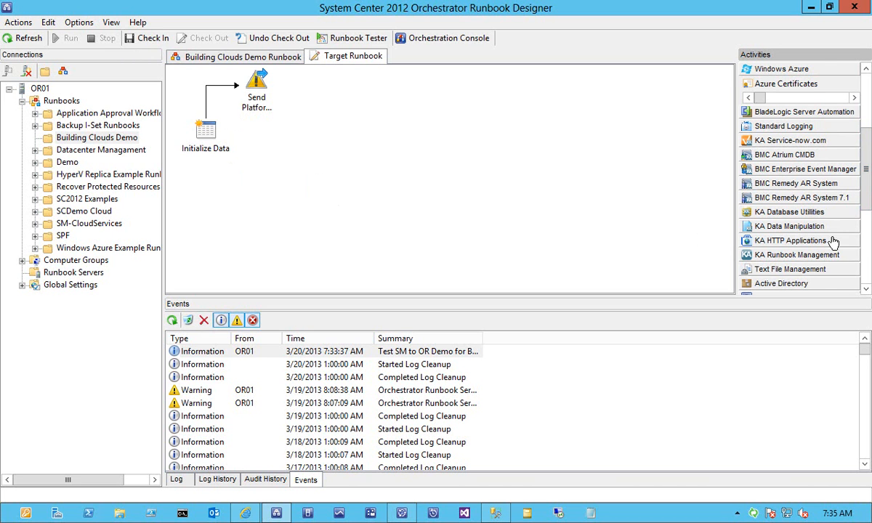
scroll(799, 258, down, 4)
click(800, 257)
click(804, 257)
click(809, 256)
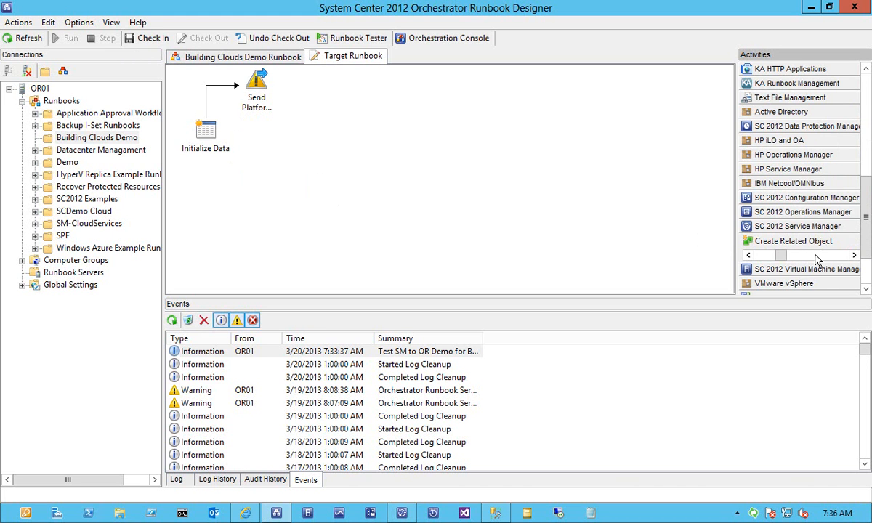
click(815, 255)
click(816, 256)
click(821, 257)
click(834, 256)
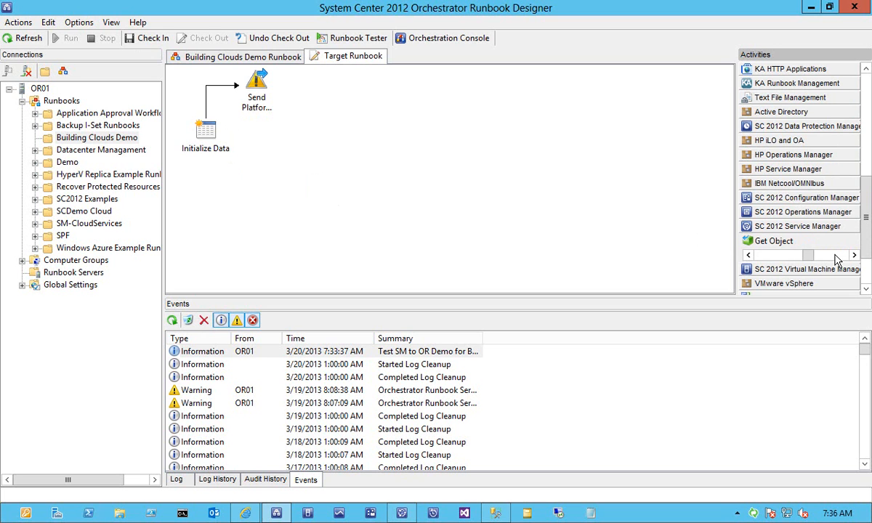
click(835, 256)
click(835, 256)
click(787, 254)
drag(758, 241, 243, 135)
drag(226, 138, 248, 151)
click(258, 143)
Set the Get Relationship connection to SC2012SP1-SM SM_Contoso and its object class to Runbook Automation Activity.
double_click(258, 143)
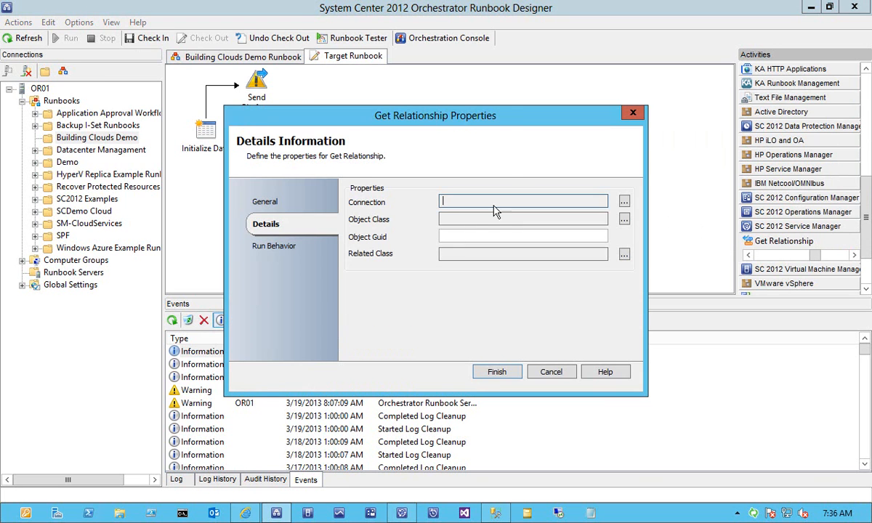
click(706, 200)
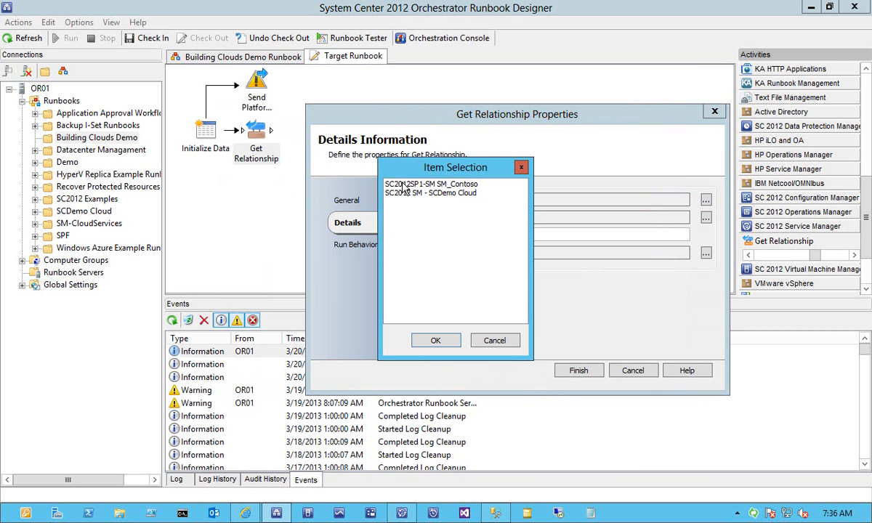
double_click(404, 189)
click(706, 218)
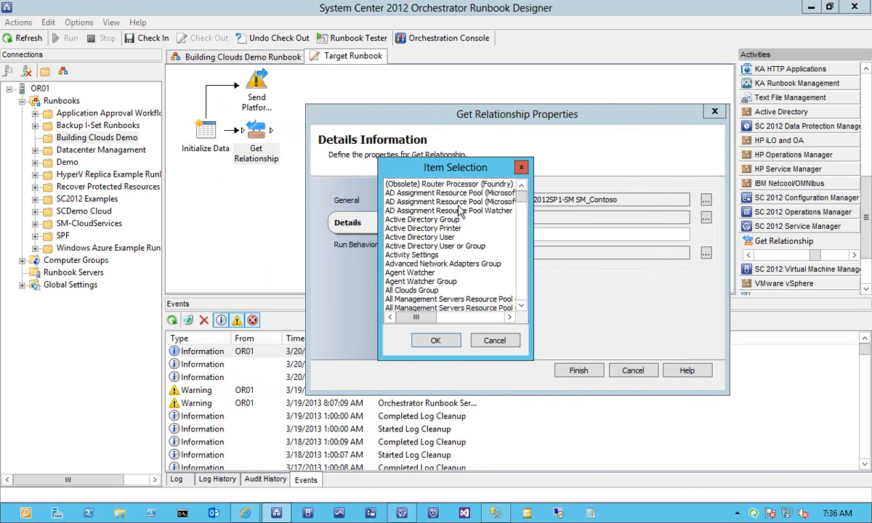
drag(522, 203, 522, 268)
click(422, 263)
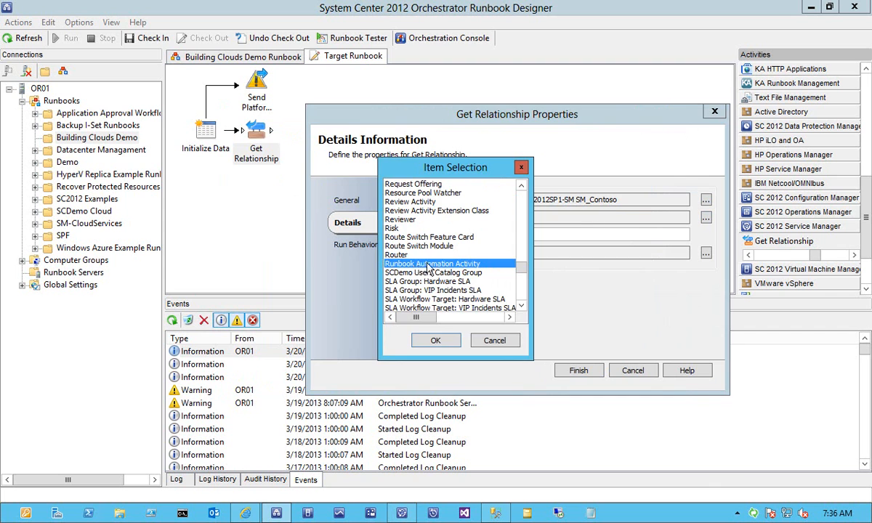
double_click(420, 265)
Subscribe the Get Relationship Object Guid to the ActivityGUID published by Initialize Data.
right_click(541, 232)
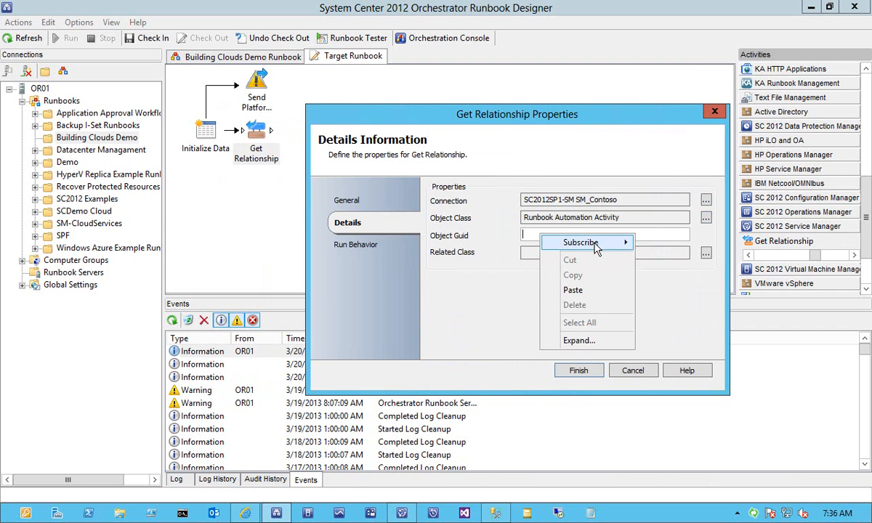
mouse_move(602, 242)
click(679, 243)
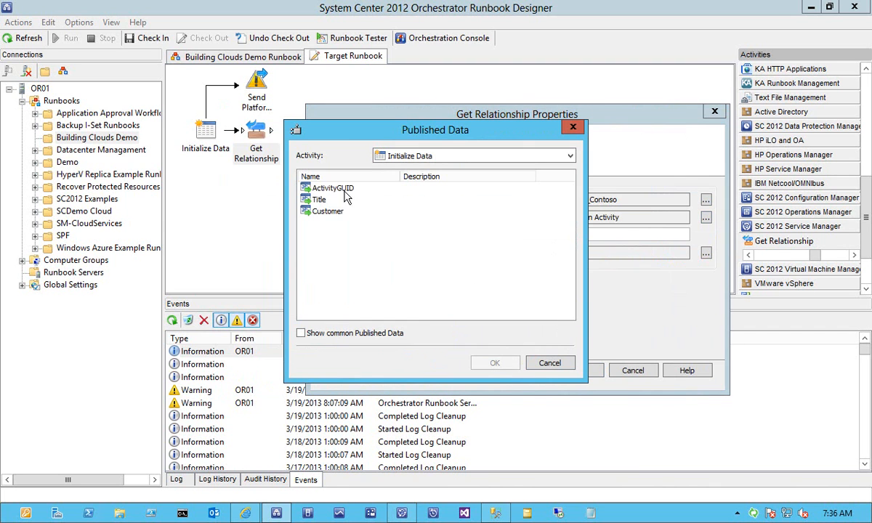
double_click(338, 202)
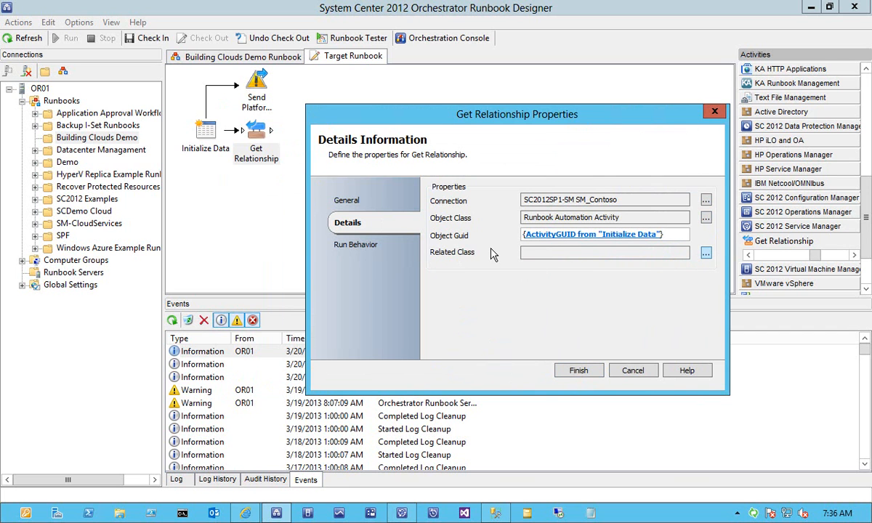
Set the Get Relationship activity's related class to Service Request and save its properties.
key(Return)
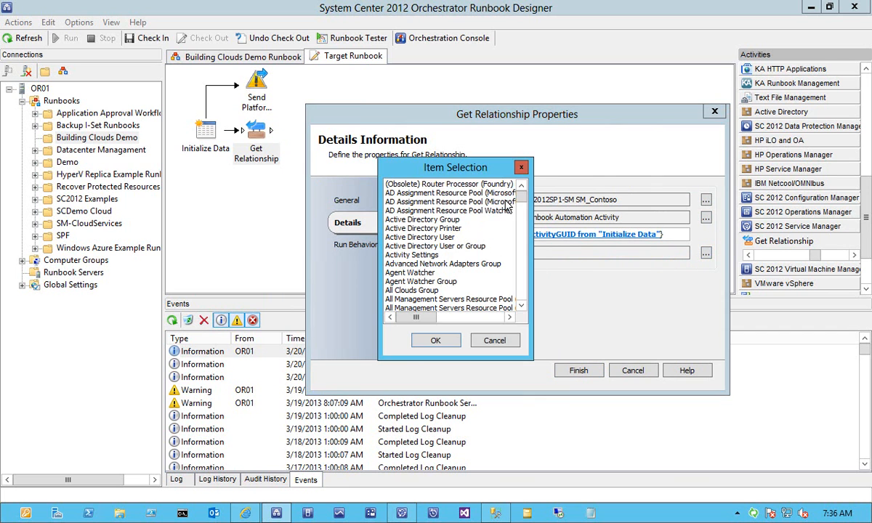
click(520, 234)
drag(520, 234, 524, 300)
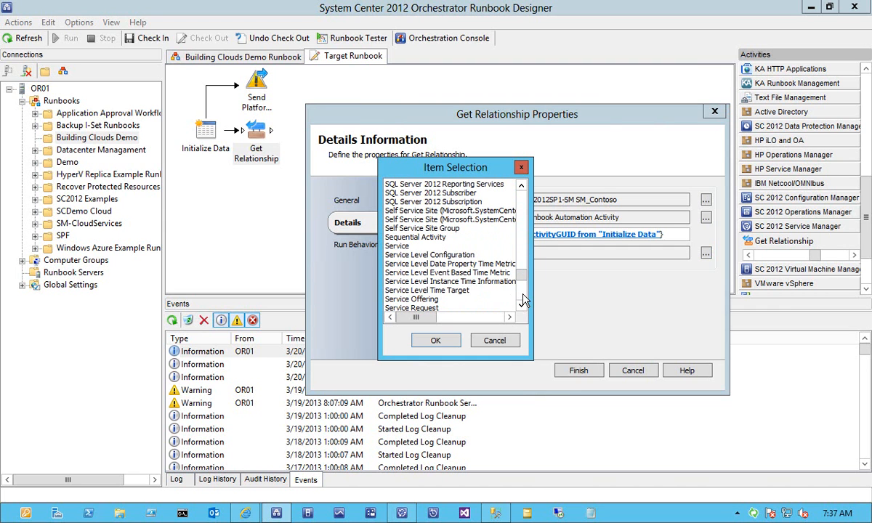
double_click(407, 307)
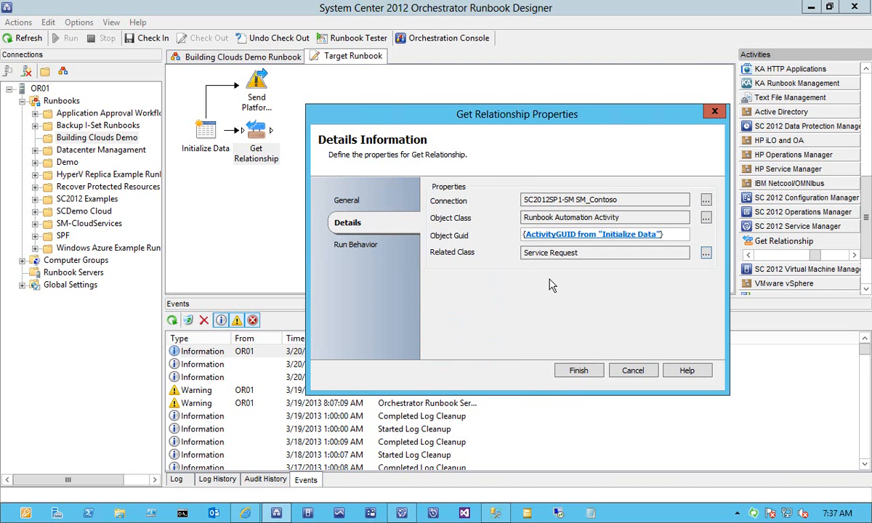
click(578, 371)
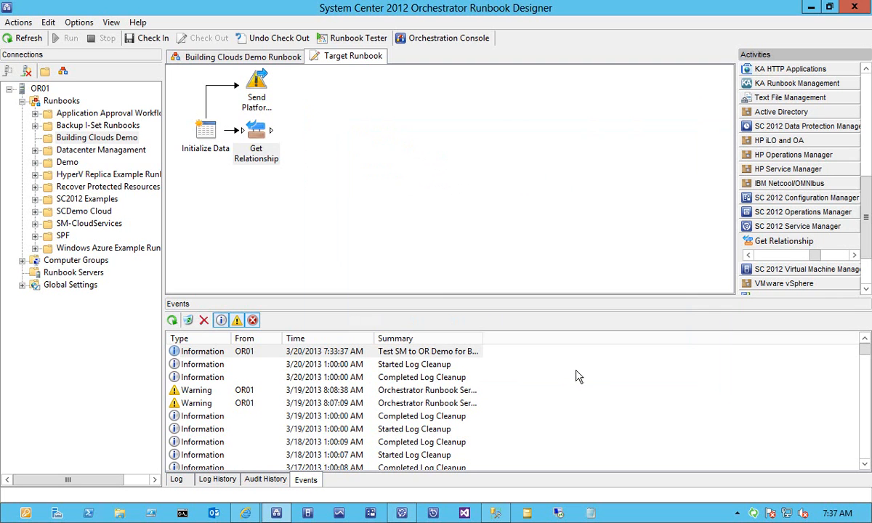
Rename the Get Relationship activity as Get SR GUID.
click(250, 153)
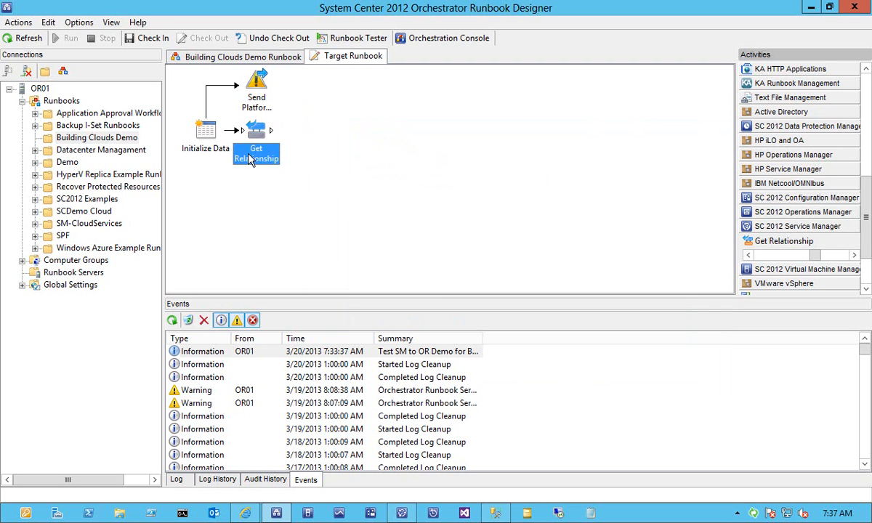
click(243, 155)
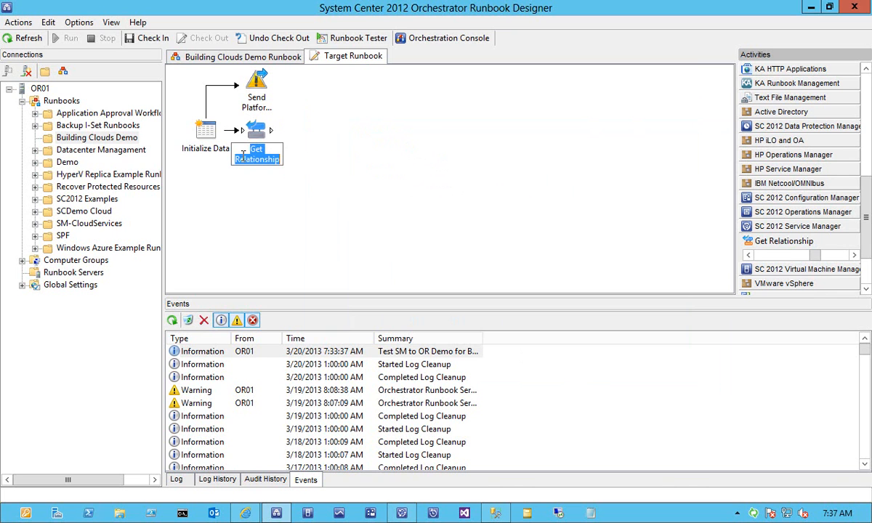
text(Get SR GUID)
key(Return)
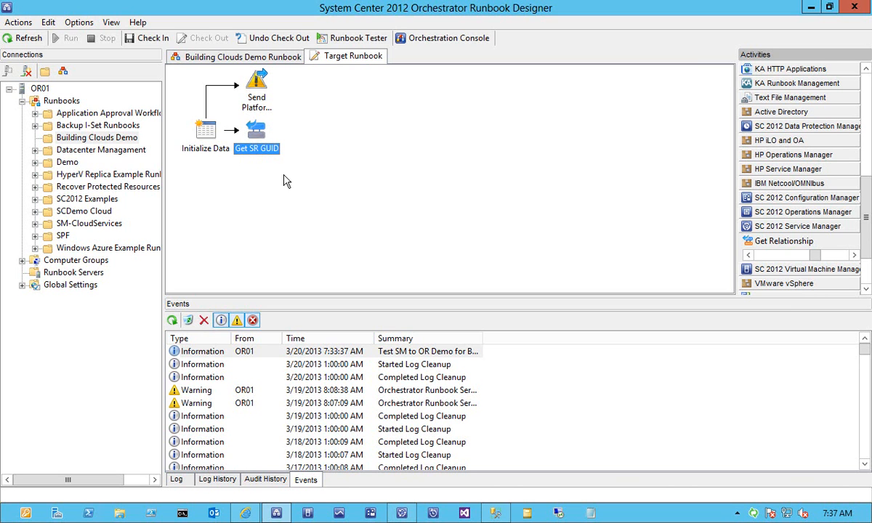
click(496, 218)
Add the SC 2012 Service Manager Update Object activity, link Get SR GUID to it, and rename it Update SR.
click(843, 256)
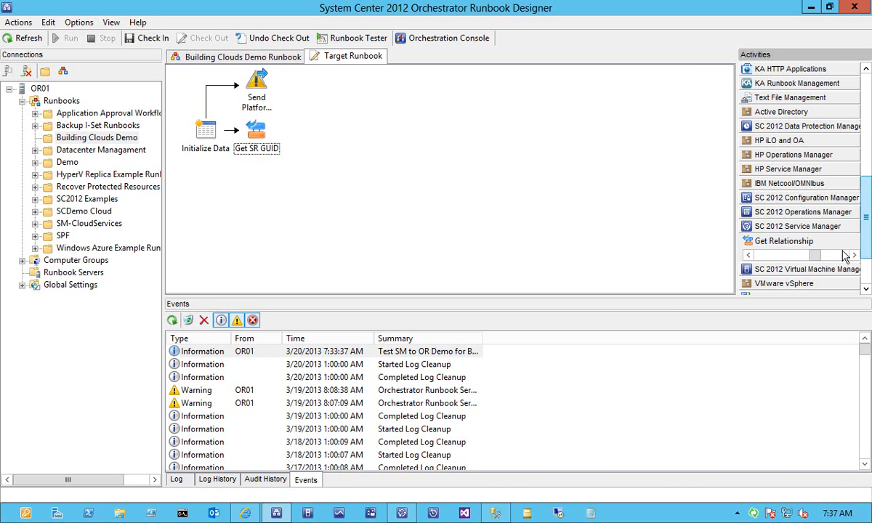
mouse_move(839, 255)
mouse_down()
mouse_move(733, 255)
mouse_move(855, 260)
mouse_up()
drag(746, 239, 308, 142)
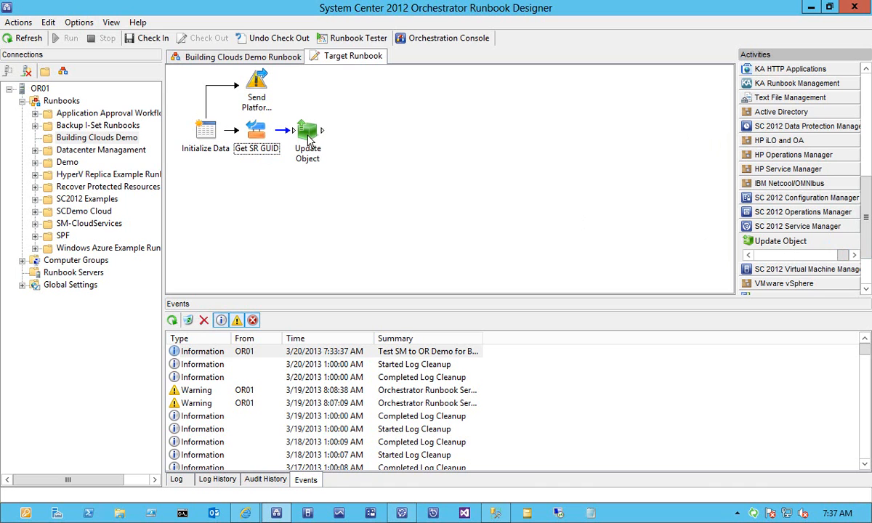
click(308, 141)
click(309, 158)
text(Update SR)
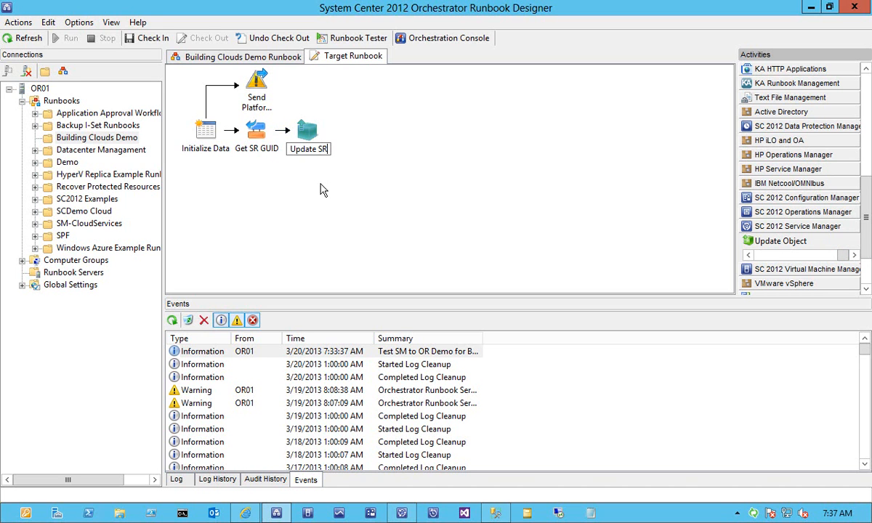
key(Return)
Set the Update SR connection to SC2012SP1-SM SM_Contoso and its class to Service Request.
double_click(311, 138)
click(401, 219)
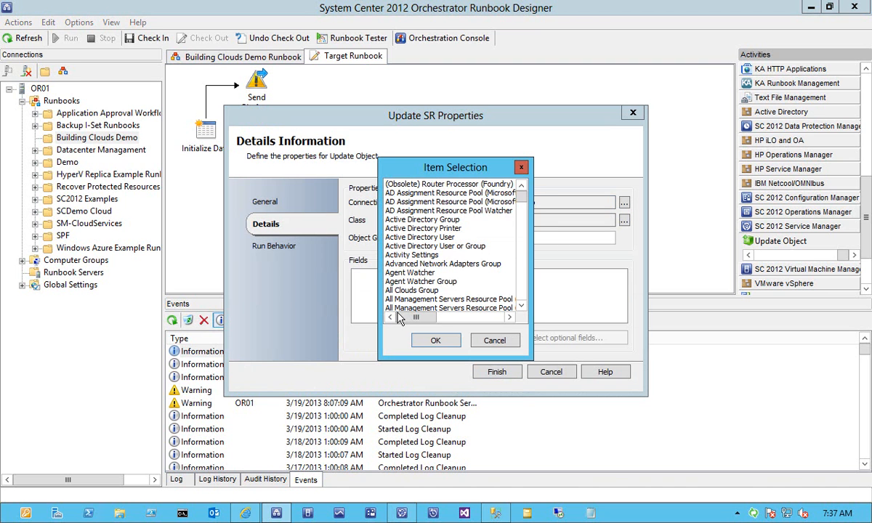
drag(524, 200, 523, 278)
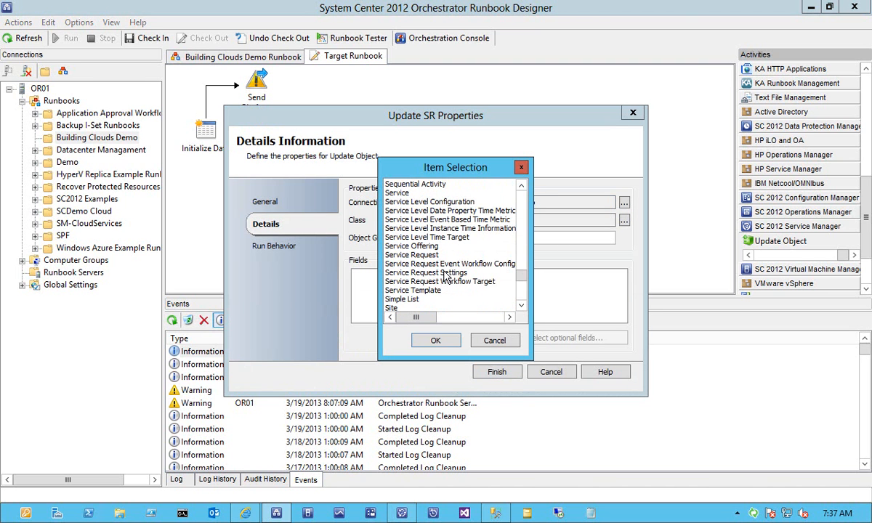
click(478, 255)
double_click(478, 257)
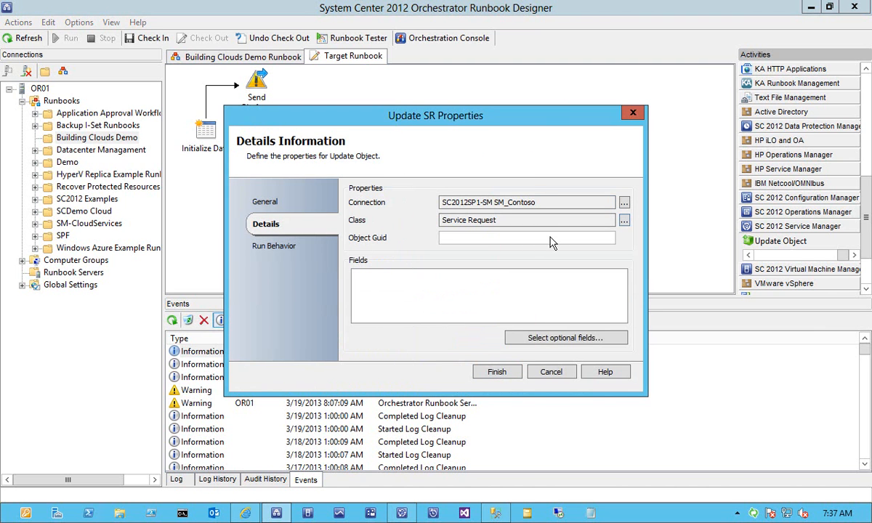
Subscribe the Update SR Object Guid to the Related Object Guid published by Get SR GUID.
right_click(559, 243)
mouse_move(592, 244)
click(672, 245)
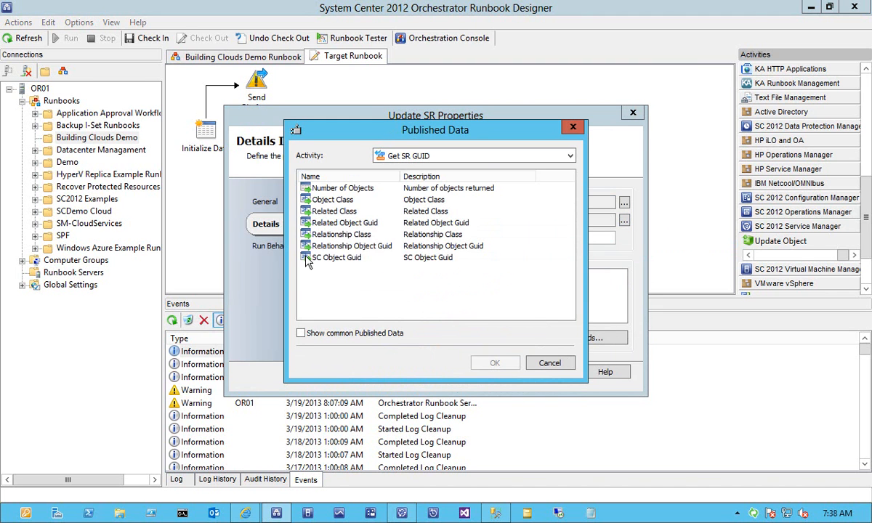
double_click(373, 224)
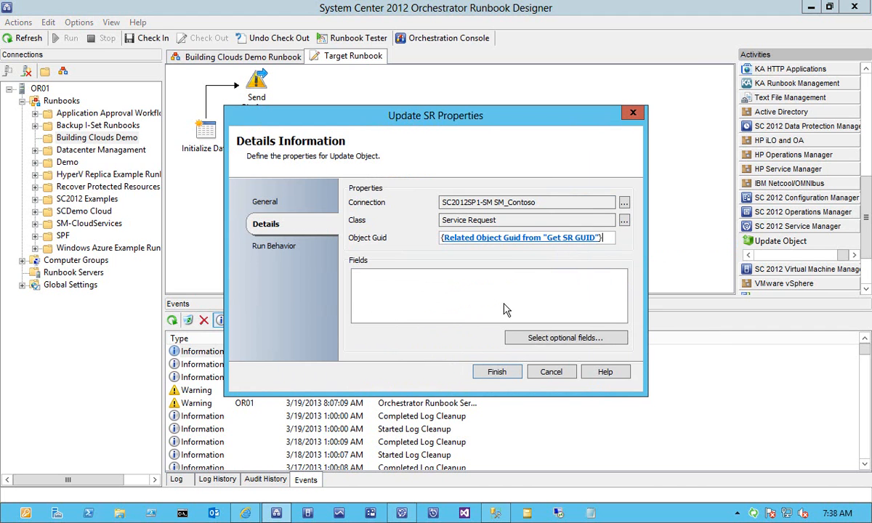
Add the optional Description field to Update SR with the text "The Runbook Executed Successfully".
click(567, 338)
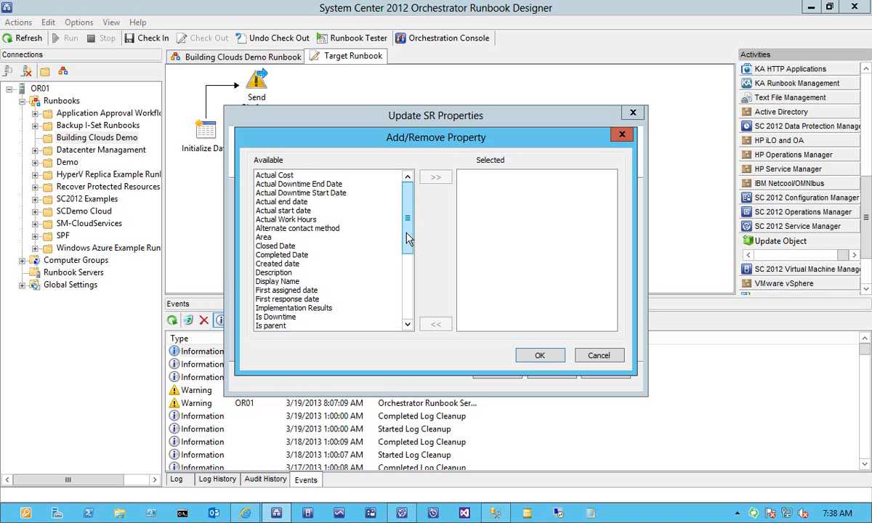
drag(407, 243, 388, 304)
scroll(283, 236, up, 4)
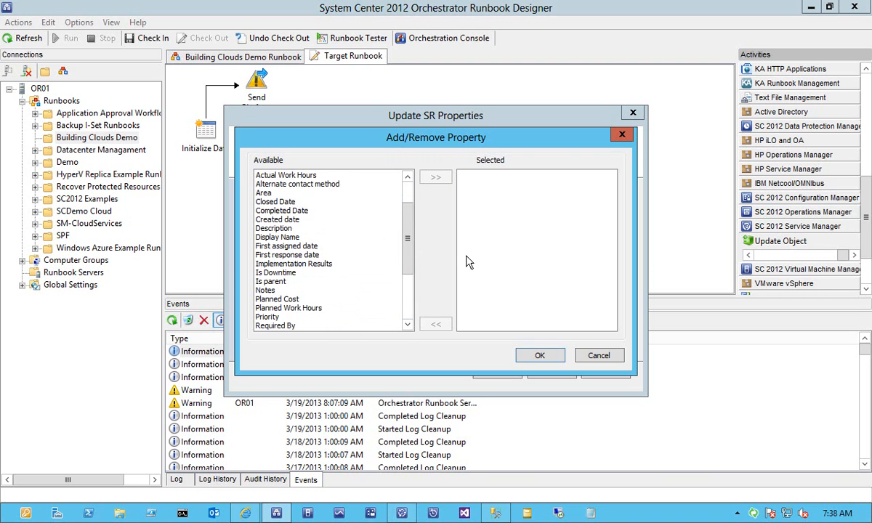
click(540, 356)
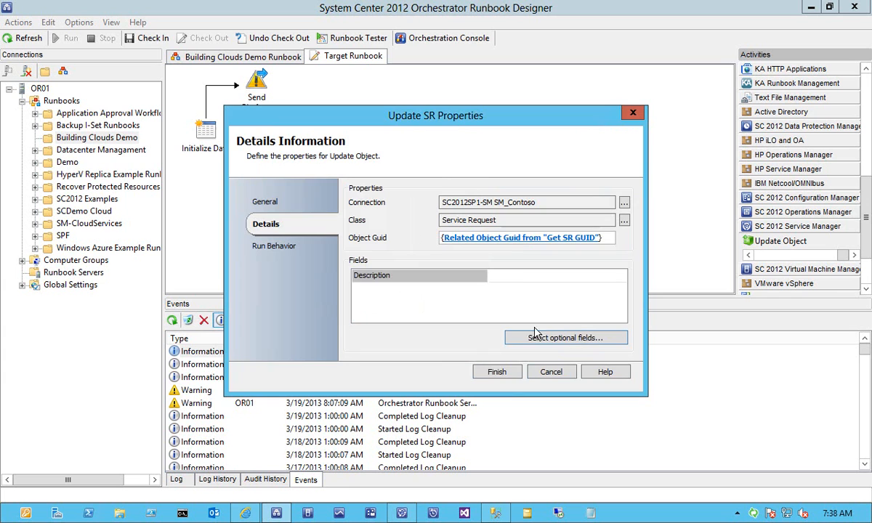
click(522, 276)
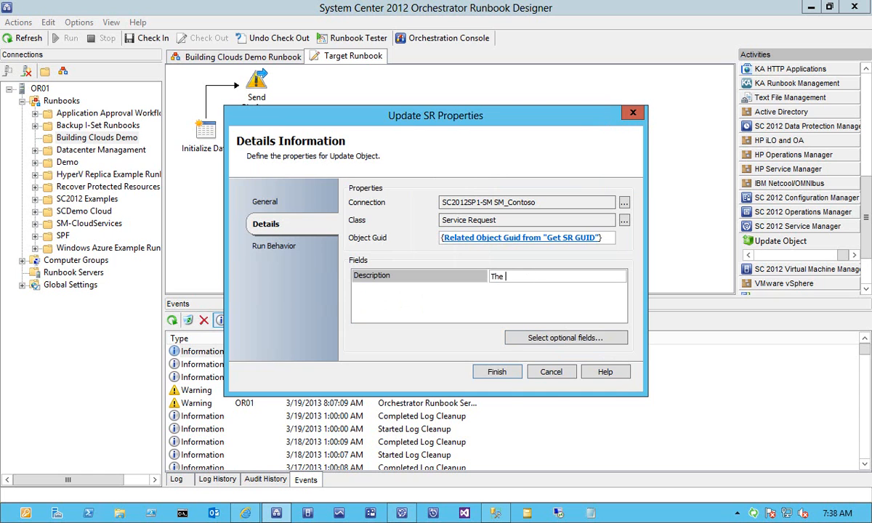
text(The Runbook Executed Successfully)
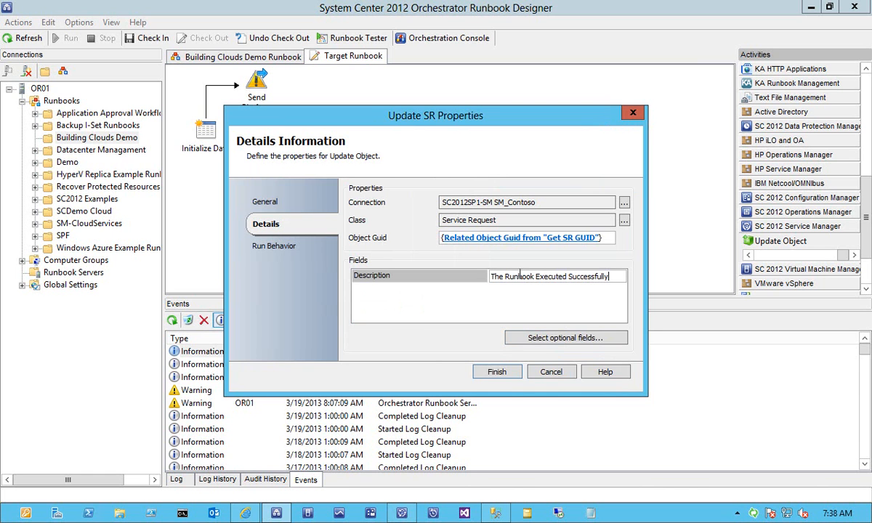
Extend the Description with "at" and the Activity end time published by Initialize Data, and save the Update SR properties.
right_click(526, 278)
click(536, 363)
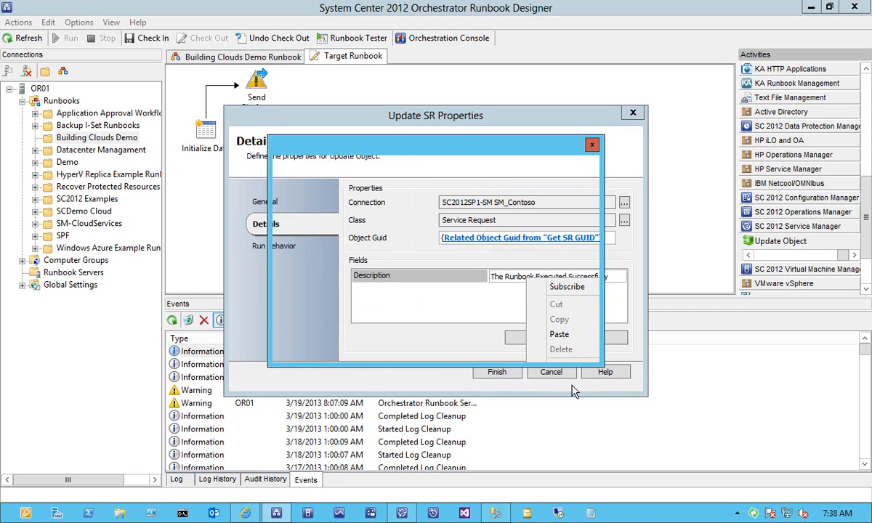
click(474, 183)
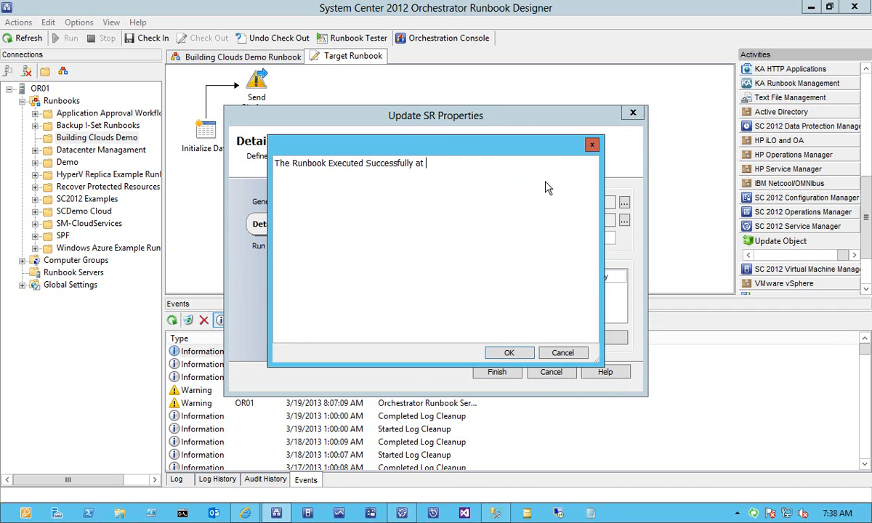
right_click(510, 170)
mouse_move(537, 173)
click(587, 177)
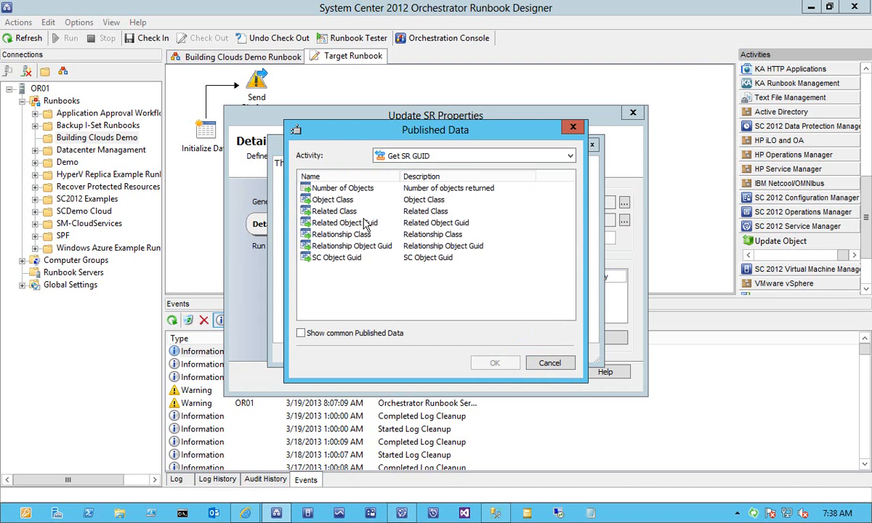
click(396, 155)
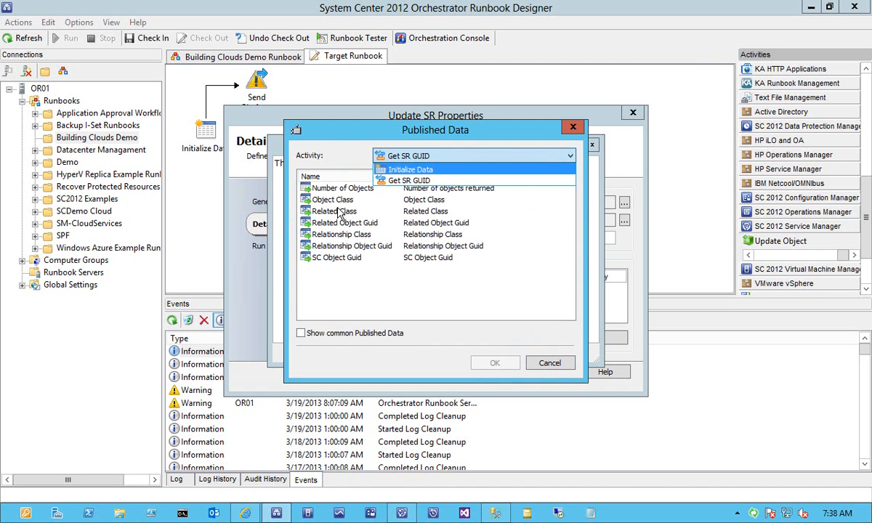
click(361, 168)
click(324, 333)
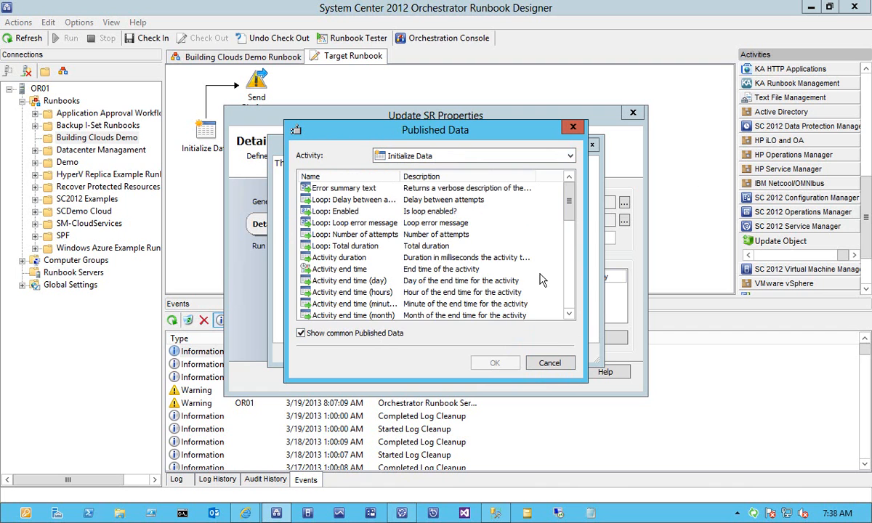
double_click(346, 268)
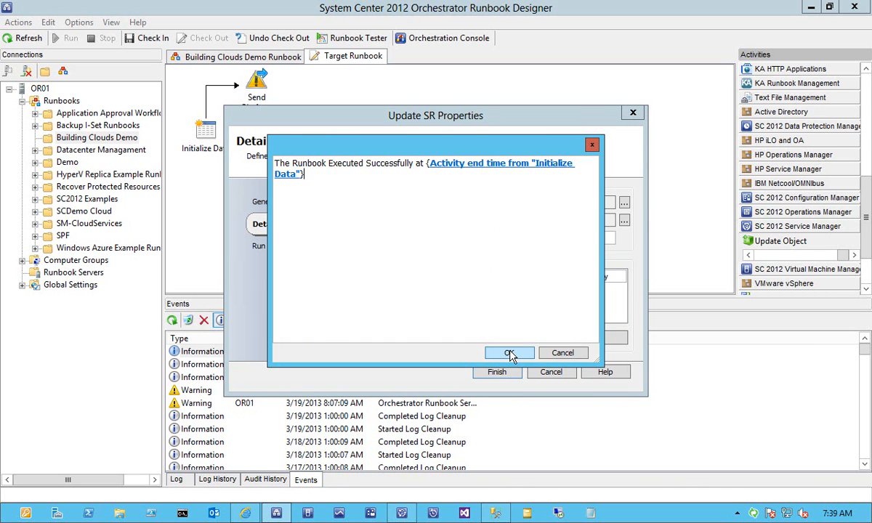
click(509, 353)
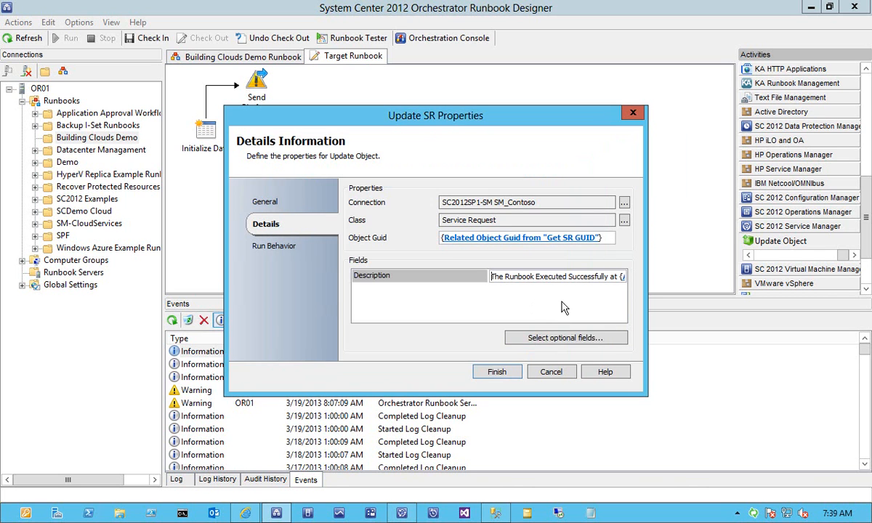
click(496, 372)
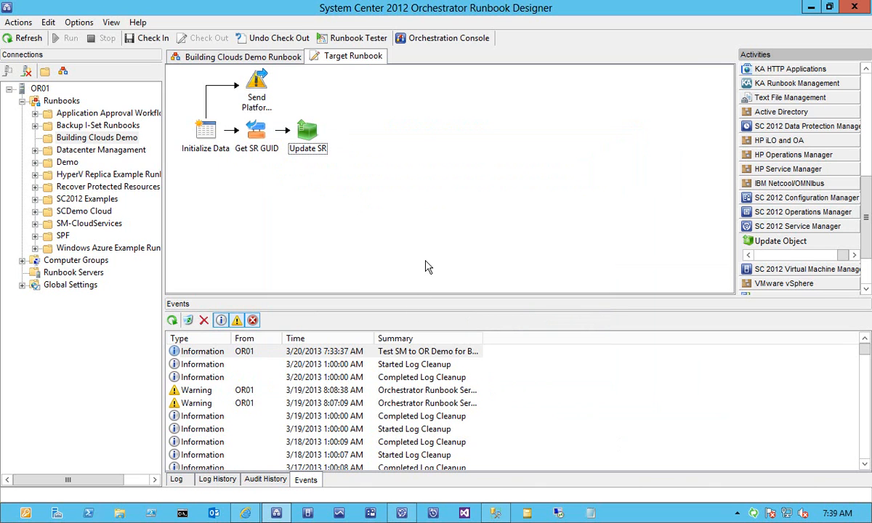
Add another SC 2012 Service Manager Get Relationship activity, link Update SR to it, and open its properties.
click(771, 256)
click(770, 256)
click(770, 256)
click(771, 256)
click(771, 256)
click(771, 256)
click(807, 255)
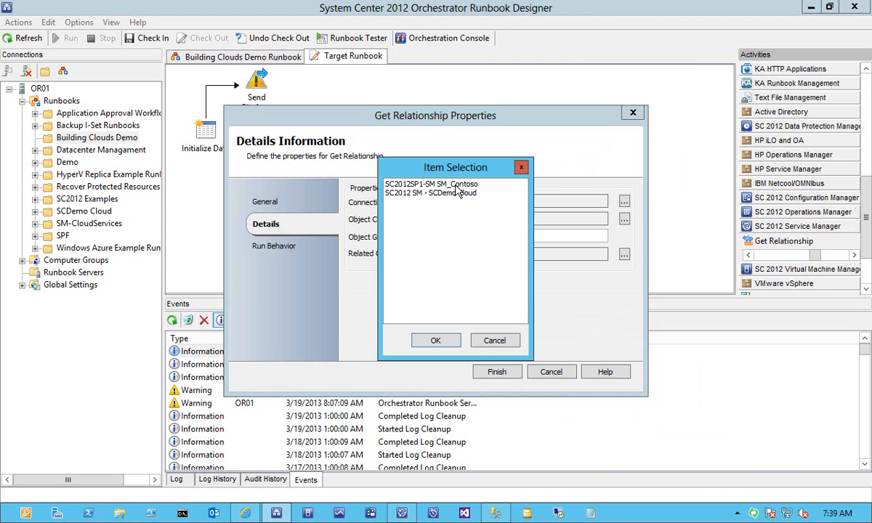
Set the new Get Relationship activity's connection to SC2012SP1-SM SM_Contoso and its object class to Service Request.
double_click(456, 185)
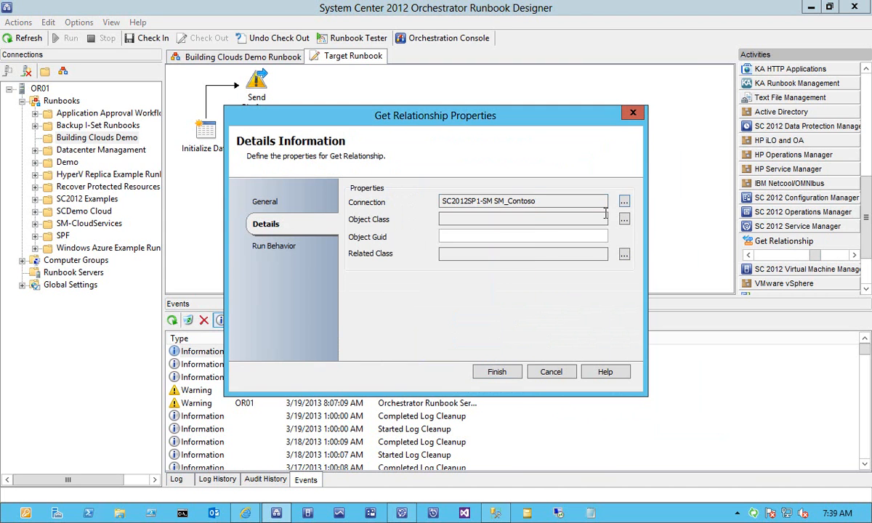
click(623, 220)
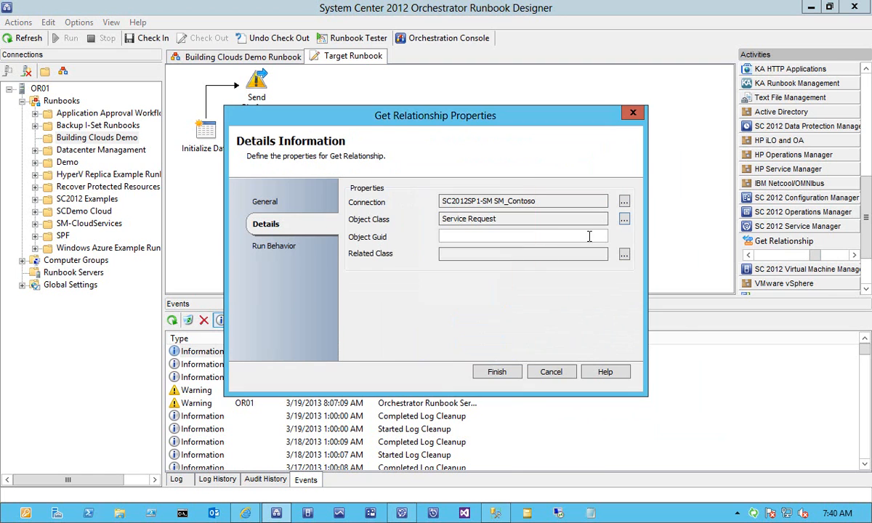
Subscribe the new Get Relationship activity's Object Guid to the SC Object Guid published by Update SR.
right_click(554, 221)
mouse_move(619, 229)
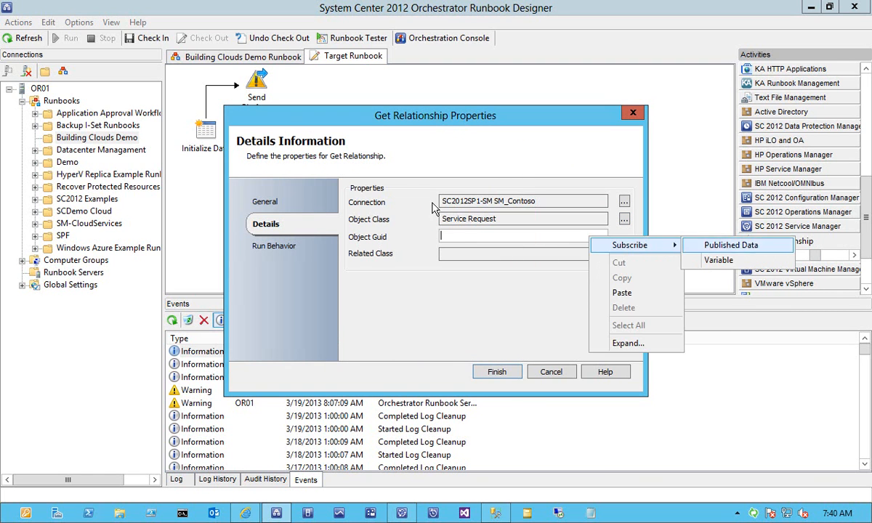
click(683, 231)
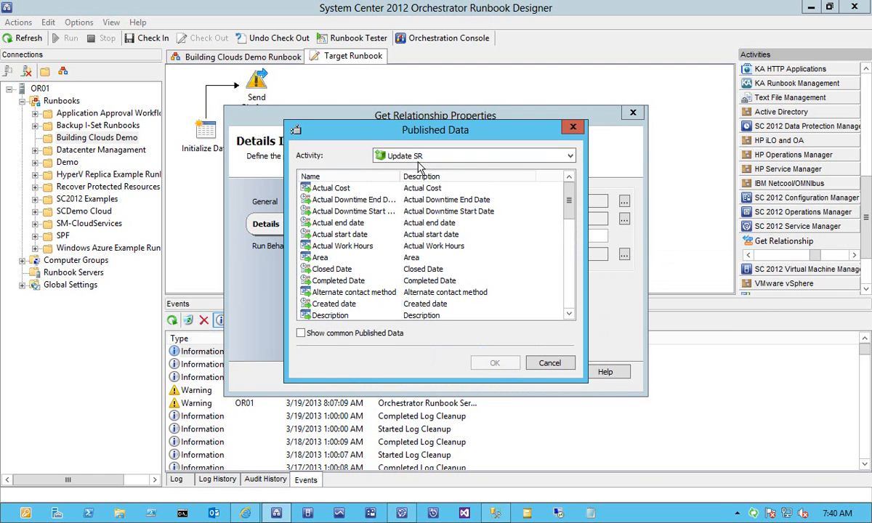
drag(571, 216, 571, 289)
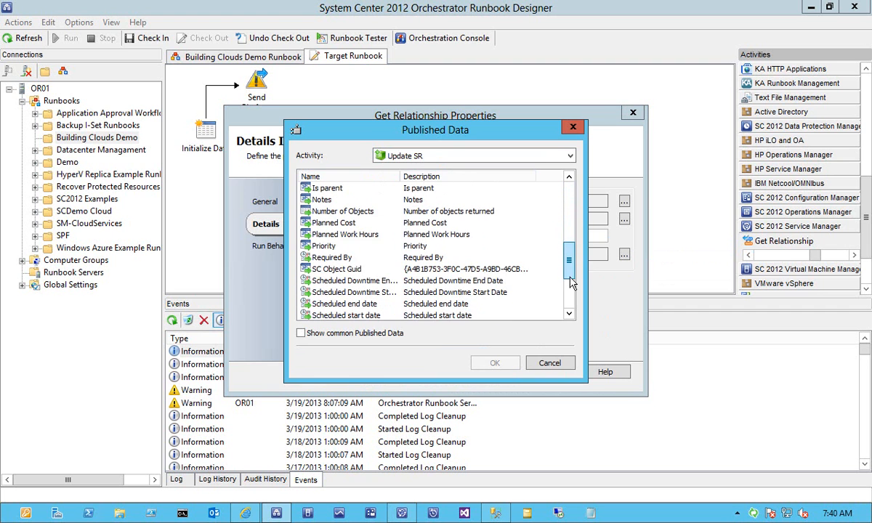
double_click(342, 269)
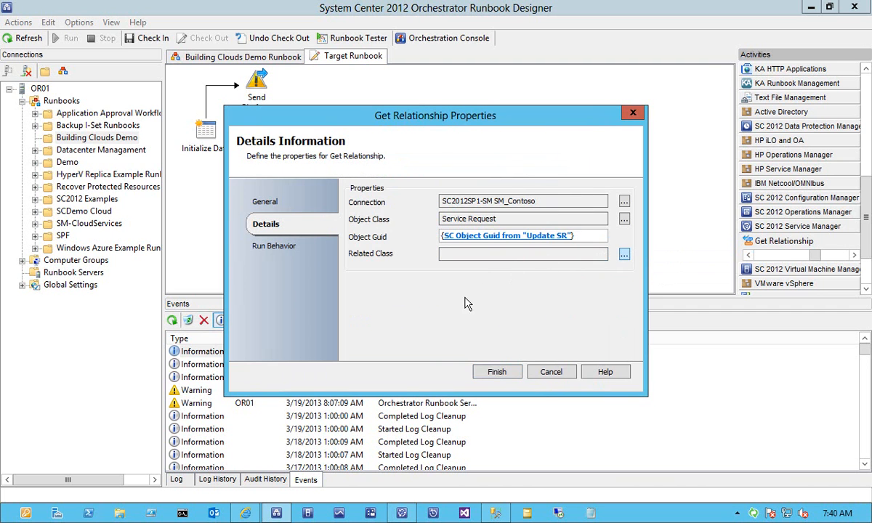
Set the Get Relationship activity's related class to Manual Activity and save its properties.
drag(523, 198, 522, 237)
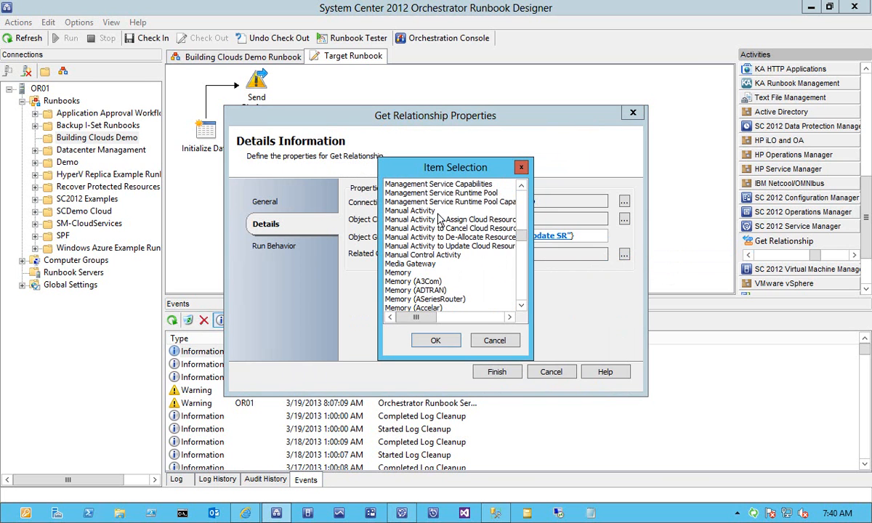
double_click(409, 210)
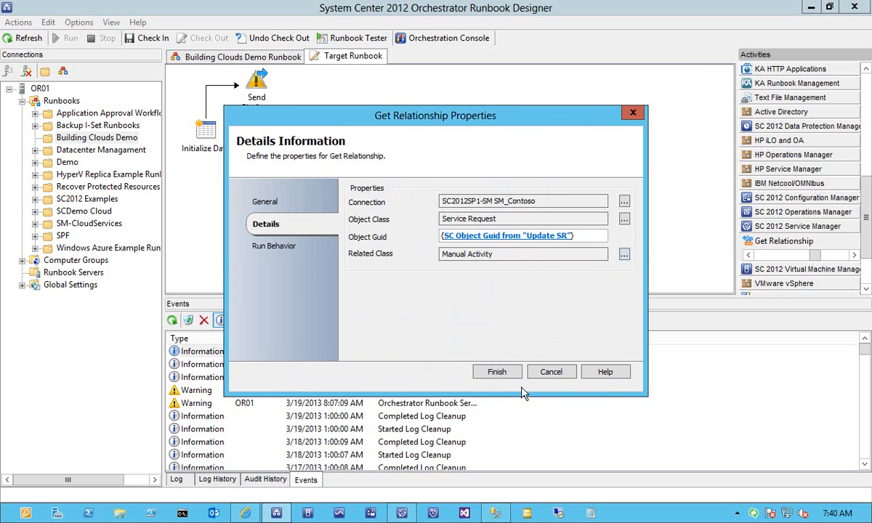
click(486, 373)
Rename the new Get Relationship activity as Get MA GUID.
click(370, 162)
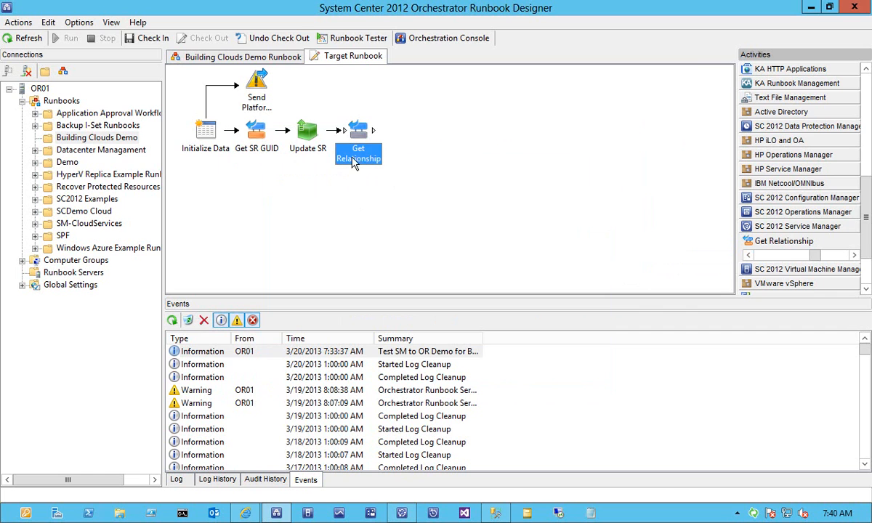
click(363, 165)
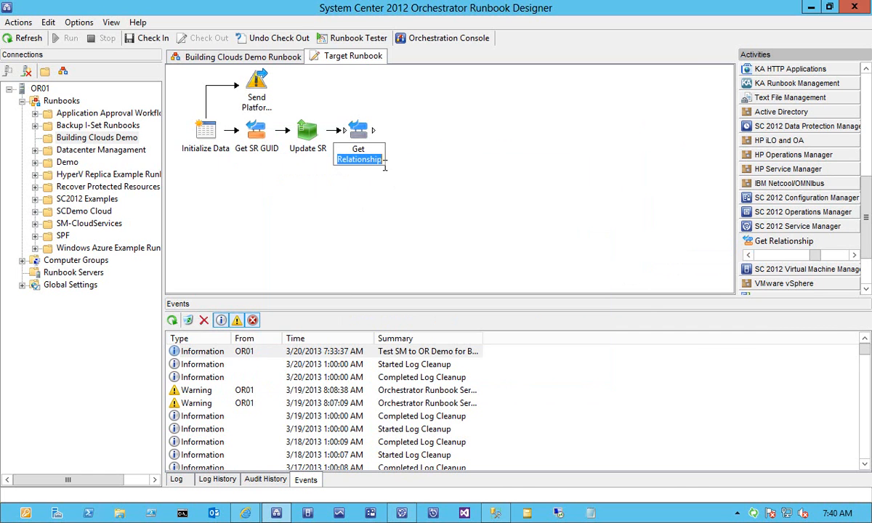
text(MA GUID)
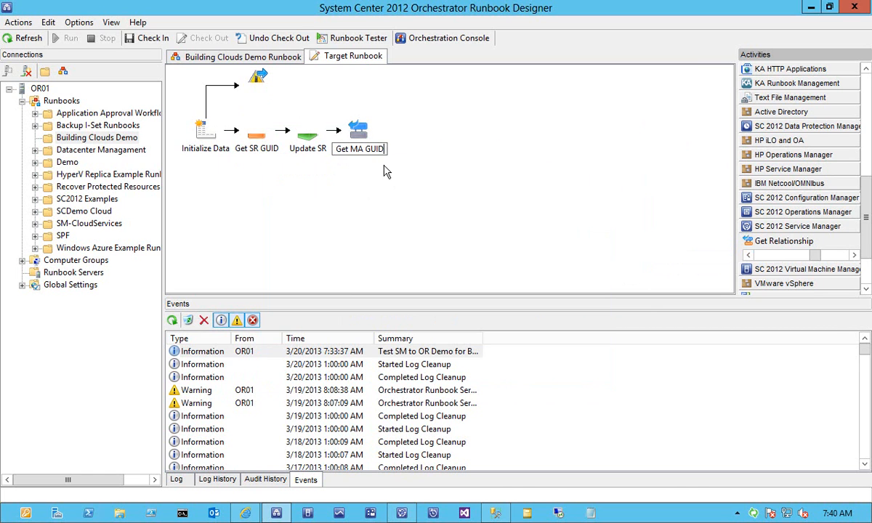
key(Return)
Add an SC 2012 Service Manager Update Activity after Get MA GUID, link Get MA GUID to it, and open its properties.
click(844, 255)
click(845, 256)
click(842, 255)
click(809, 255)
mouse_move(766, 243)
mouse_down()
mouse_move(353, 156)
mouse_move(403, 122)
mouse_move(407, 129)
mouse_move(392, 130)
mouse_move(406, 132)
mouse_up()
double_click(408, 133)
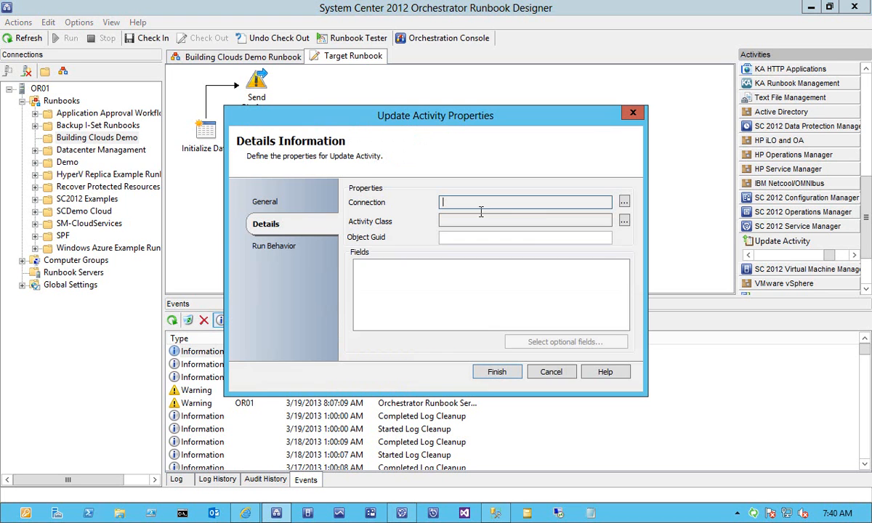
Set the Update Activity's connection to SC2012SP1-SM SM_Contoso and its activity class to Manual Activity.
click(623, 202)
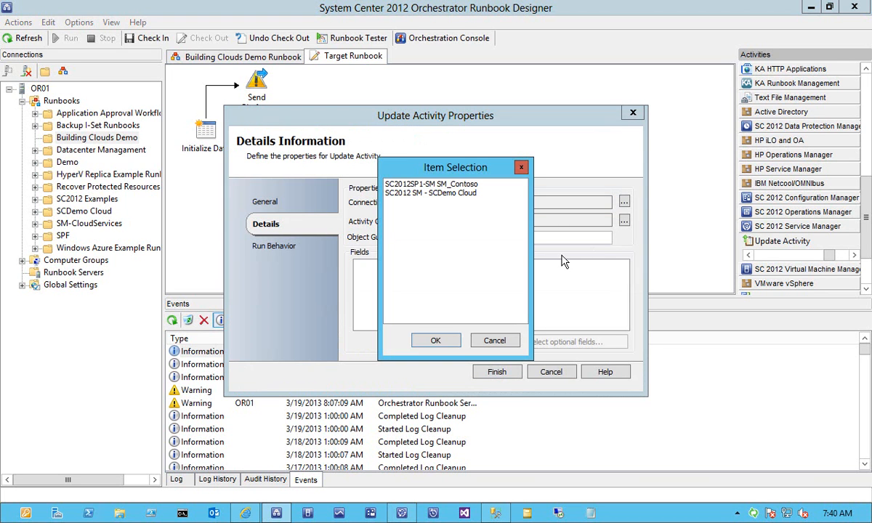
double_click(470, 186)
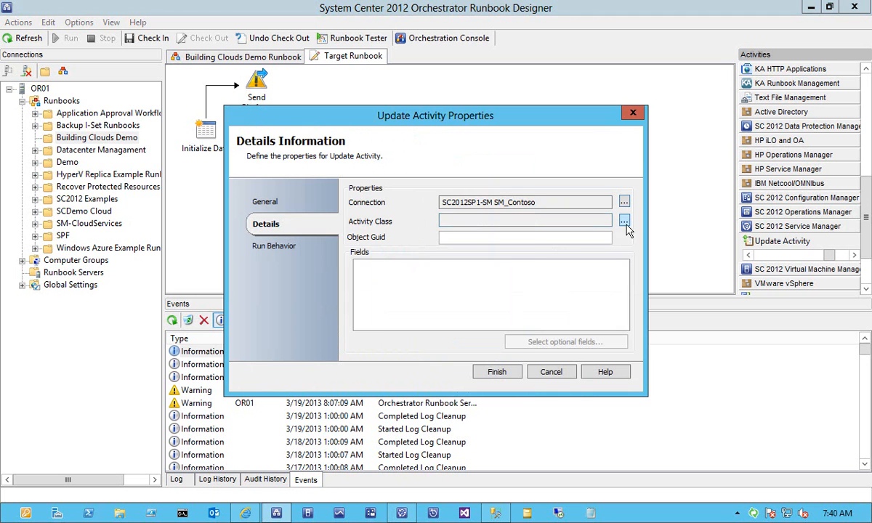
click(624, 220)
drag(522, 223, 523, 234)
double_click(410, 267)
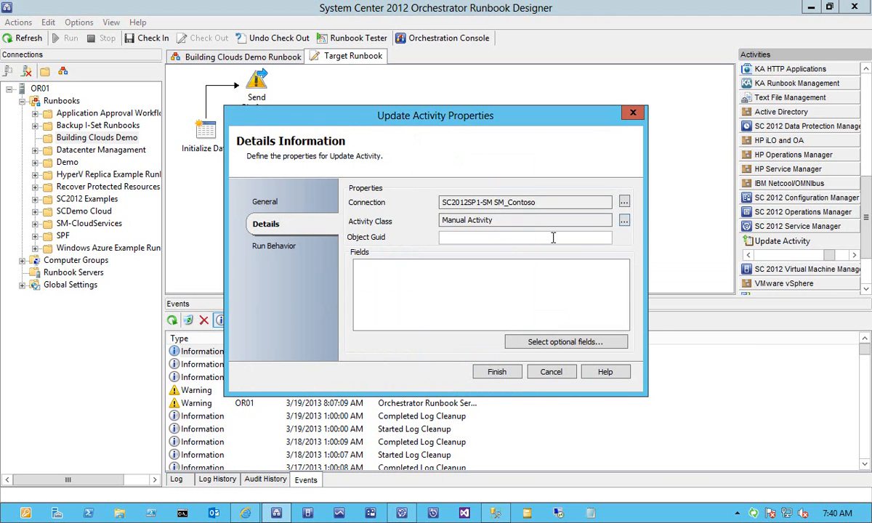
Subscribe the Update Activity's Object Guid to the Related Object Guid published by Get MA GUID.
right_click(555, 236)
mouse_move(587, 241)
click(638, 241)
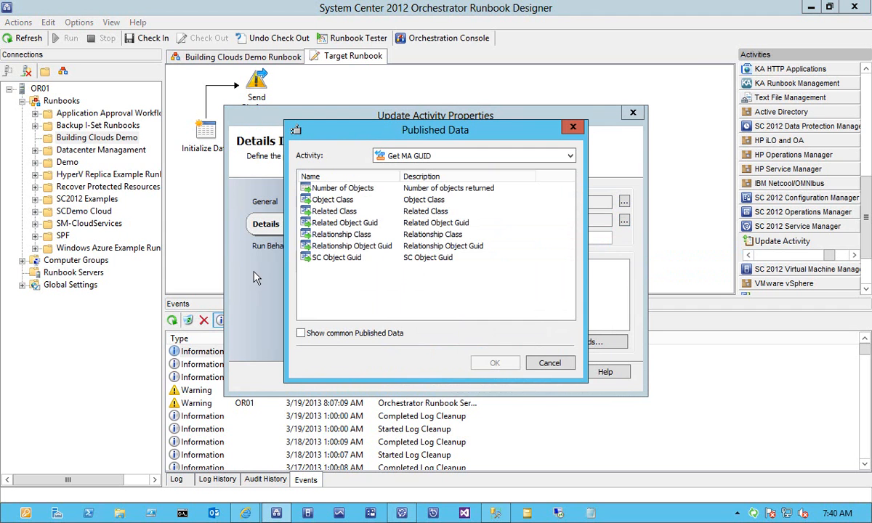
double_click(349, 223)
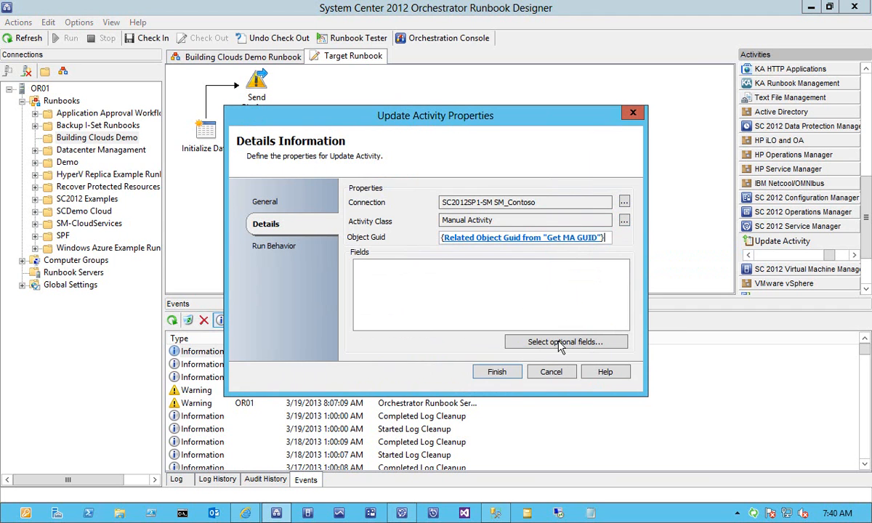
Add the optional Status field to the Update Activity and set it to Completed.
click(574, 341)
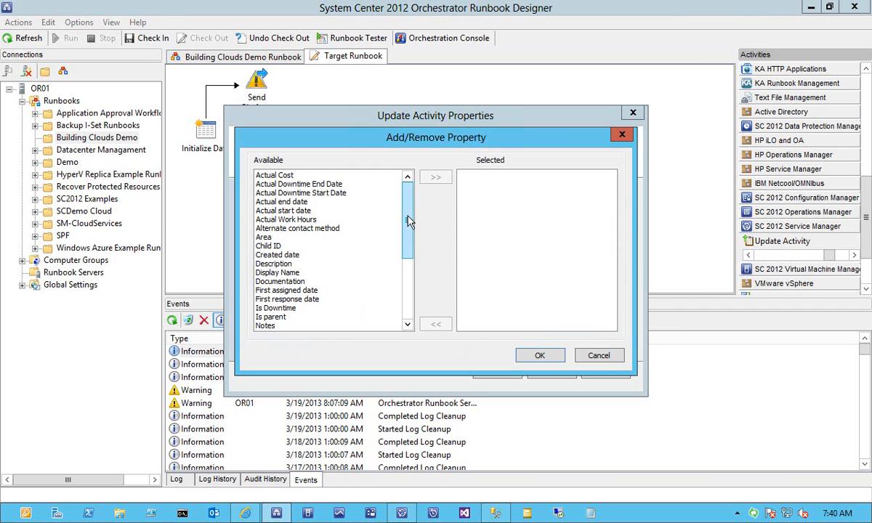
drag(409, 230, 407, 289)
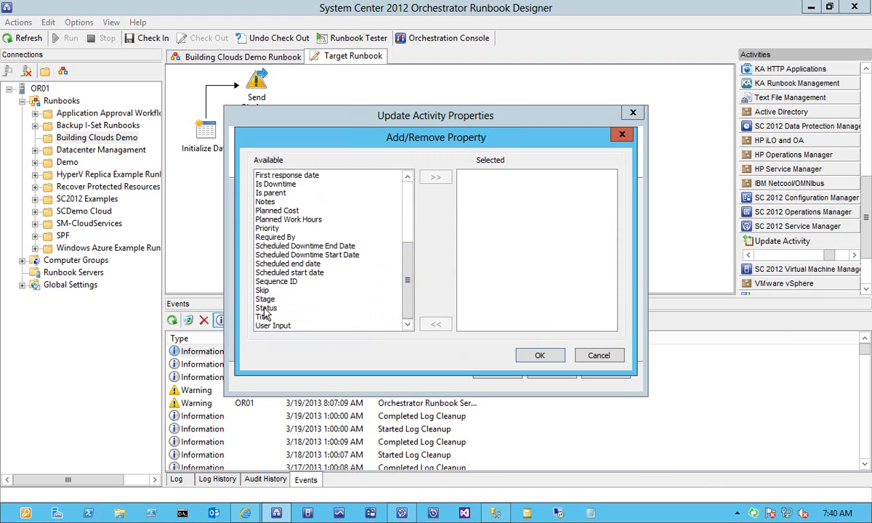
double_click(269, 308)
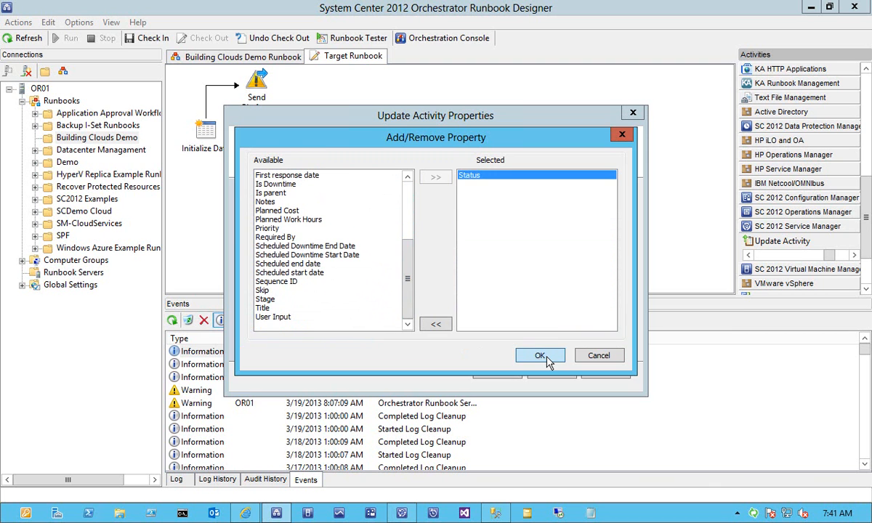
click(541, 356)
click(613, 269)
click(622, 268)
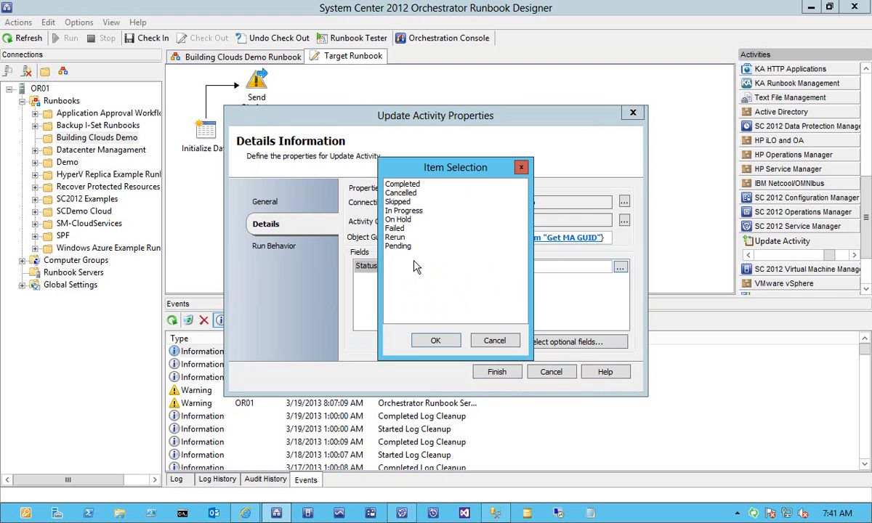
click(418, 186)
double_click(418, 186)
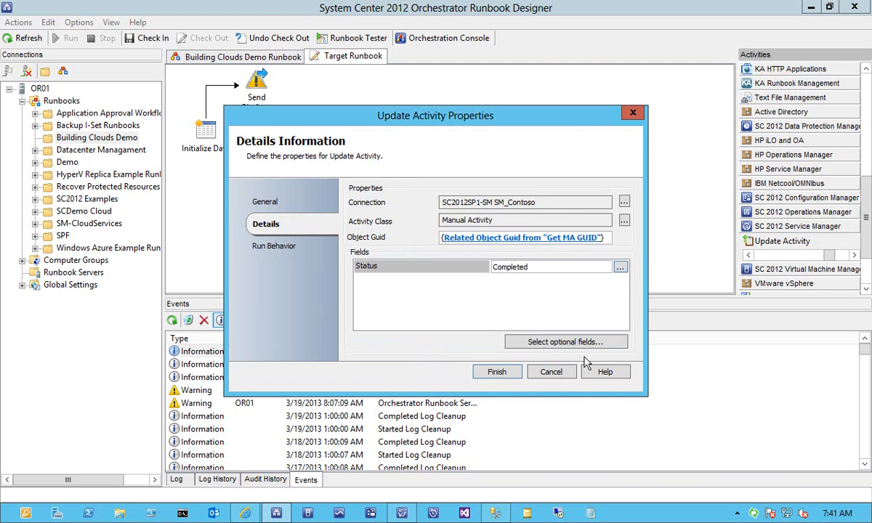
Add the optional Description field with the text "Closing MA to close" and save the Update Activity properties.
click(574, 341)
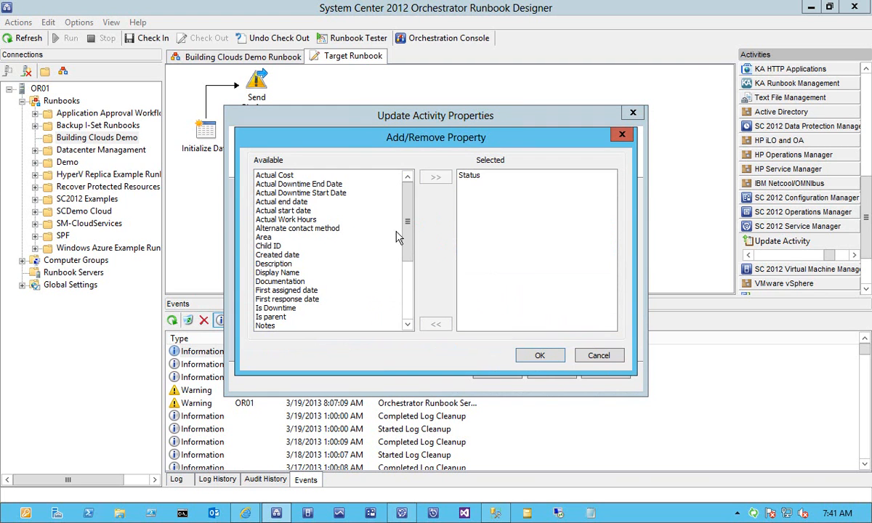
double_click(279, 263)
click(544, 356)
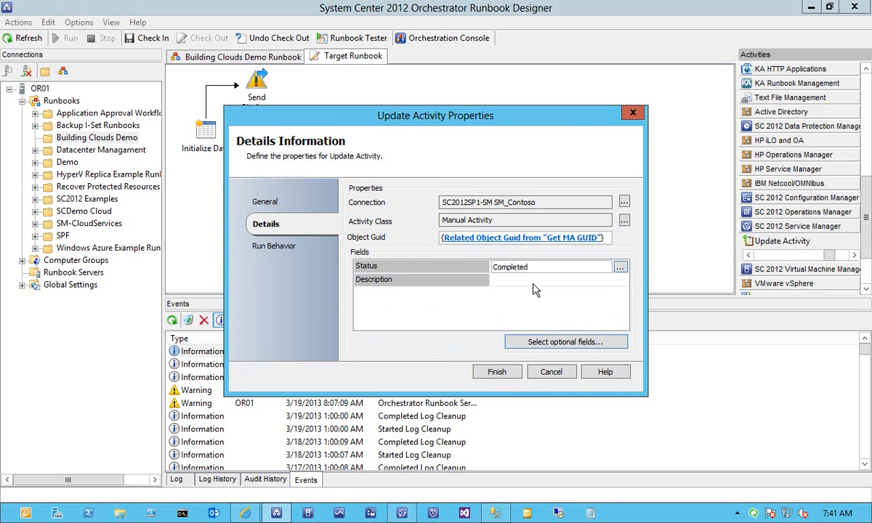
click(543, 282)
text(Closu)
key(BackSpace)
text(ing MA)
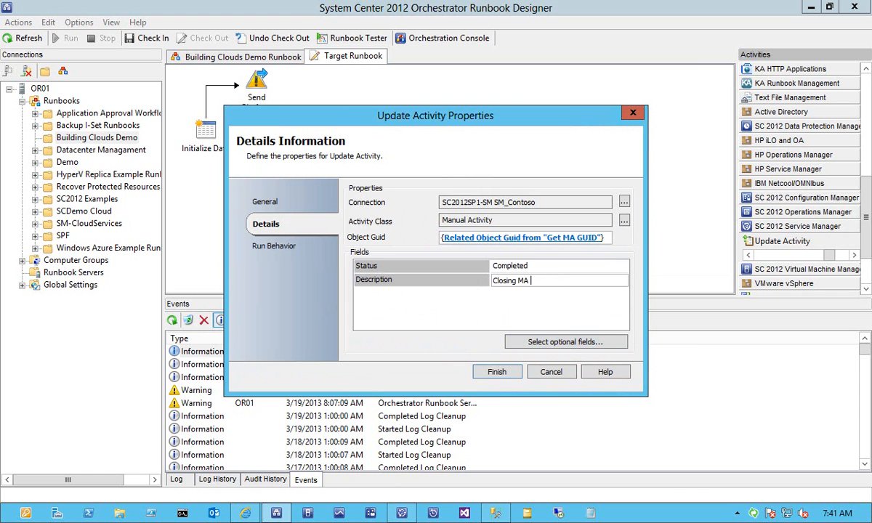
text( to close)
click(501, 373)
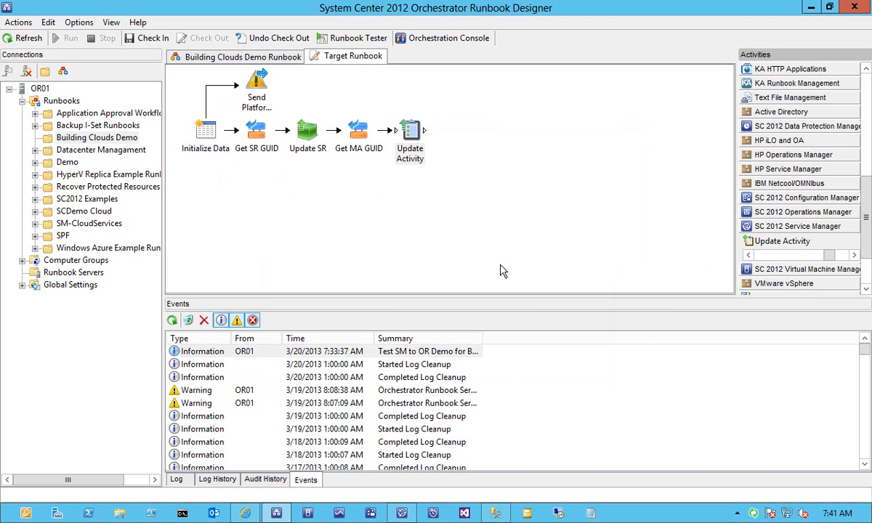
Rename the Update Activity as "Update MA for Complete".
click(414, 158)
click(416, 160)
text(Upda)
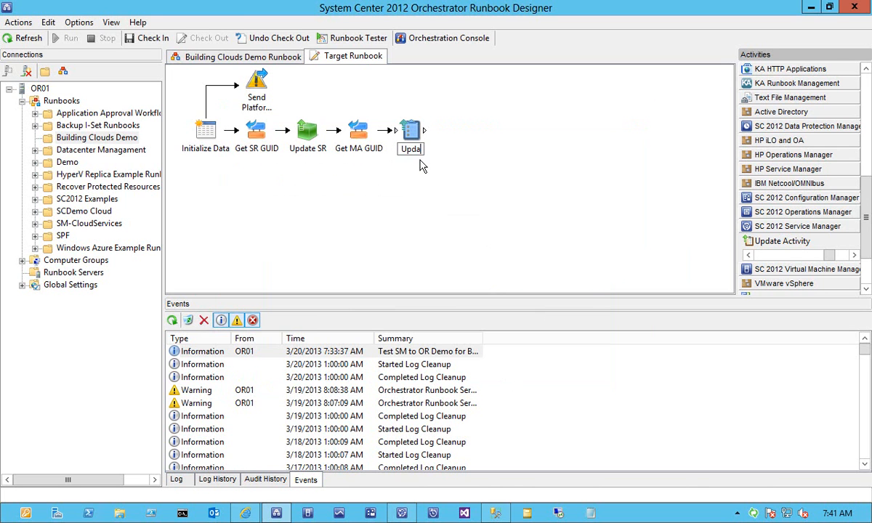
text(te MA for Complete)
click(508, 189)
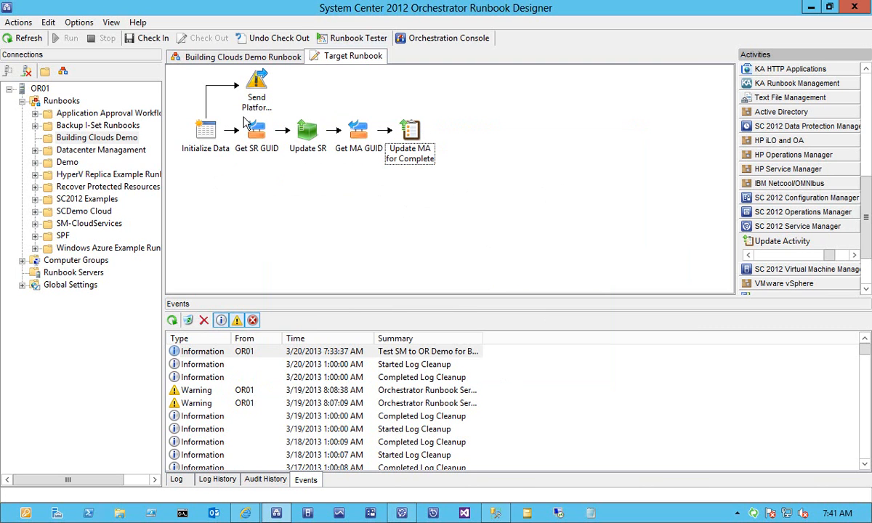
Copy the activity GUID from the details of the "Test SM to OR Demo" event and open the Target Runbook in the Runbook Tester.
double_click(428, 351)
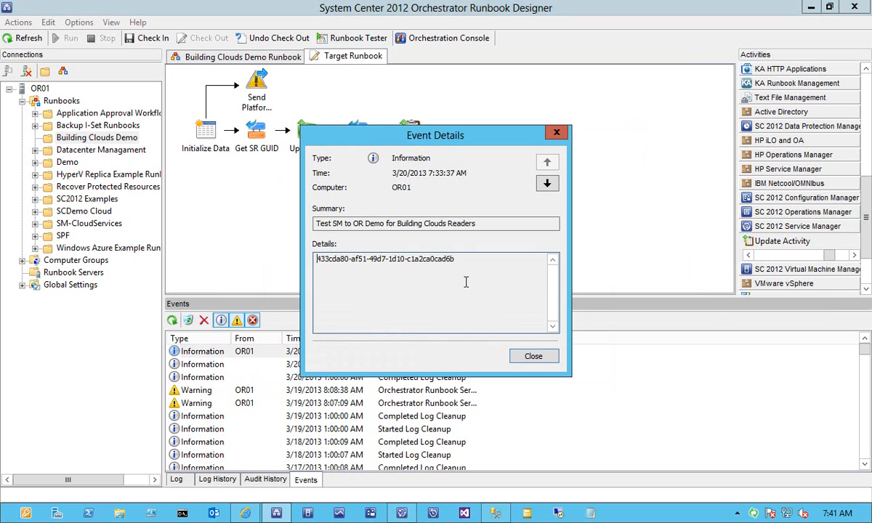
key(ctrl+a)
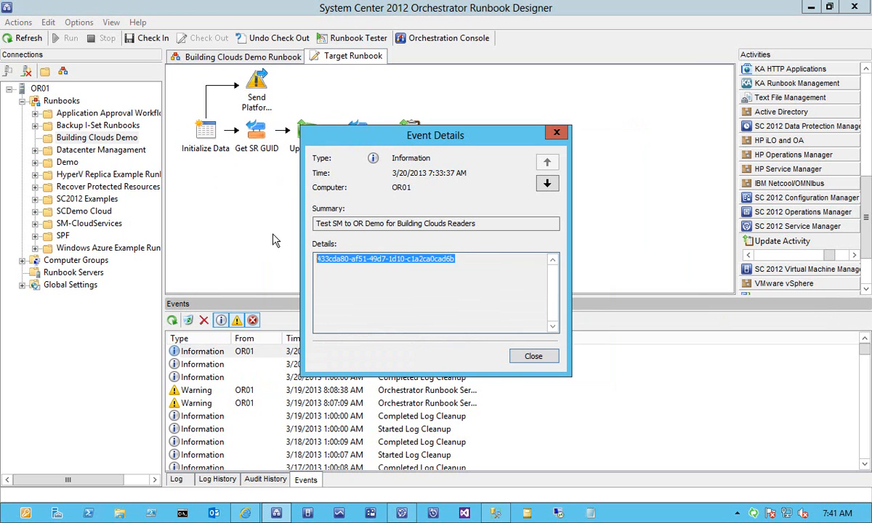
click(531, 355)
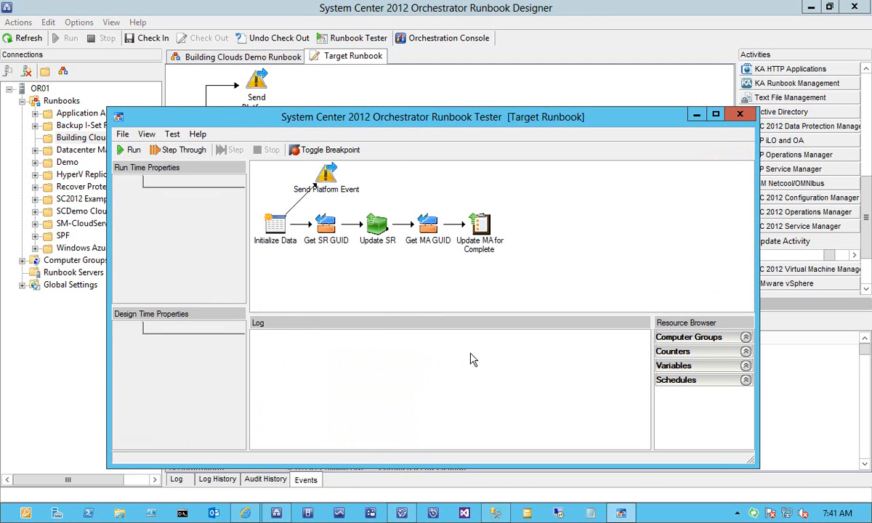
Start a step-through test of the Target Runbook with the copied GUID as ActivityGUID, leaving Title and Customer empty.
click(163, 149)
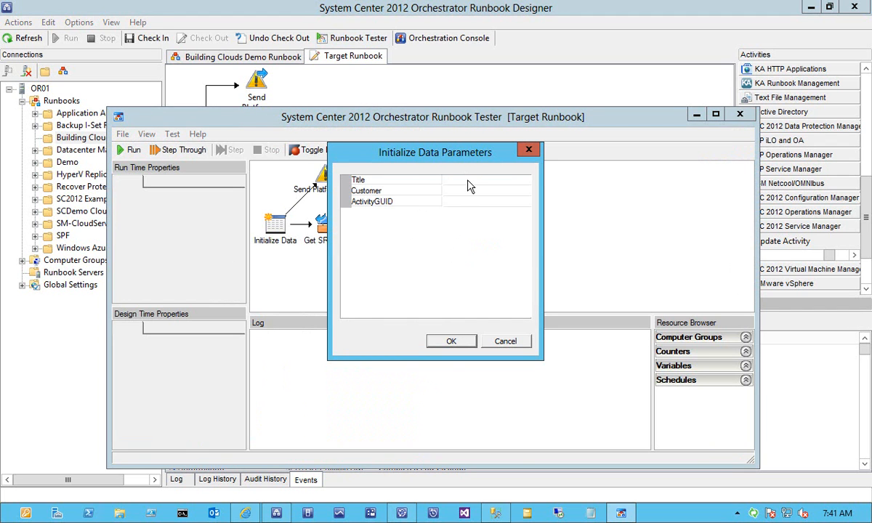
click(468, 181)
key(Tab)
key(Tab)
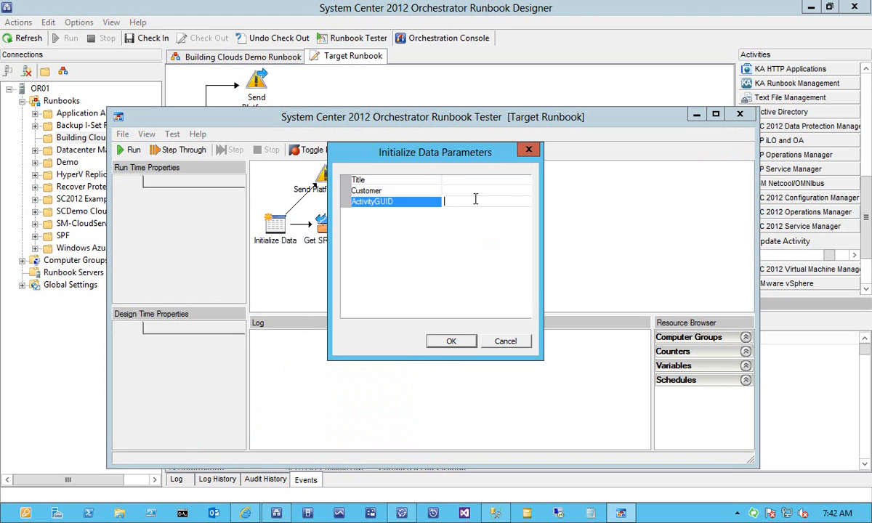
key(ctrl+v)
click(451, 342)
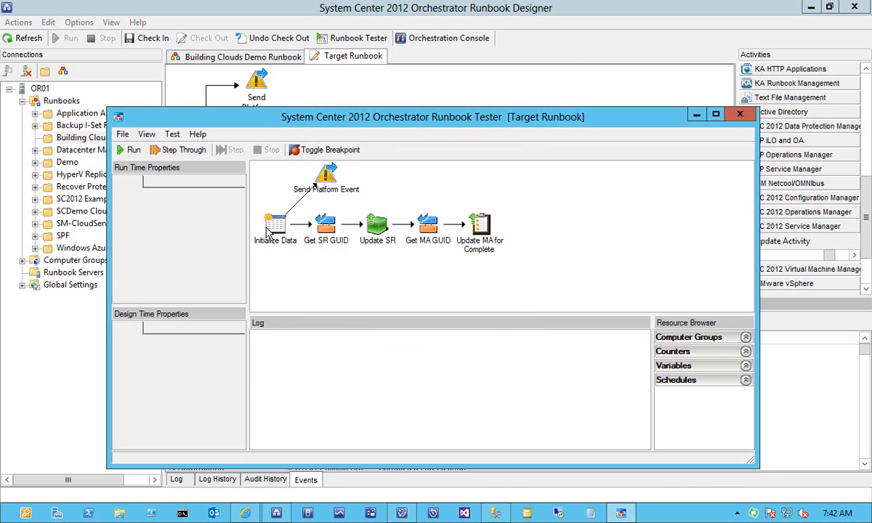
Maximize the Runbook Tester and step through Initialize Data, Get SR GUID, Send Platform Event and Update SR, pausing at Get MA GUID.
click(230, 149)
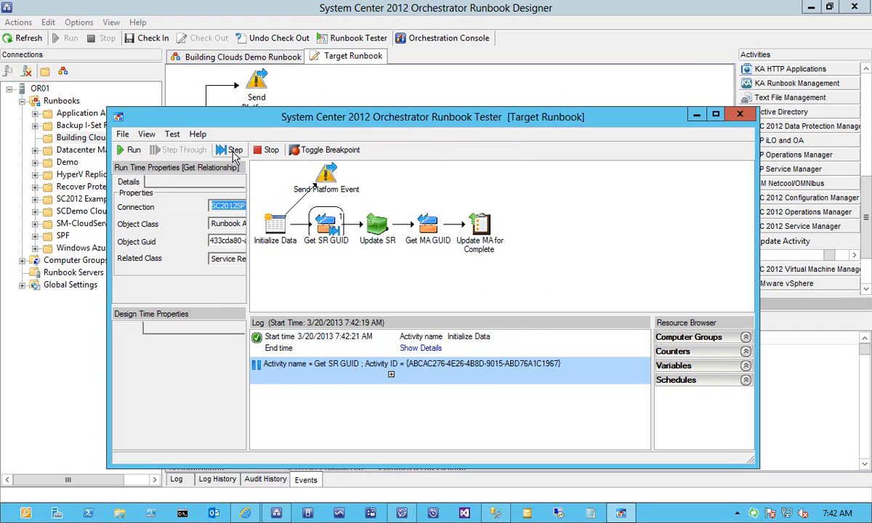
click(232, 153)
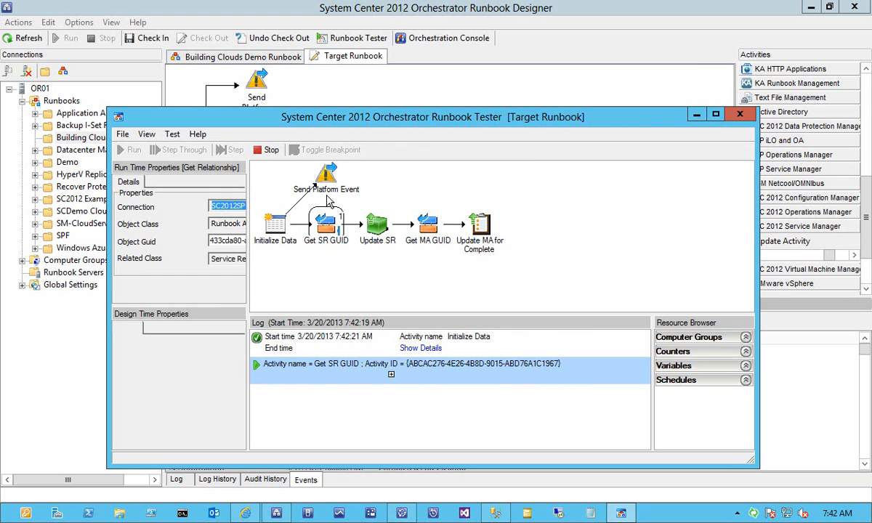
key(super+Up)
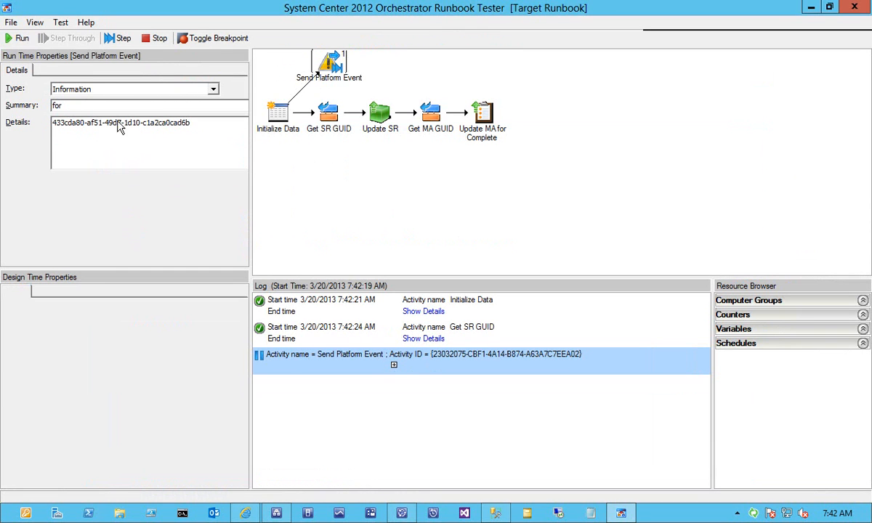
click(120, 39)
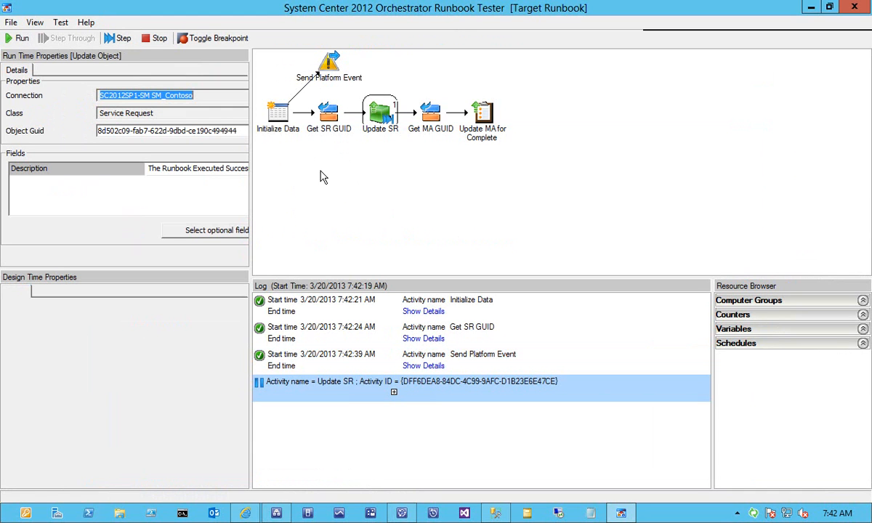
click(117, 40)
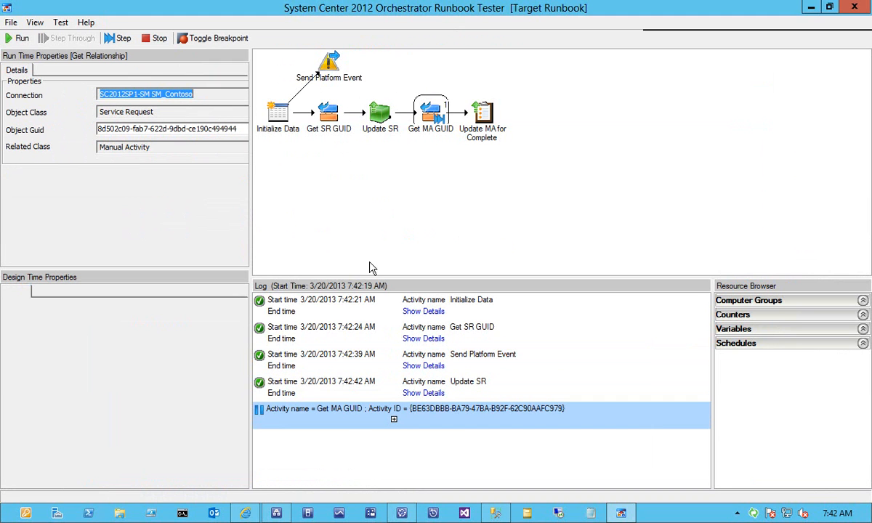
Switch to the Service Manager Console and examine the Description of the open "Test SM to OR Demo" service request.
click(401, 513)
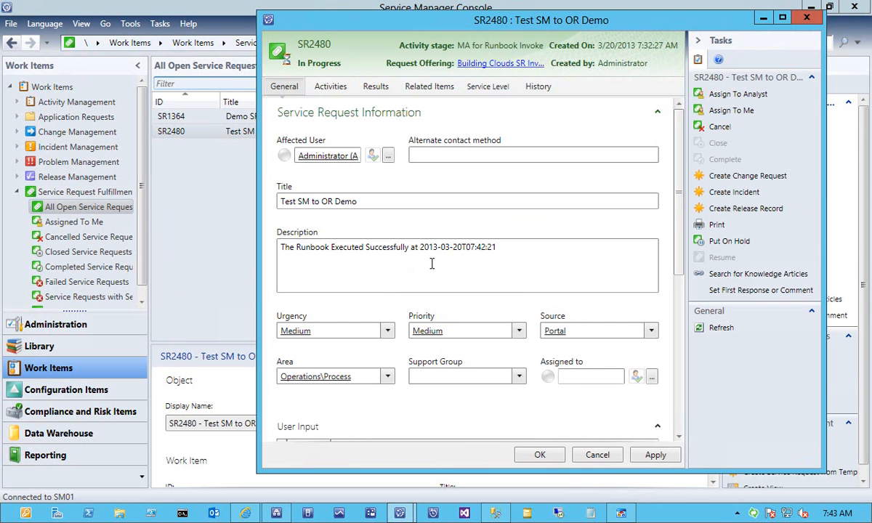
click(279, 246)
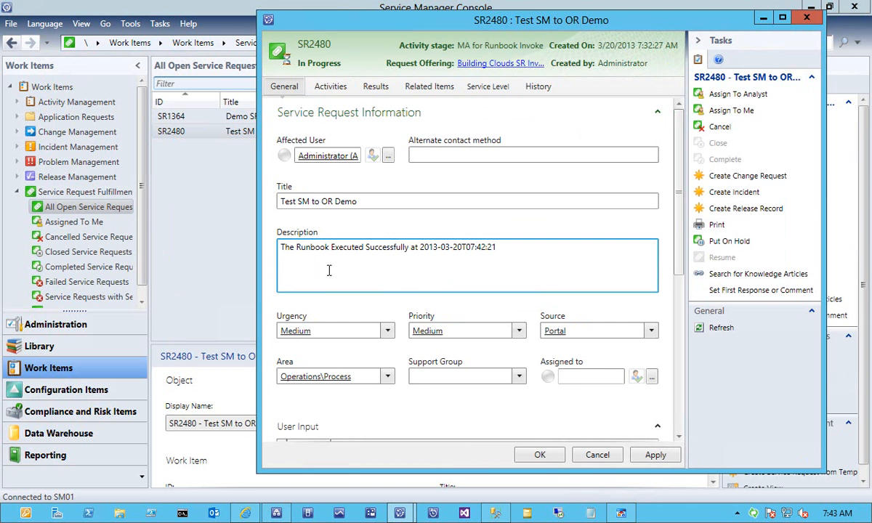
Close the service request form without saving, return to the Runbook Tester, and step through Get MA GUID and Update MA for Complete.
click(594, 455)
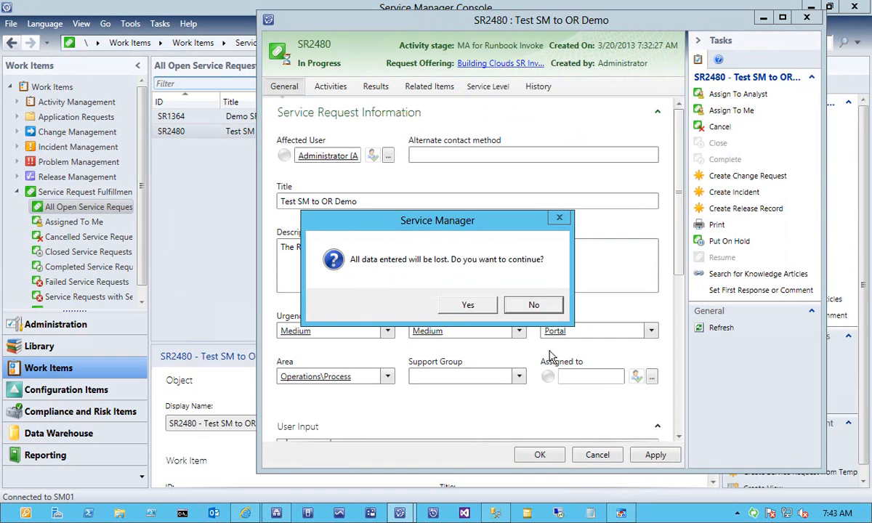
click(469, 308)
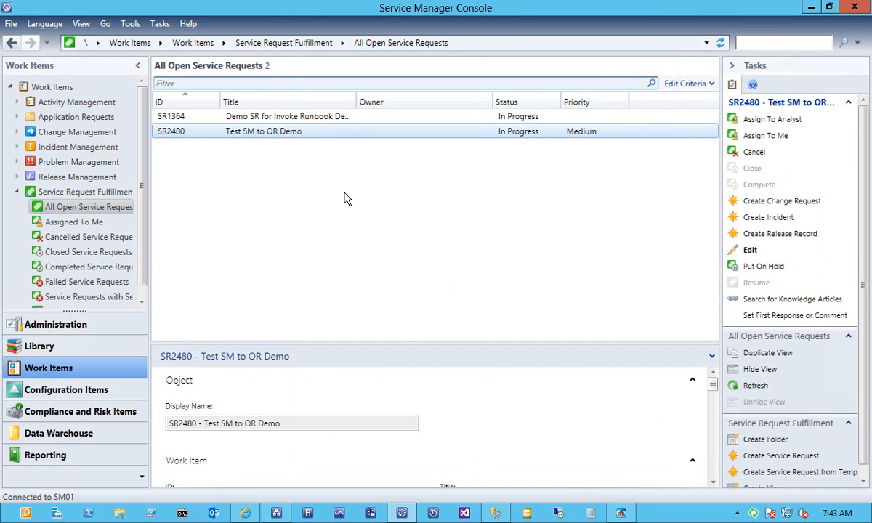
click(278, 514)
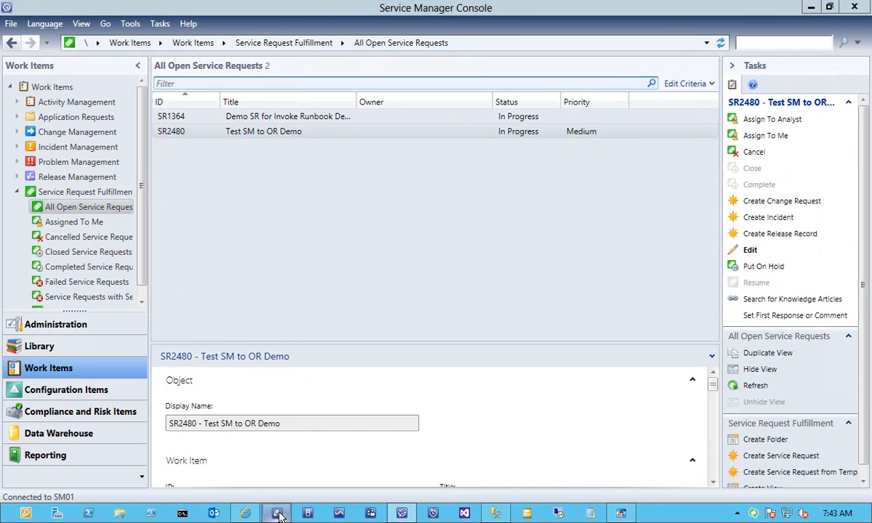
click(620, 513)
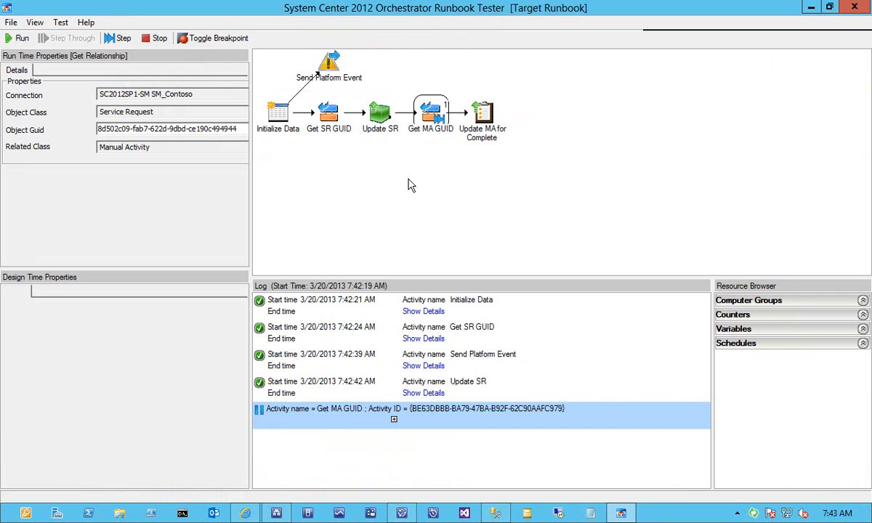
click(121, 40)
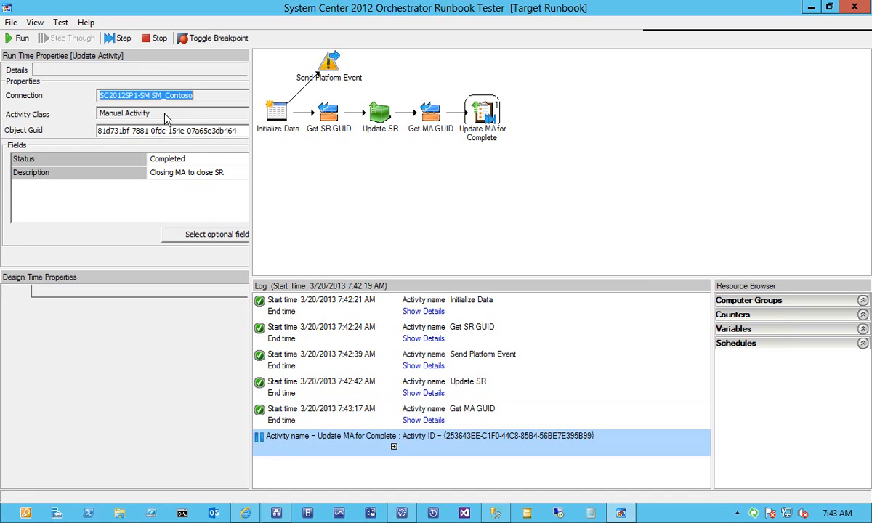
click(121, 37)
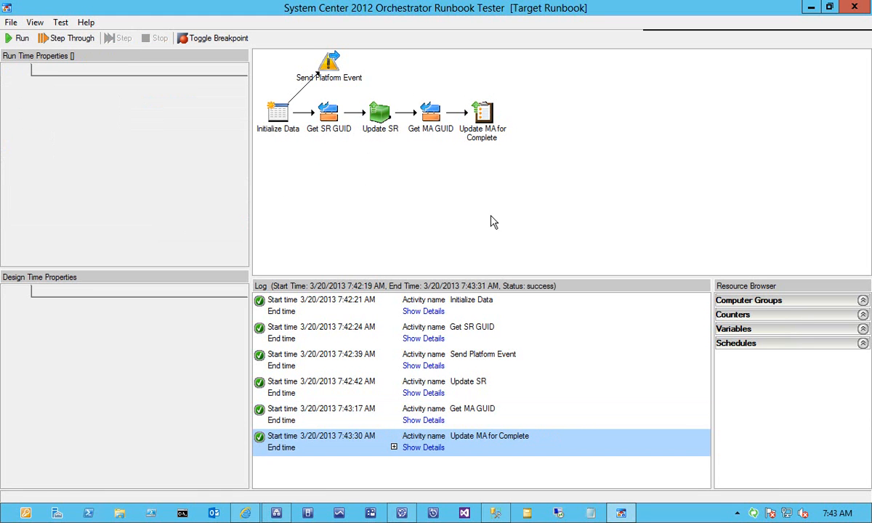
In the Service Manager Console, examine the completed "Test SM to OR Demo" request and its manual activity's Description, closing both forms without saving.
click(401, 513)
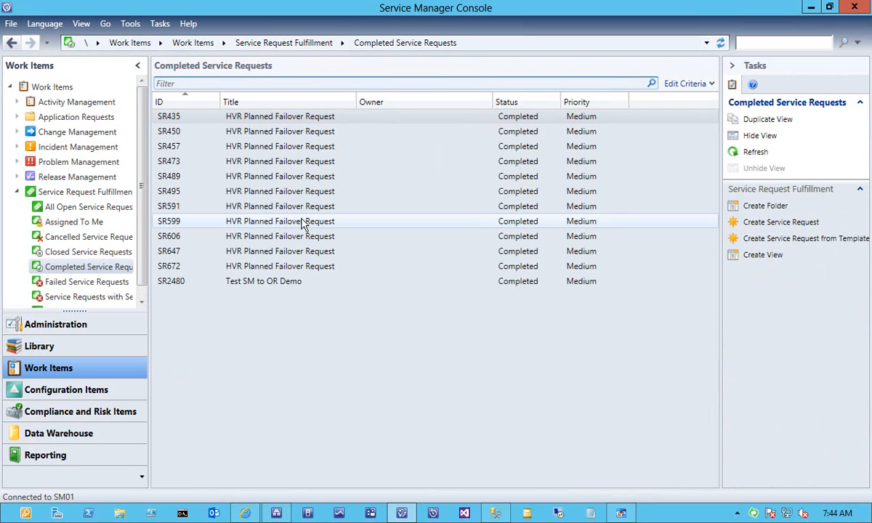
click(254, 283)
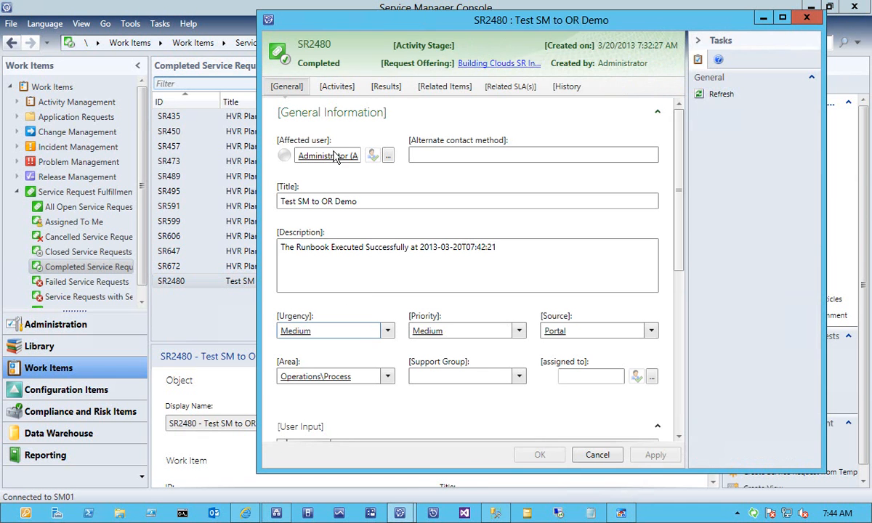
click(334, 89)
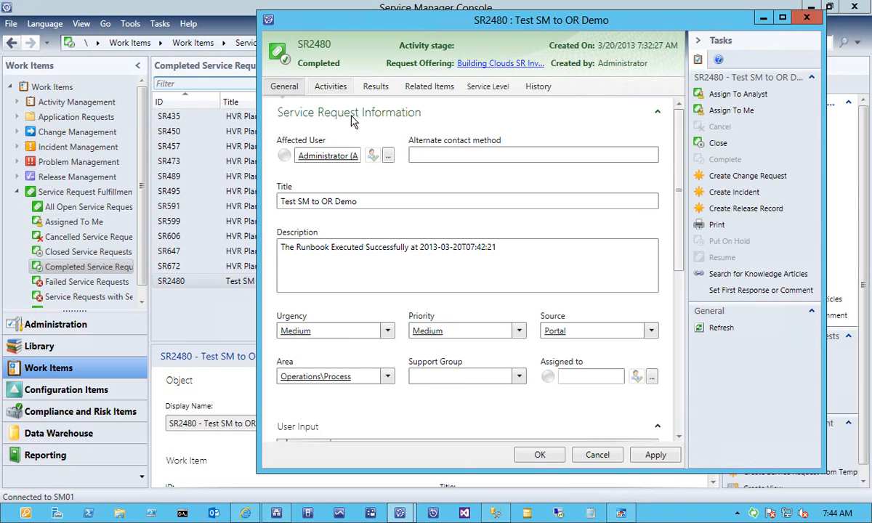
click(472, 243)
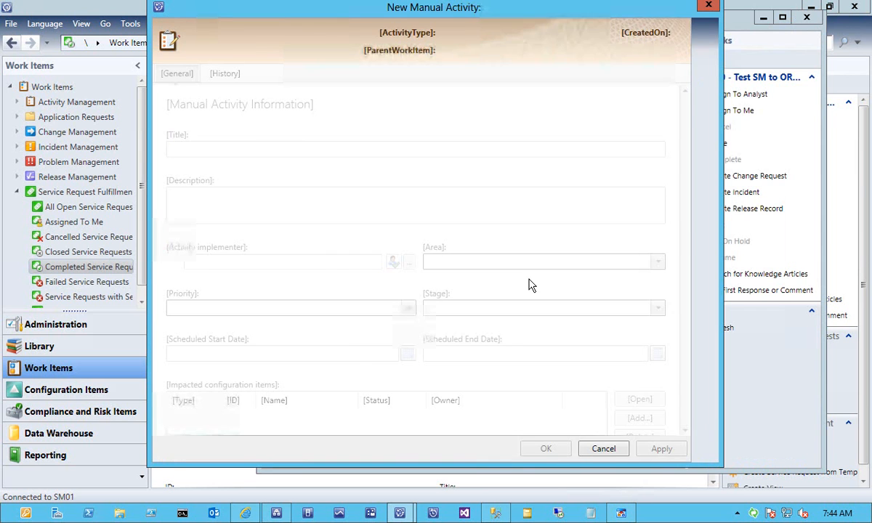
drag(274, 194, 136, 188)
key(ctrl+a)
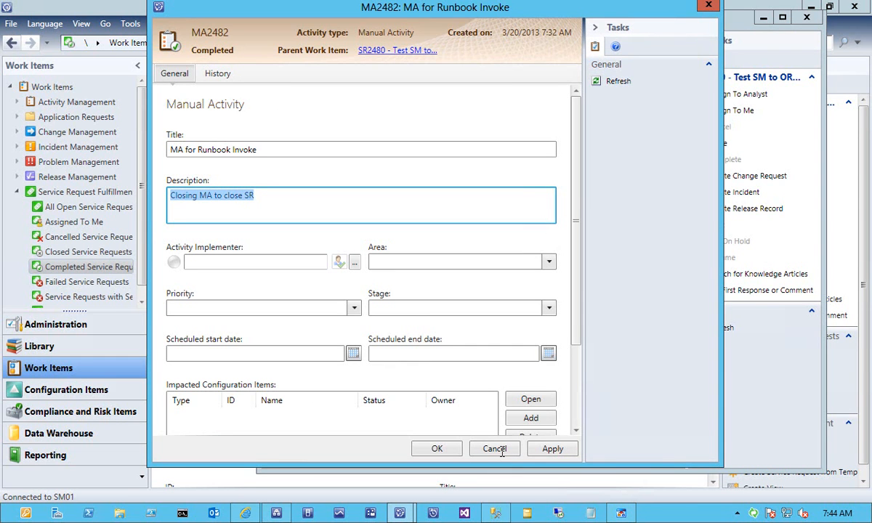
click(501, 450)
click(450, 305)
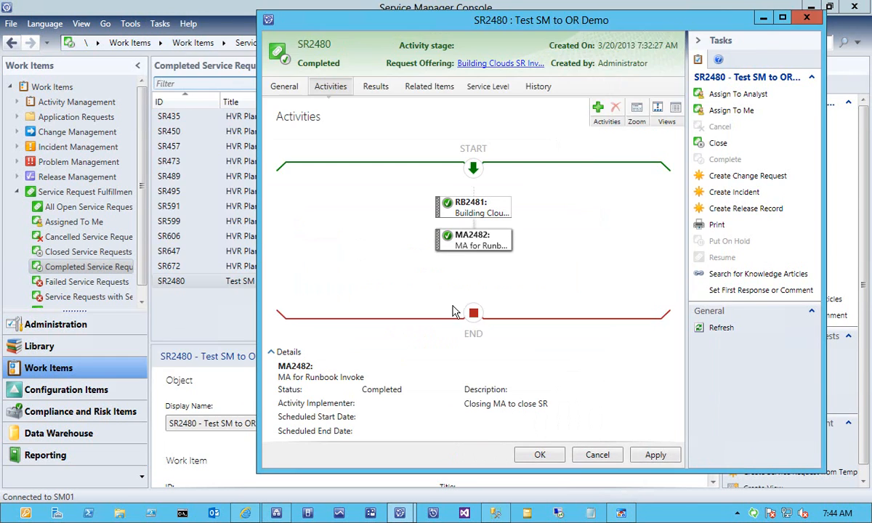
click(596, 456)
click(468, 305)
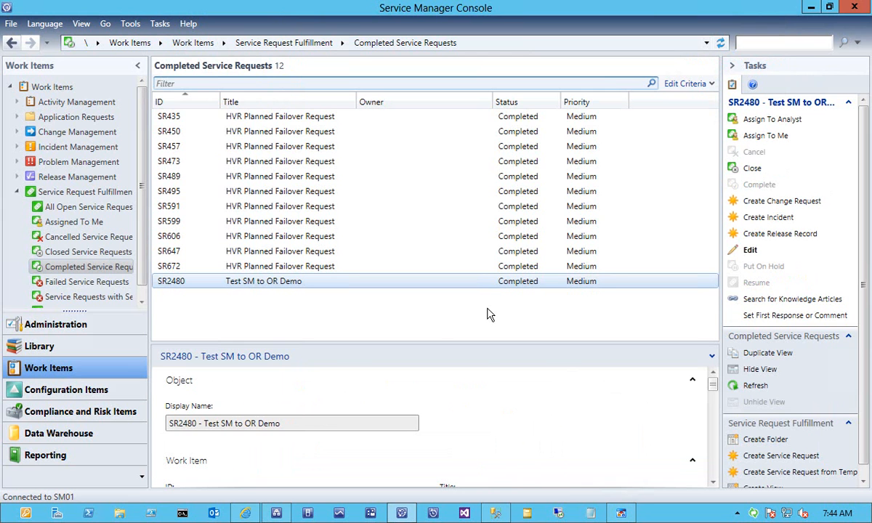
Minimize the Runbook Tester, reposition Send Platform Event below Get SR GUID in the Runbook Designer, and check in the Target Runbook.
click(622, 513)
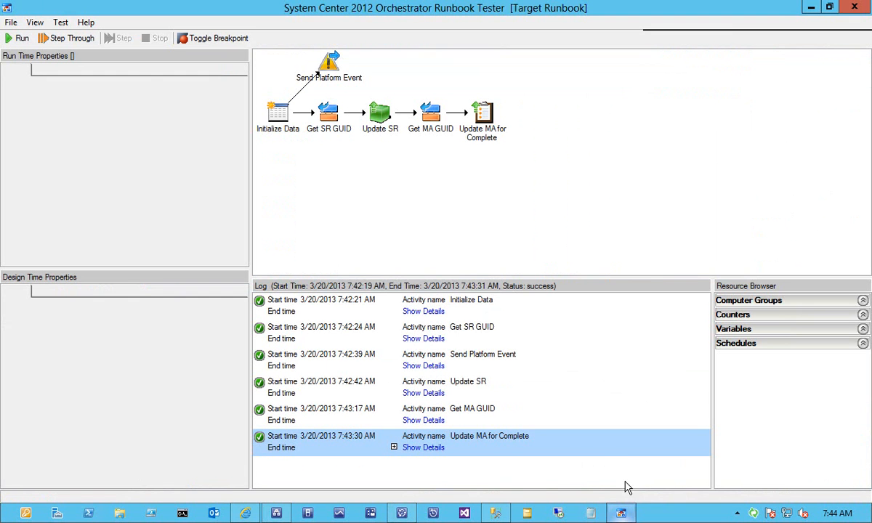
click(811, 7)
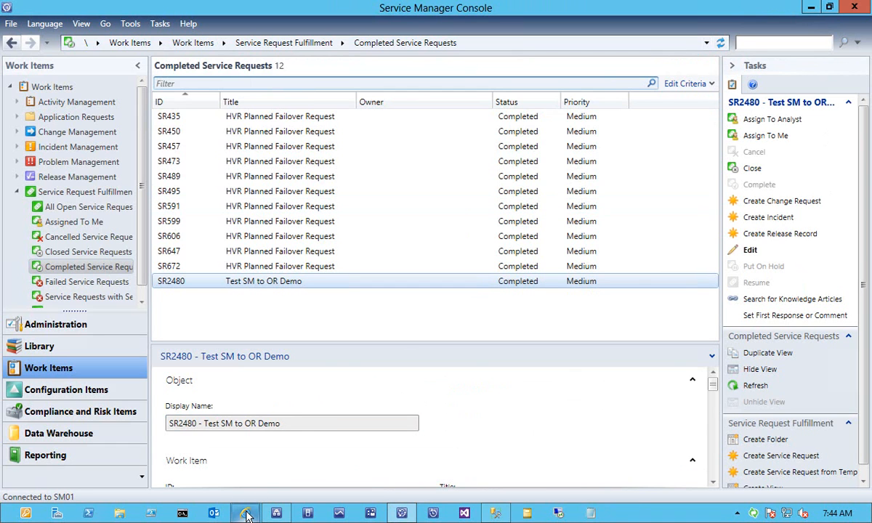
mouse_move(246, 514)
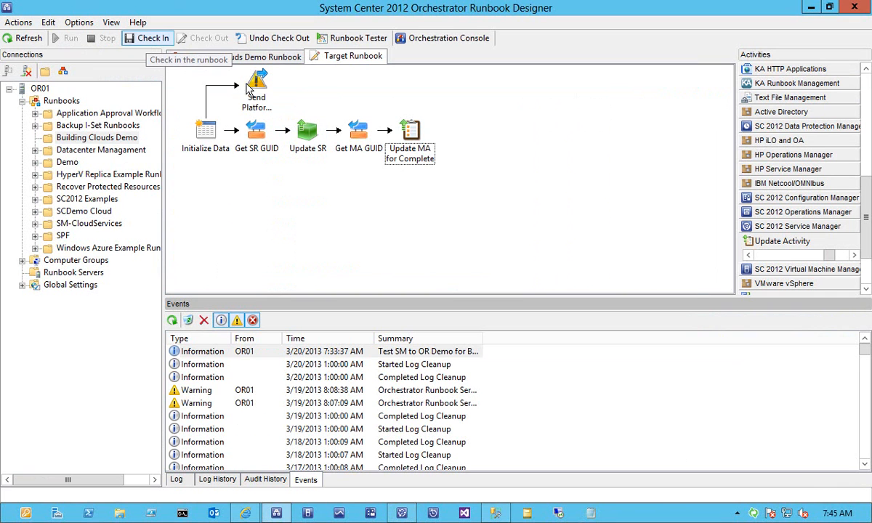
drag(250, 90, 312, 212)
click(312, 212)
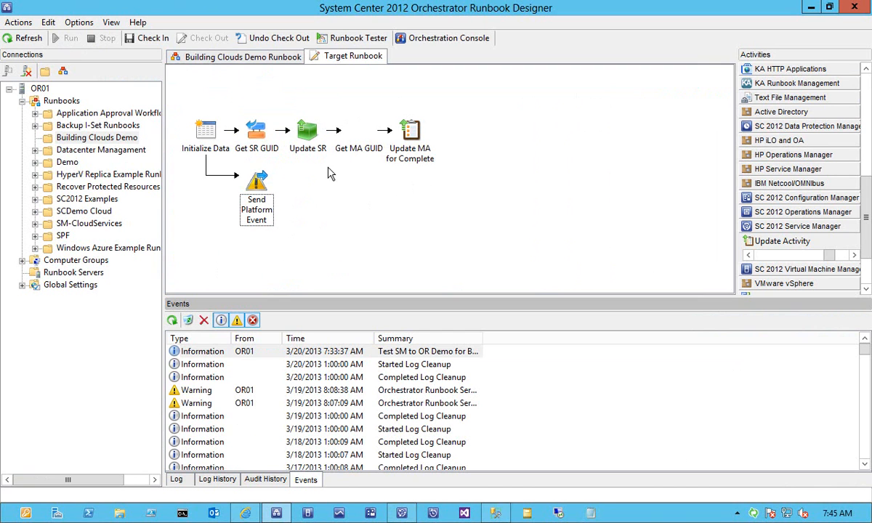
click(147, 37)
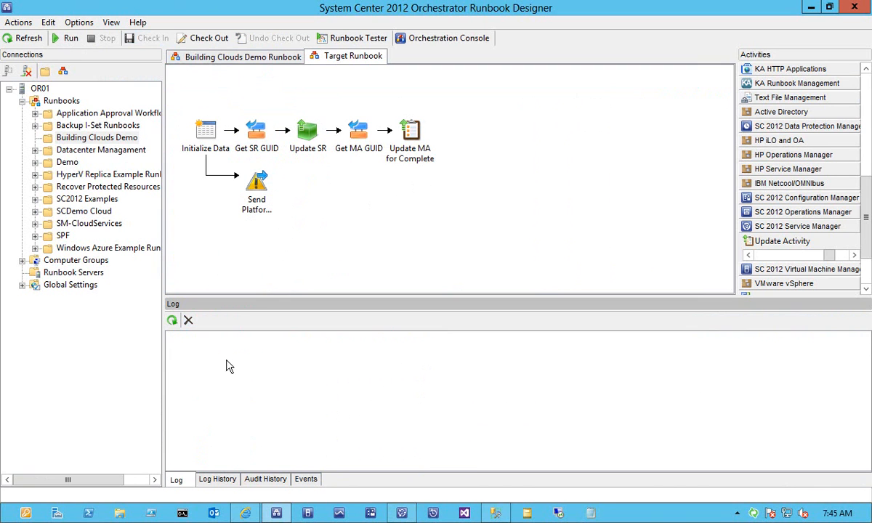
Review the activity details of the logged runs for the Target Runbook and the Building Clouds Demo Runbook.
click(205, 478)
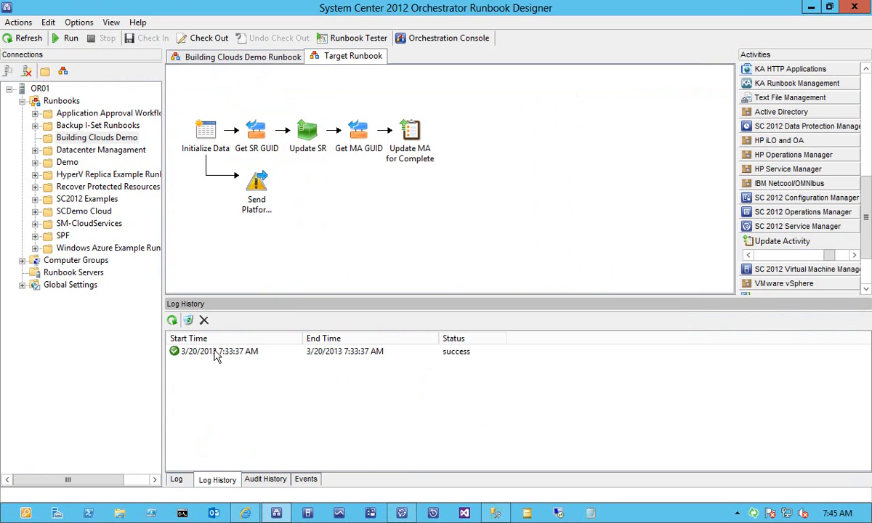
double_click(215, 353)
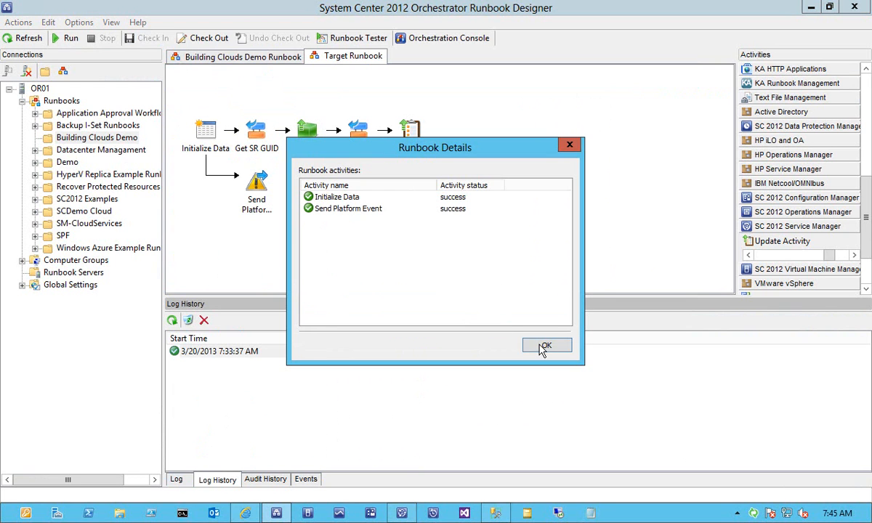
key(Return)
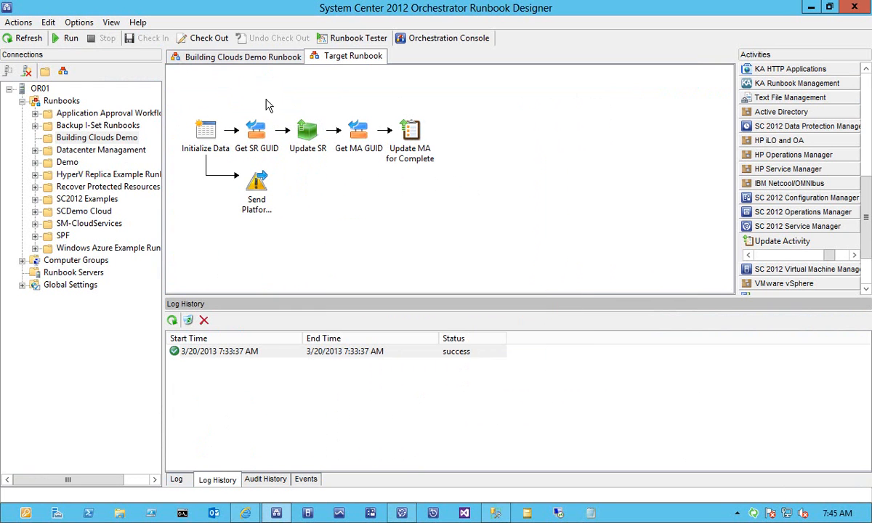
click(240, 58)
double_click(298, 351)
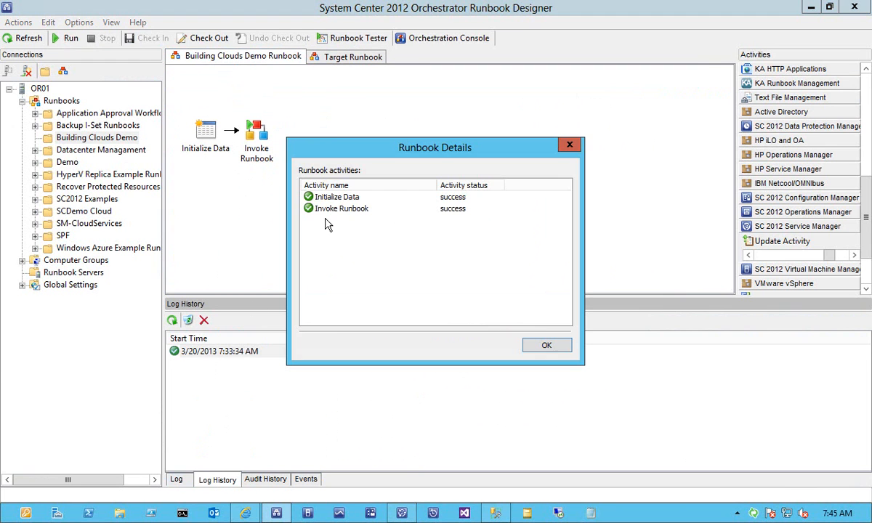
click(544, 347)
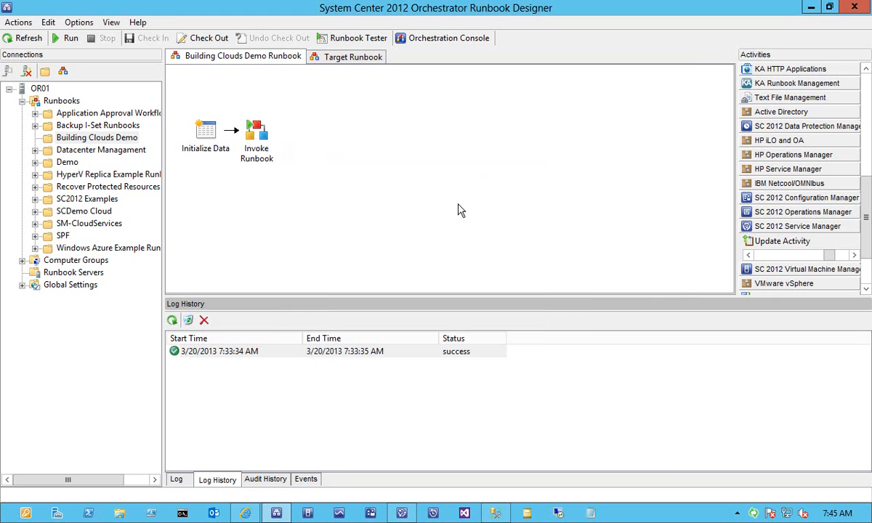
Switch to the Contoso Portal and open the Building Clouds SR Invoked Demo request form from the Building Clouds SM to OR Demo offering.
click(245, 514)
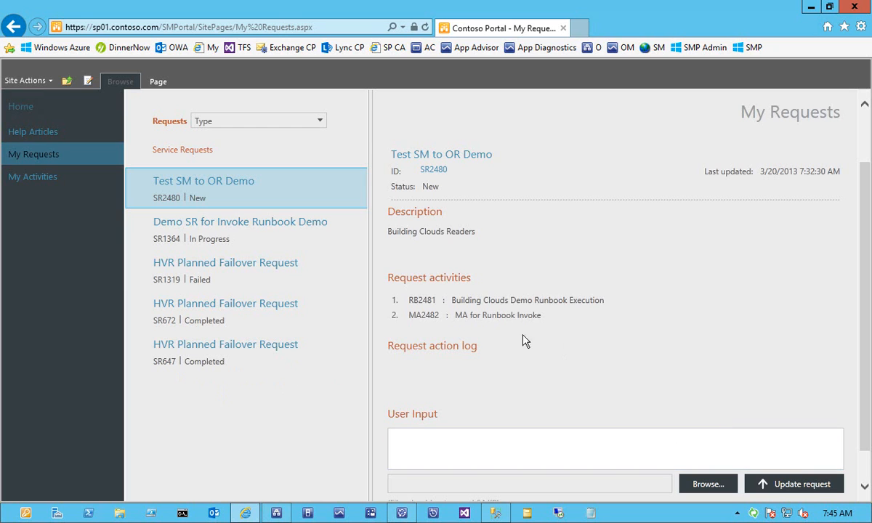
click(29, 110)
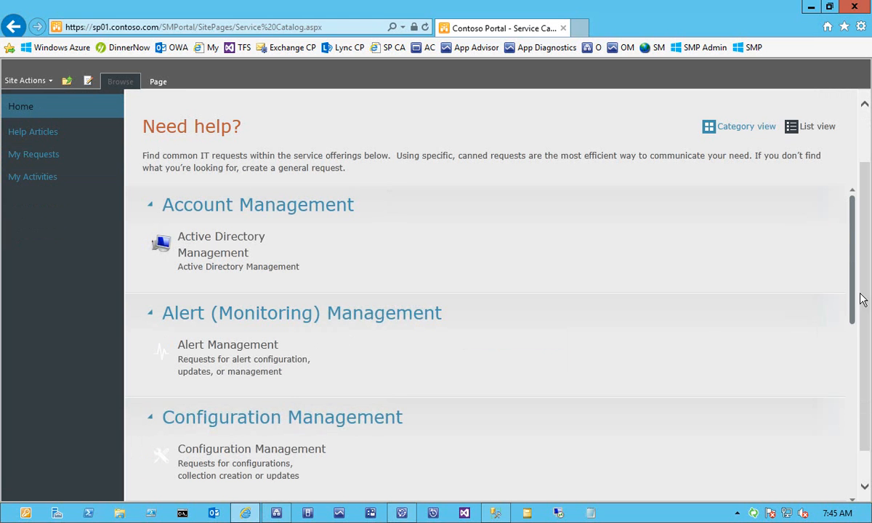
scroll(797, 319, down, 1)
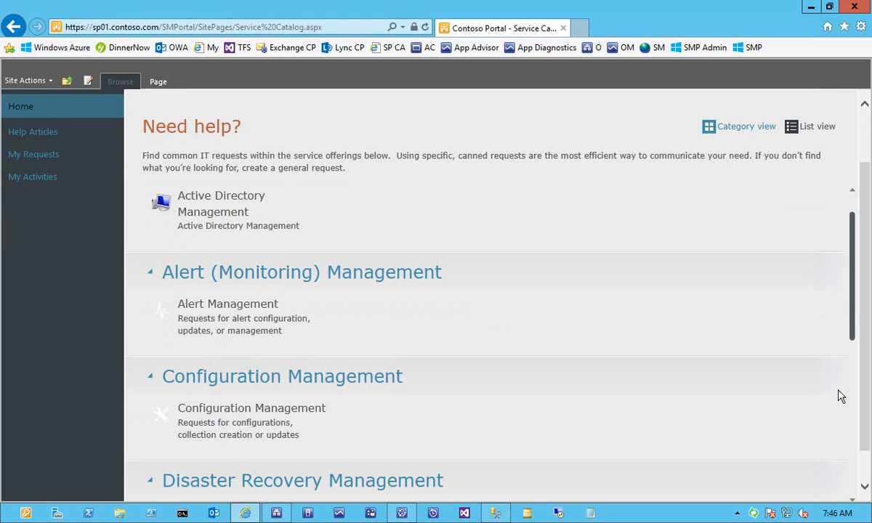
scroll(841, 396, down, 5)
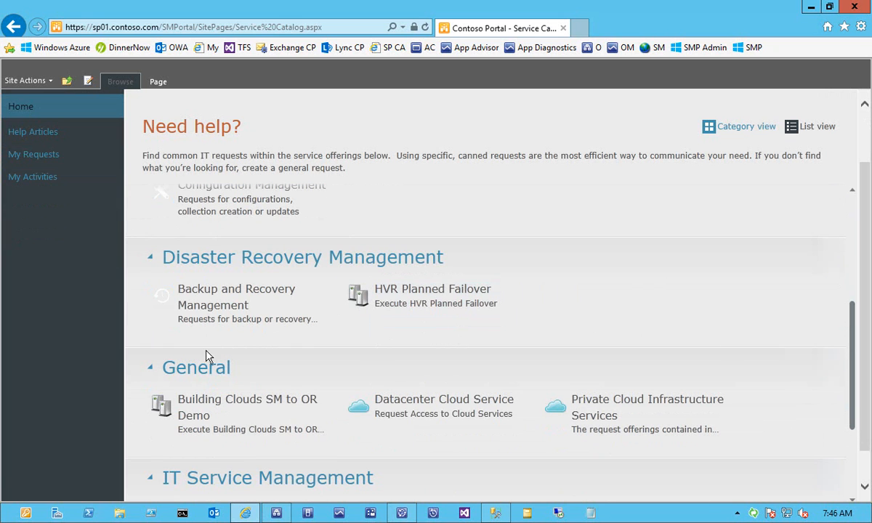
click(215, 419)
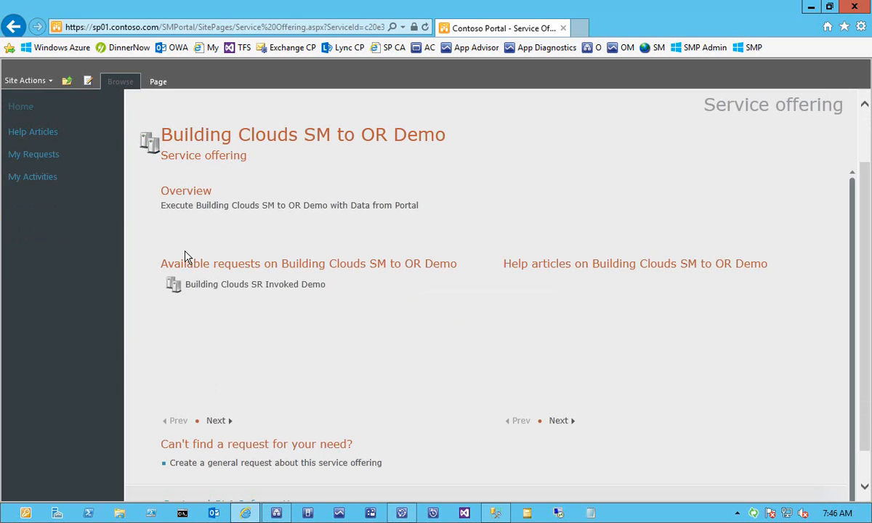
click(208, 289)
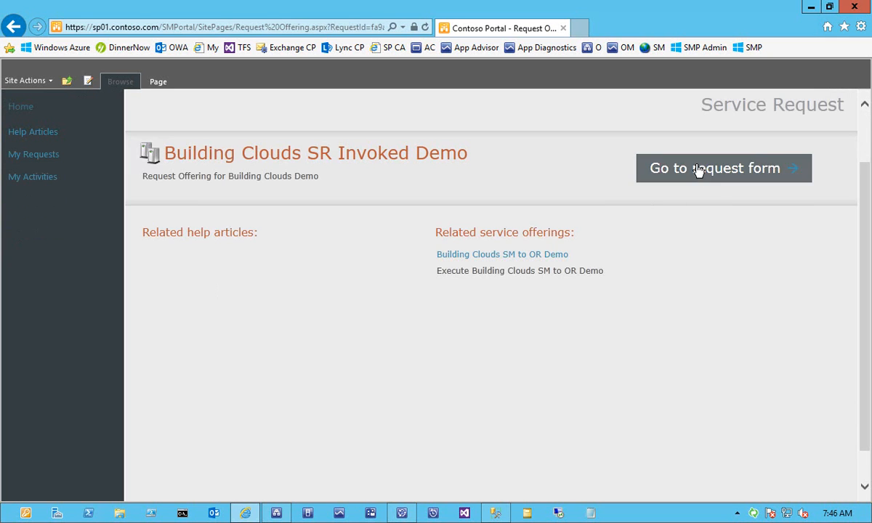
click(697, 169)
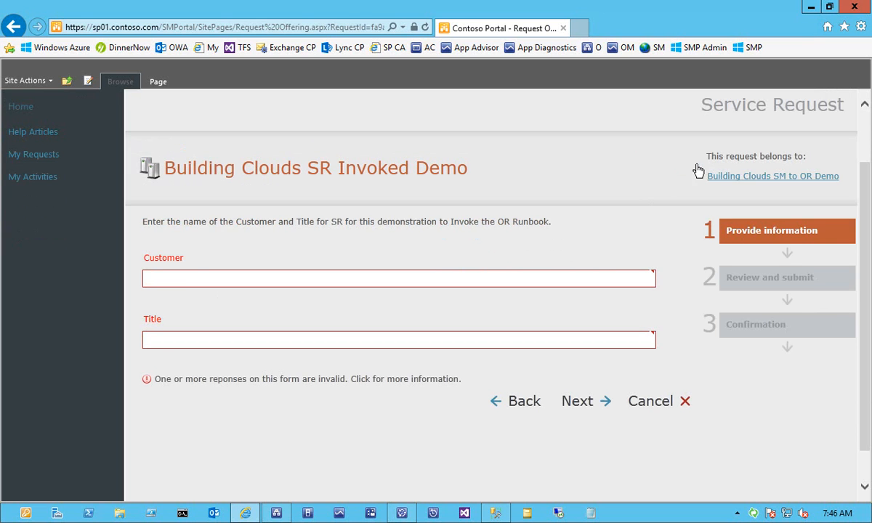
Fill in the request form with "You!" as Customer and "End-to-End Demo" as Title.
click(183, 280)
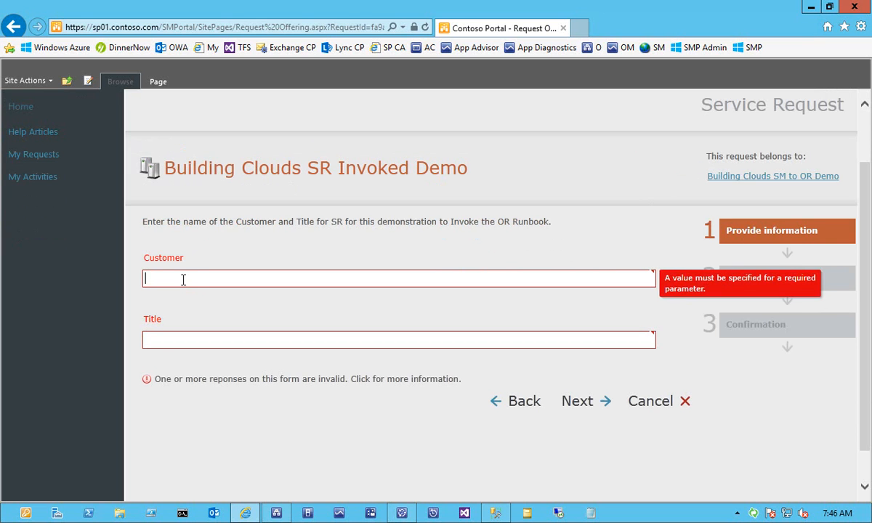
text(You!)
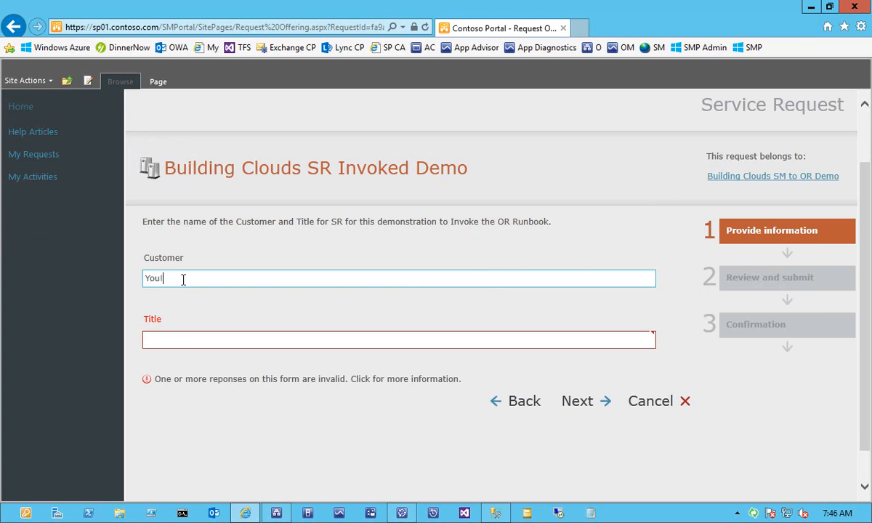
click(189, 341)
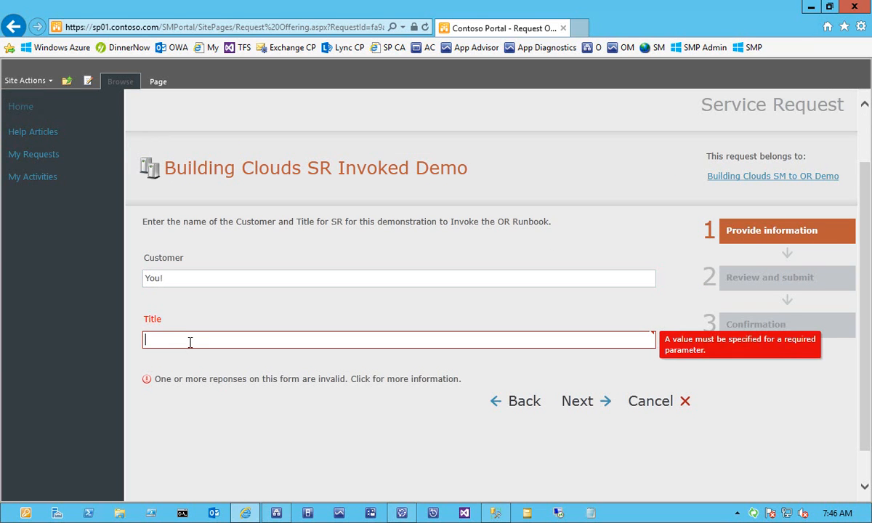
text(End)
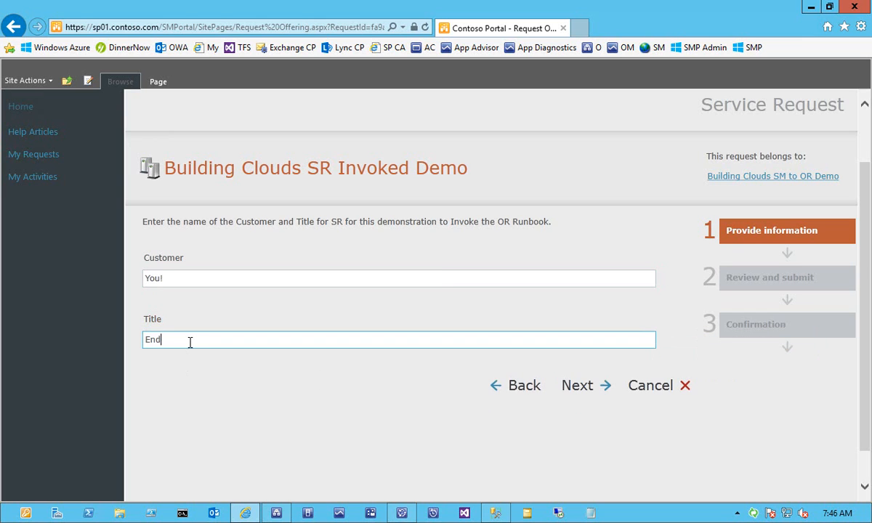
text(-to-End Demo)
click(175, 281)
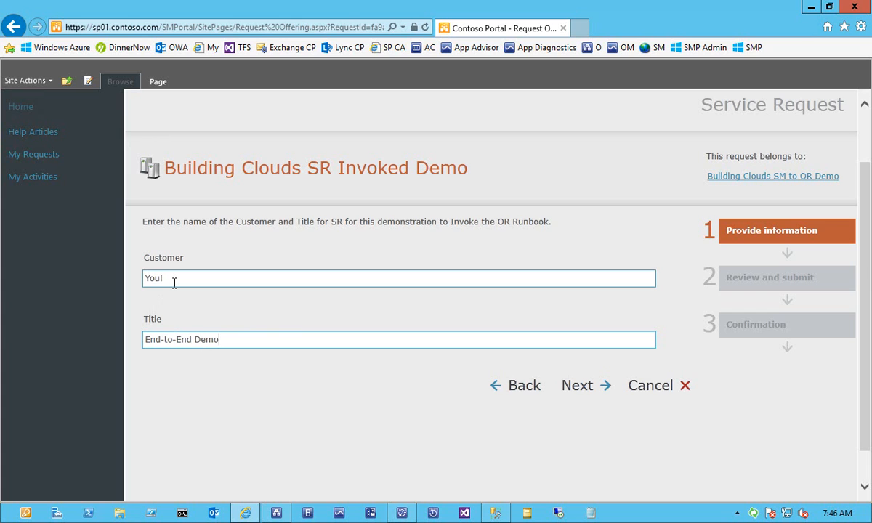
Submit the reviewed service request and select the End-to-End Demo request in My Requests on the portal.
key(Tab)
key(Return)
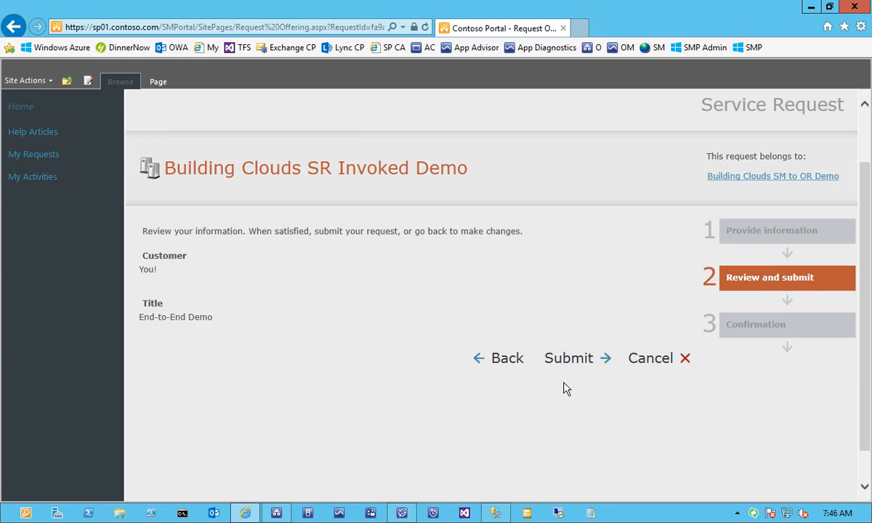
click(576, 360)
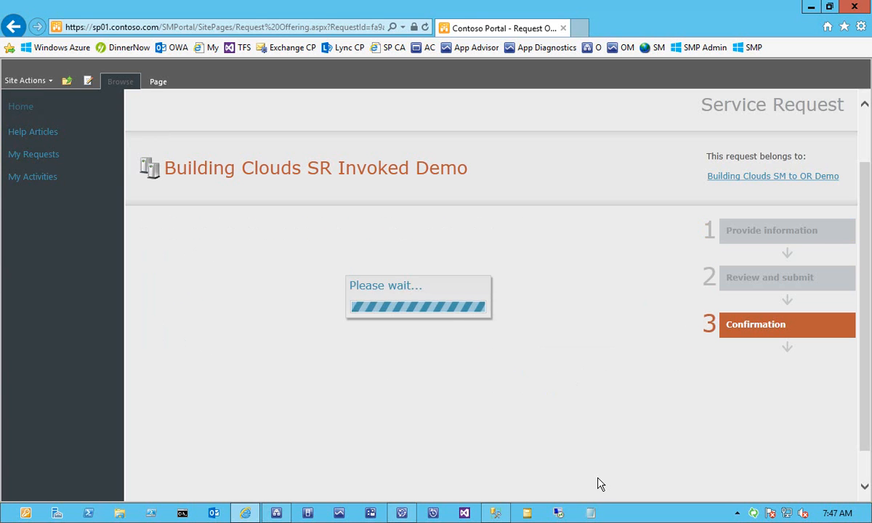
click(360, 392)
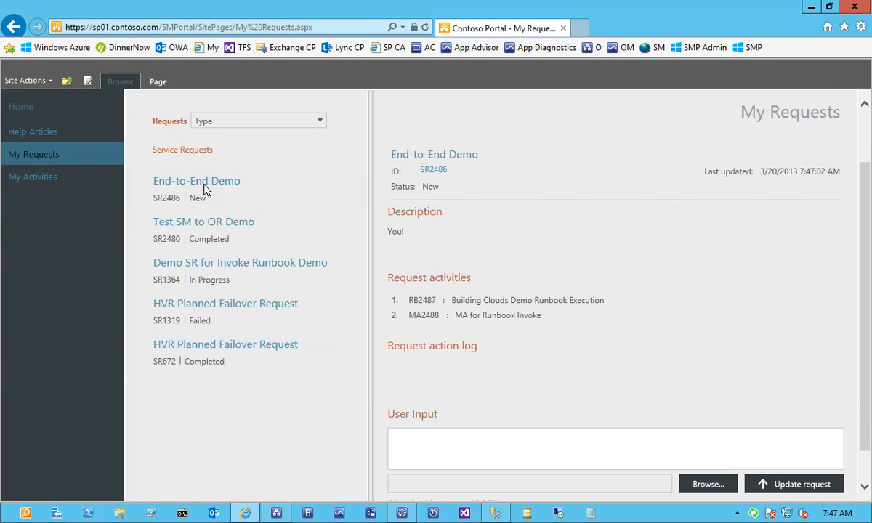
click(226, 189)
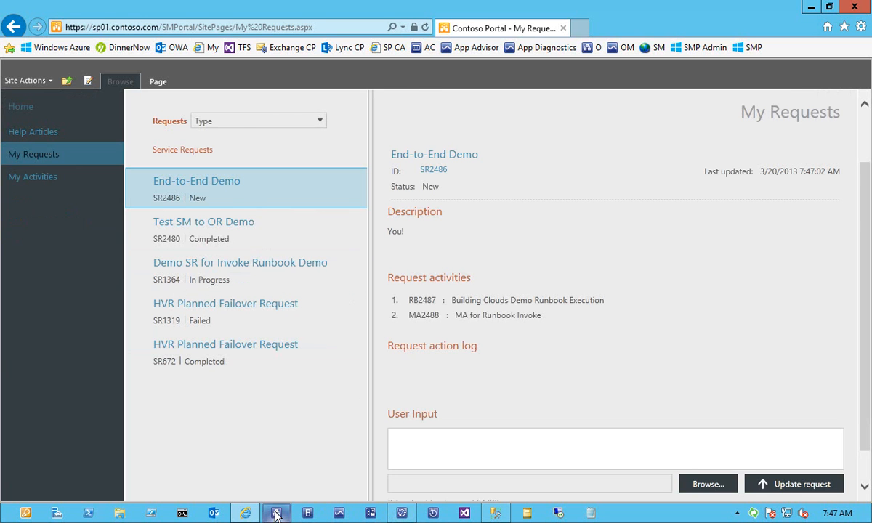
Switch to the Service Manager Console and check the open and completed service requests for the End-to-End Demo request.
click(402, 515)
click(401, 514)
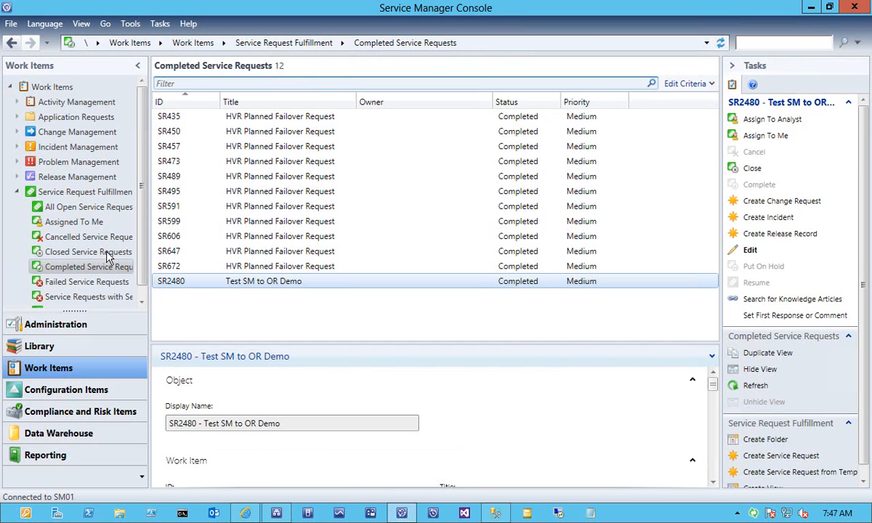
click(98, 210)
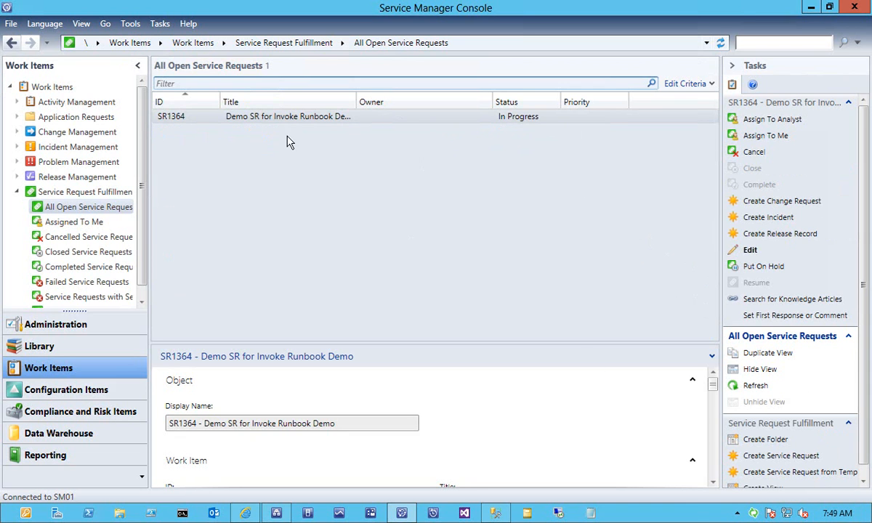
click(292, 128)
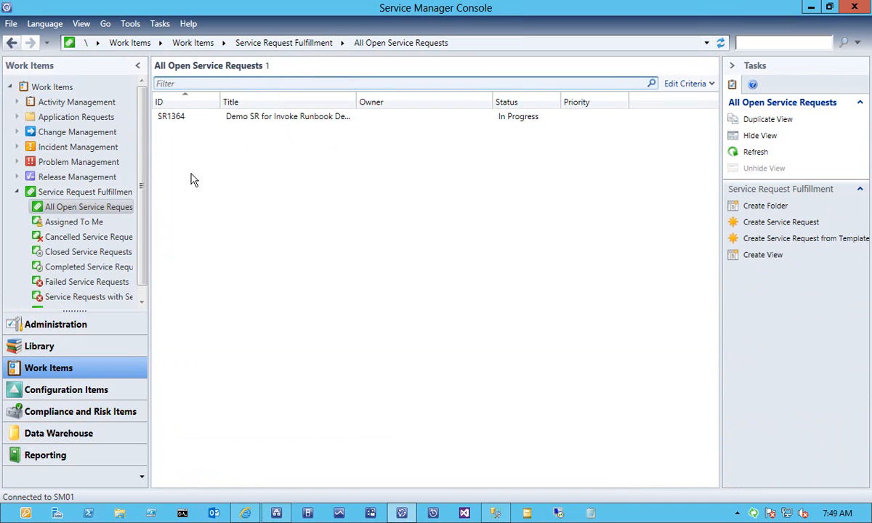
click(121, 267)
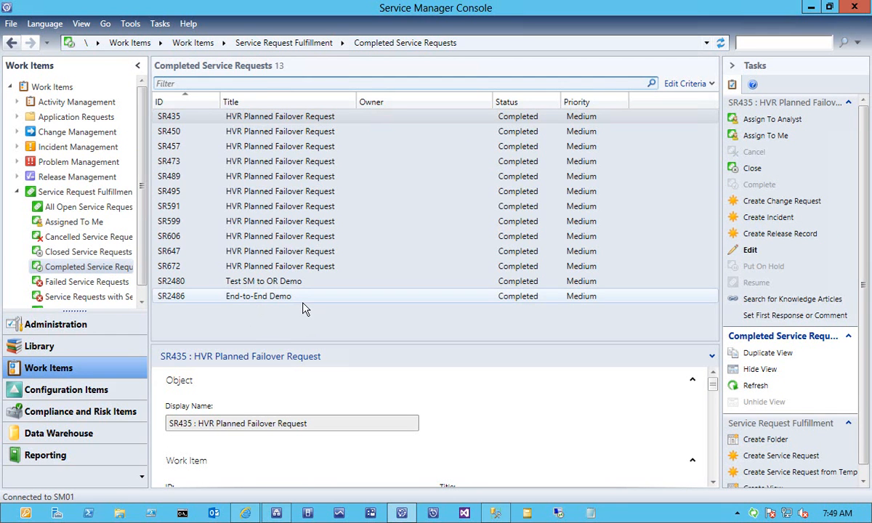
Open the completed End-to-End Demo request, review its description, activities and MA for Runbook Invoke details, and cancel out of both forms.
click(244, 297)
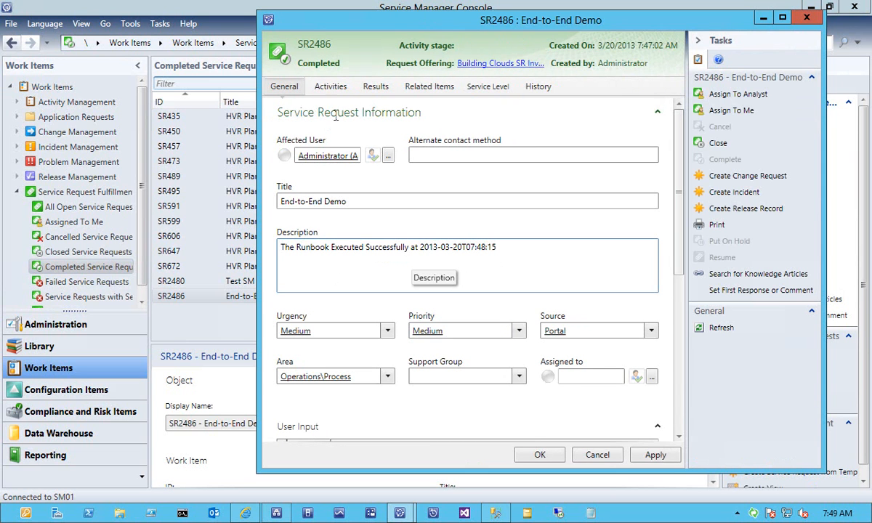
click(334, 86)
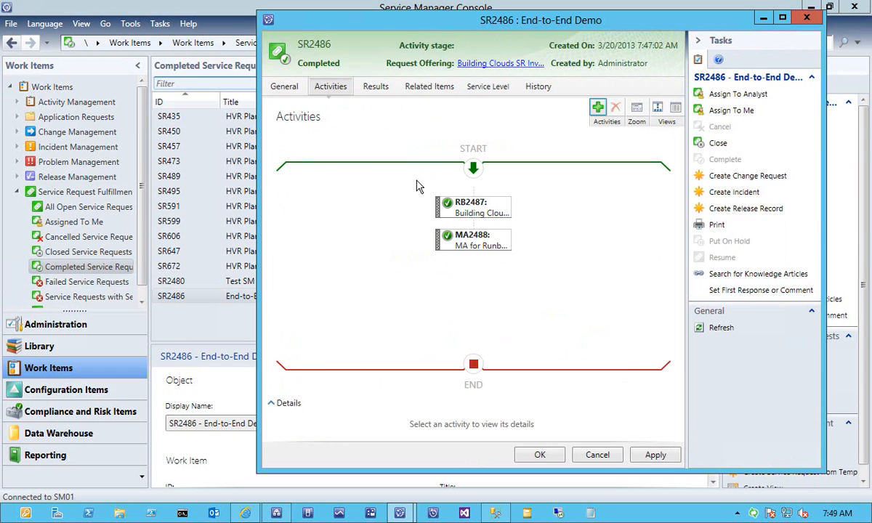
click(472, 247)
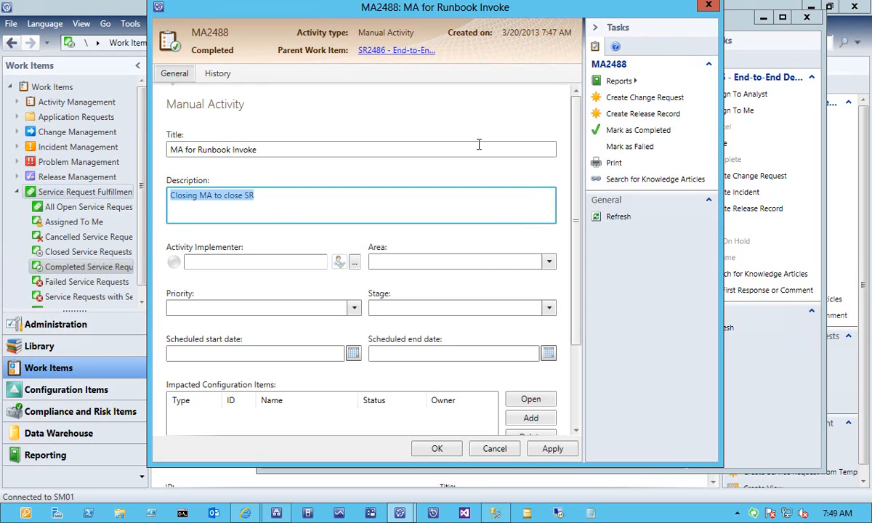
click(504, 449)
click(441, 286)
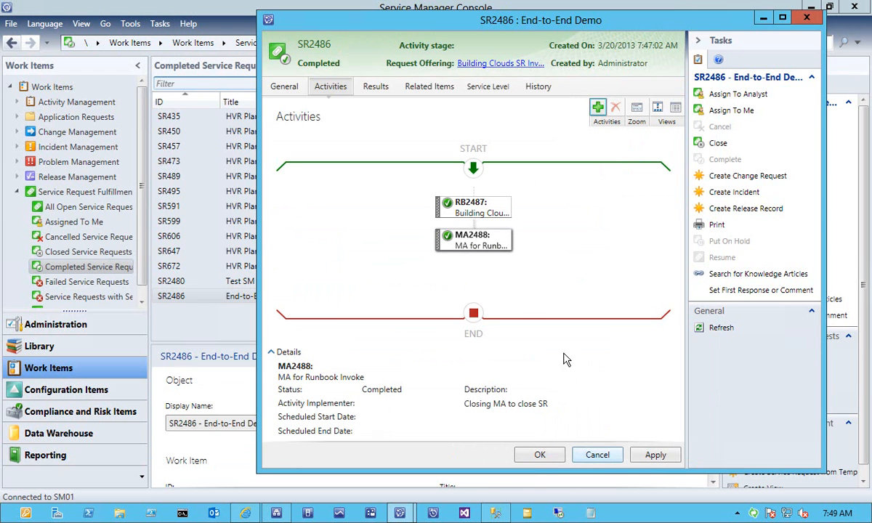
click(597, 455)
click(468, 305)
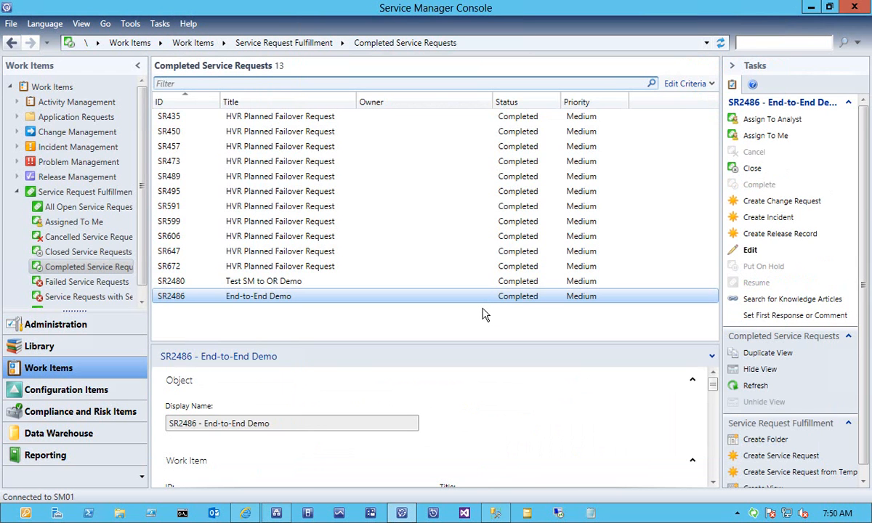
Switch to the Runbook Designer and review the activity details of the latest logged runs of the Building Clouds Demo Runbook and Target Runbook.
click(276, 514)
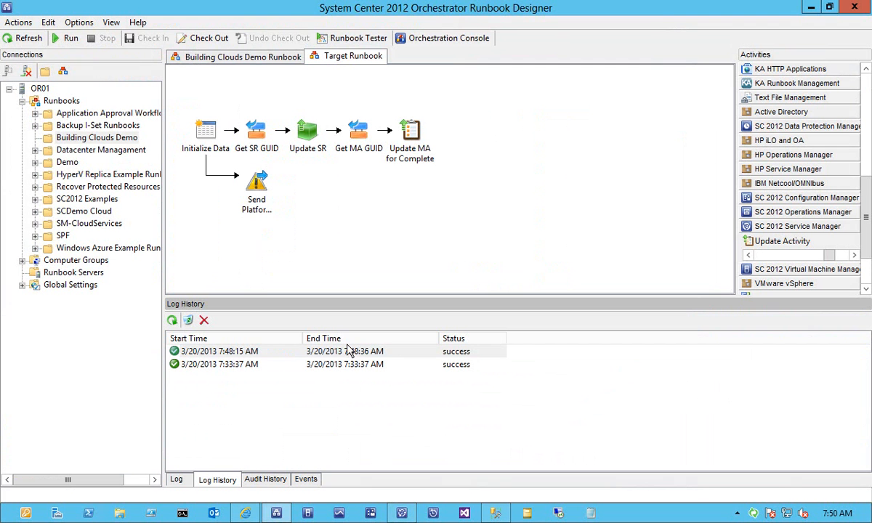
click(209, 58)
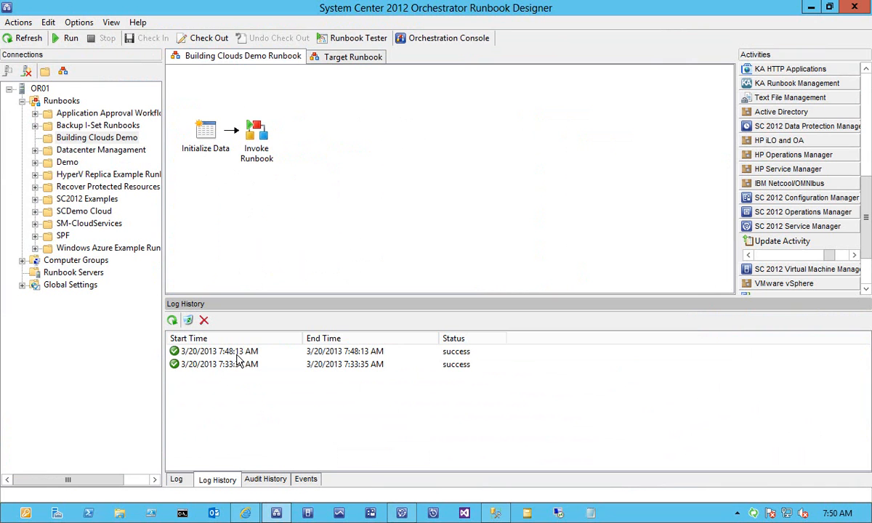
double_click(313, 365)
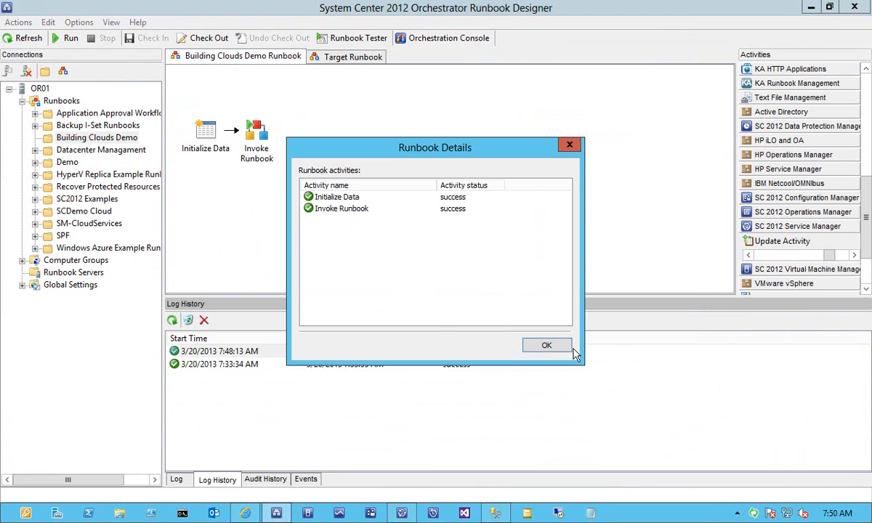
click(546, 345)
click(351, 59)
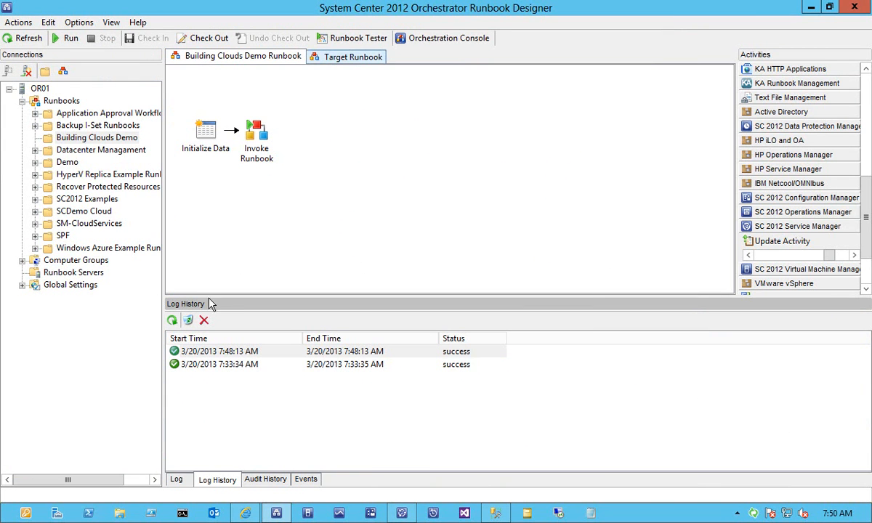
double_click(263, 356)
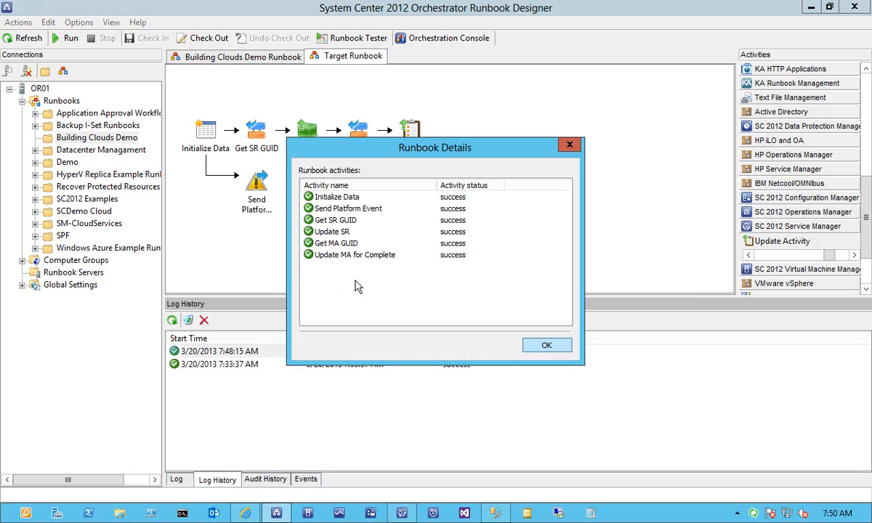
click(349, 254)
click(546, 346)
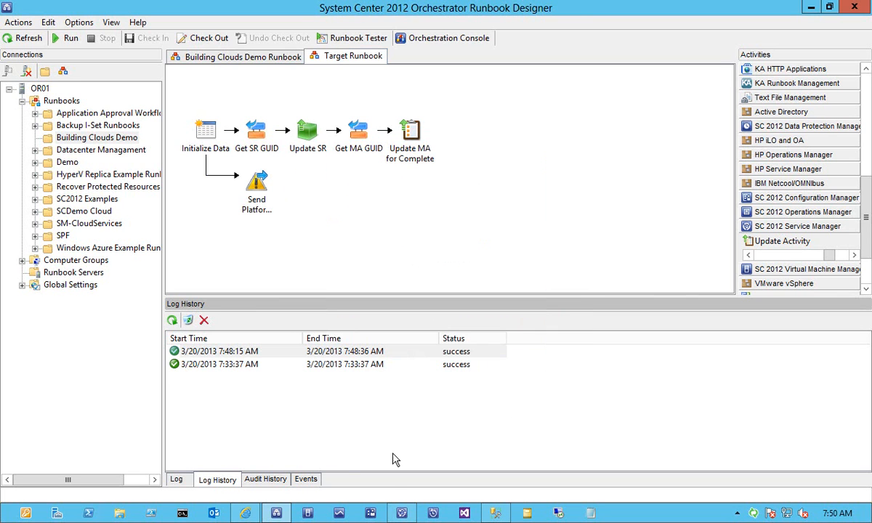
Inspect the summary and details of the Target Runbook's platform event, and return to the Building Clouds Demo Runbook.
click(308, 481)
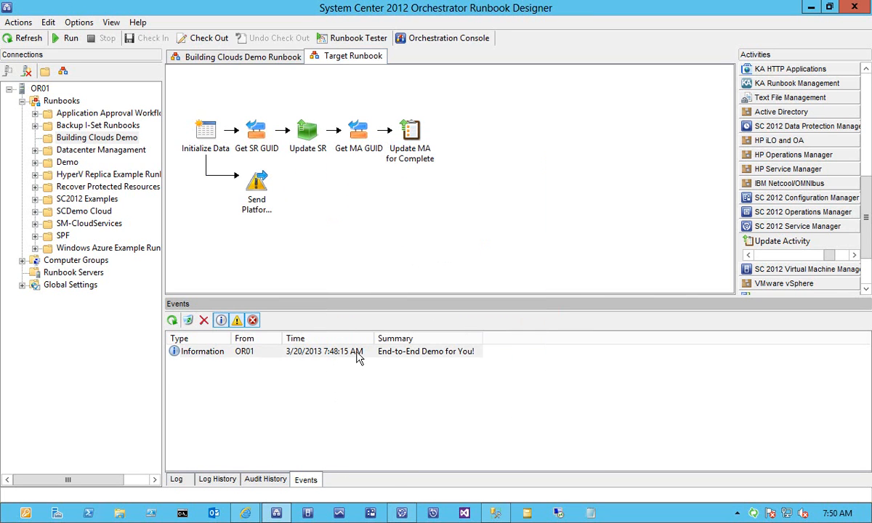
double_click(340, 355)
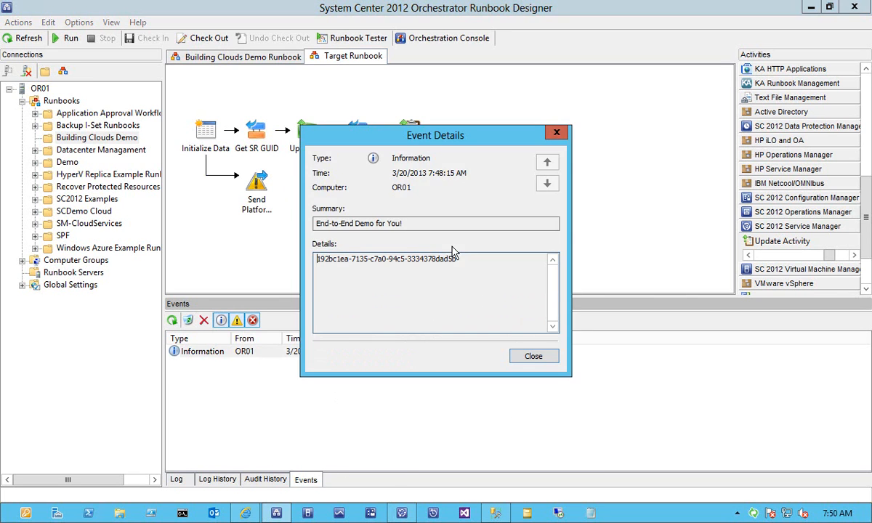
click(325, 219)
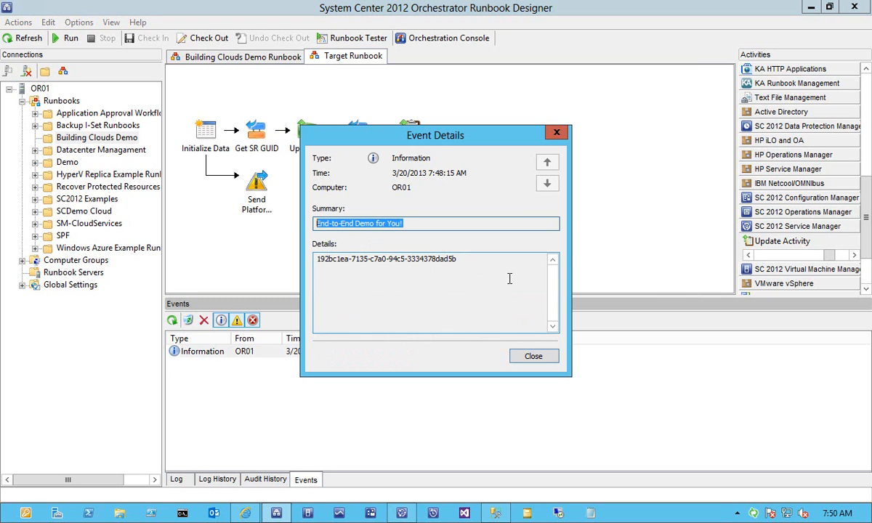
key(Tab)
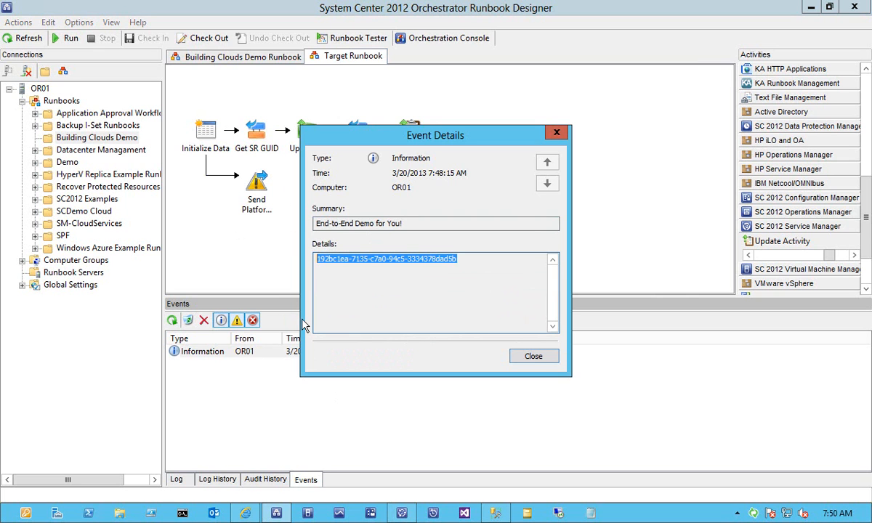
click(533, 357)
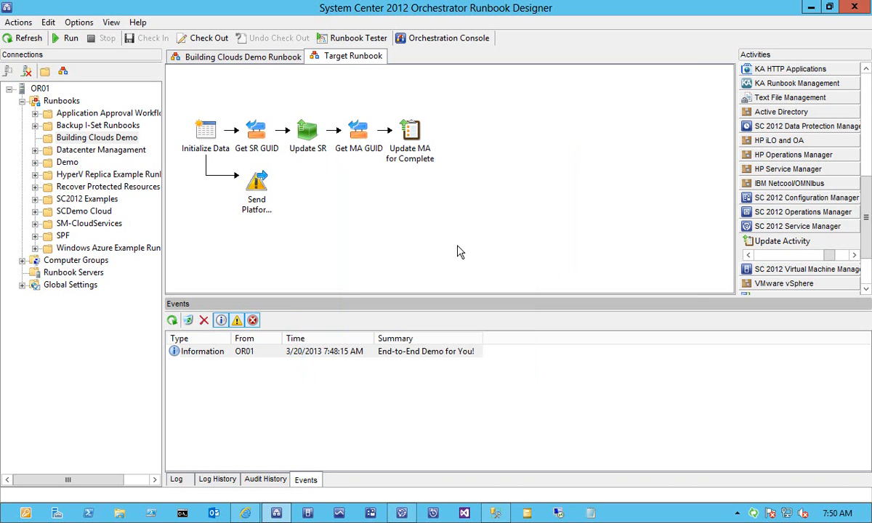
click(248, 58)
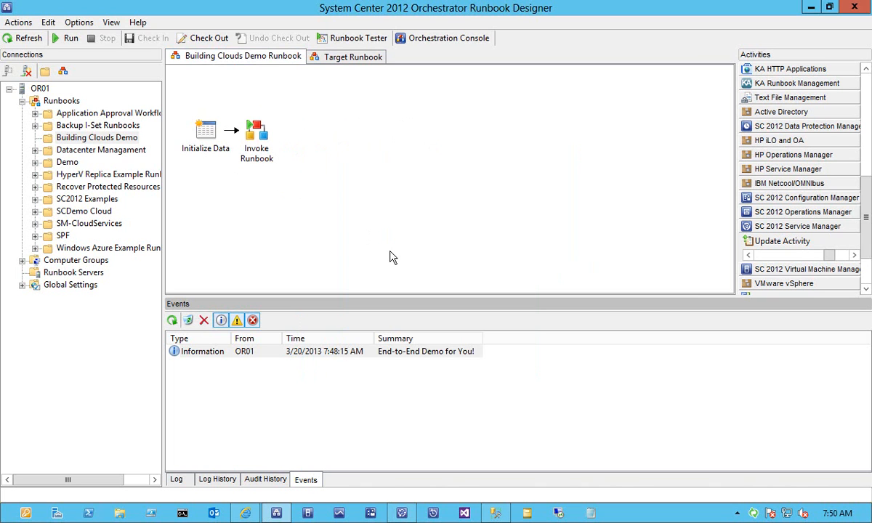
click(246, 512)
click(580, 30)
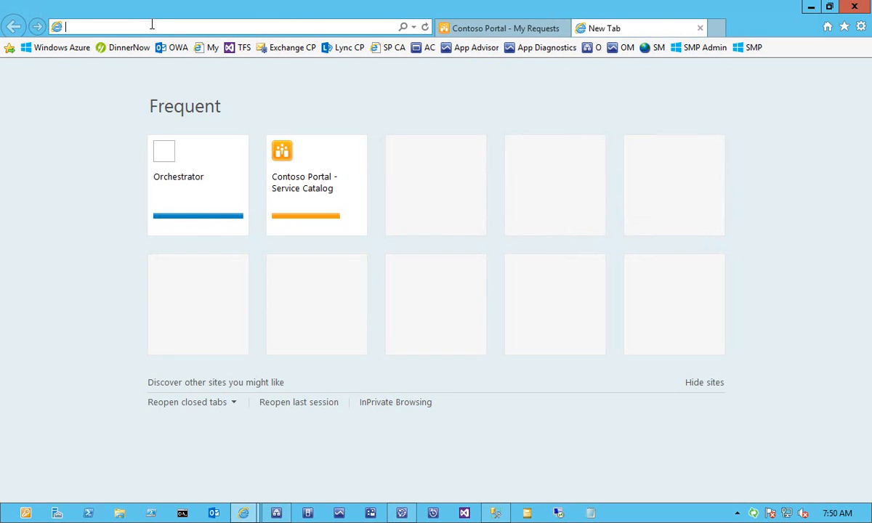
text(http://blogs.technet.com/b/building_clouds/archive/2013/03/06/service-manager-runbook-to-service-offering.aspx)
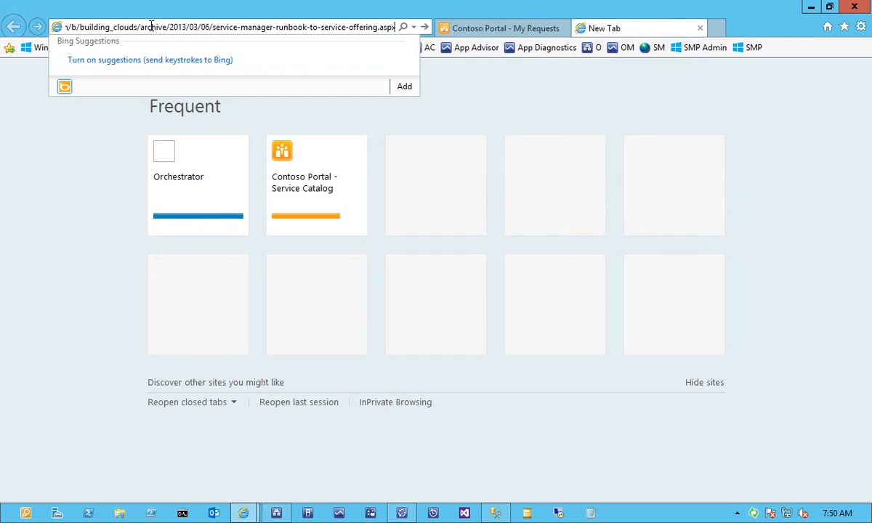
key(Return)
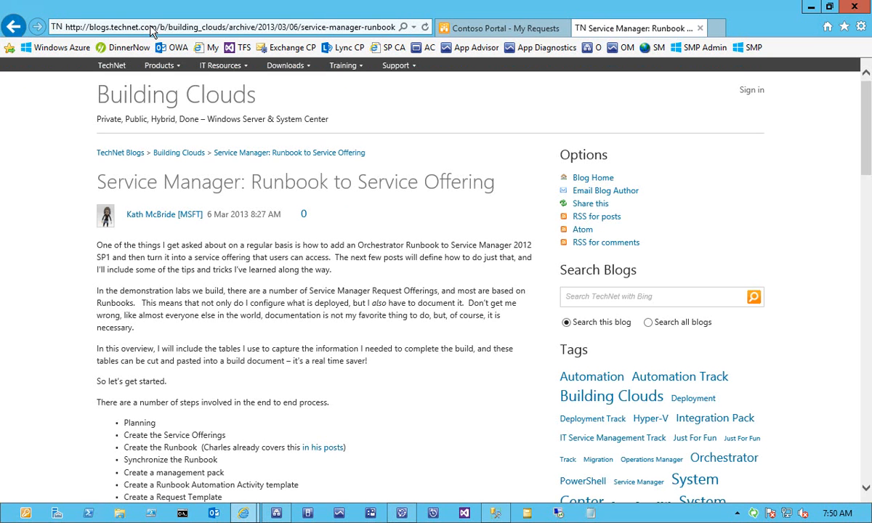
scroll(362, 381, down, 12)
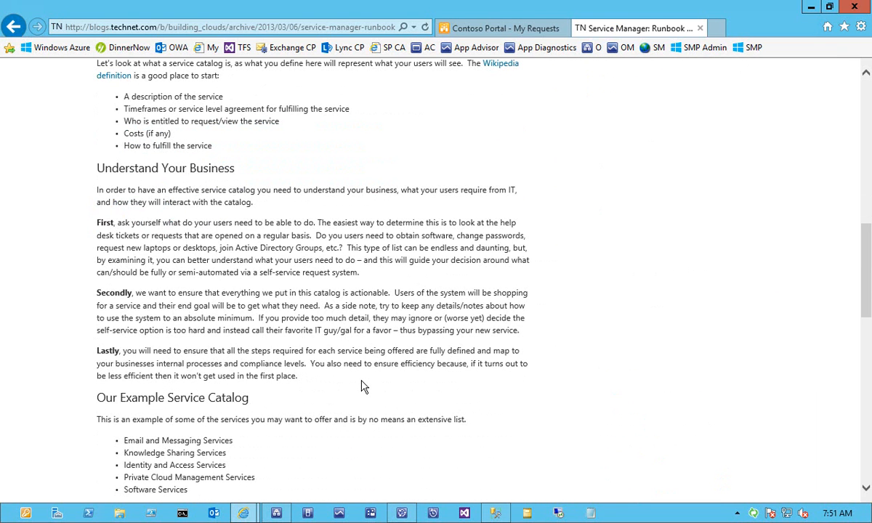
scroll(363, 385, down, 5)
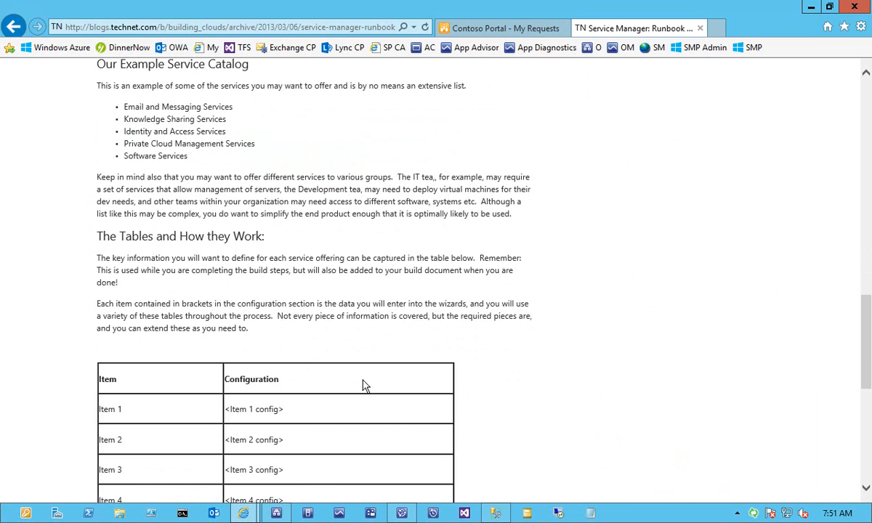
scroll(365, 385, down, 3)
scroll(395, 362, up, 6)
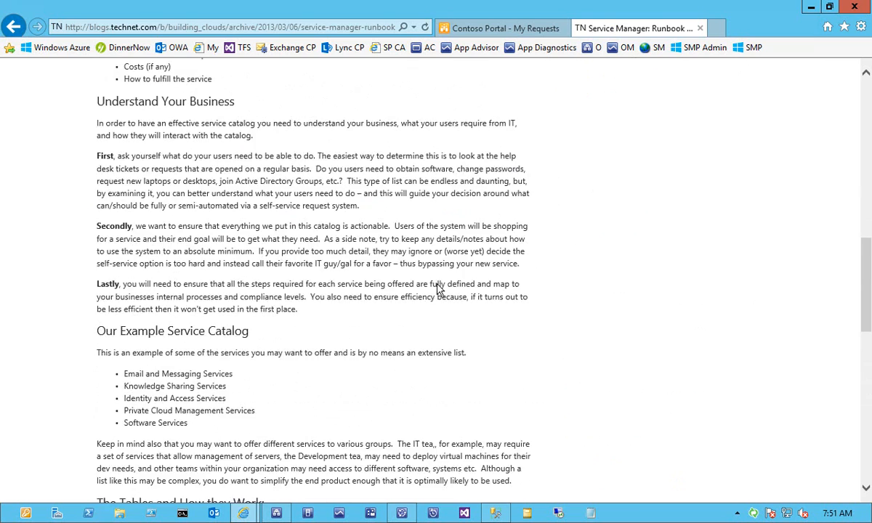
scroll(334, 146, up, 12)
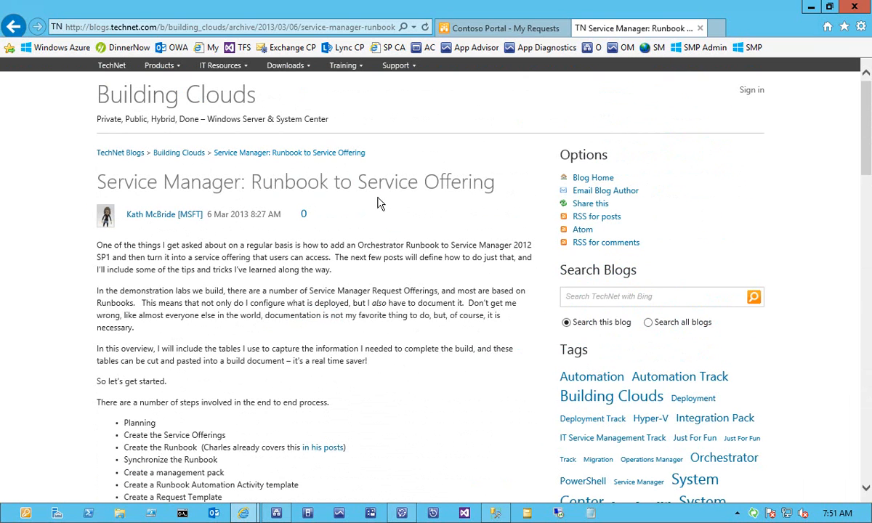